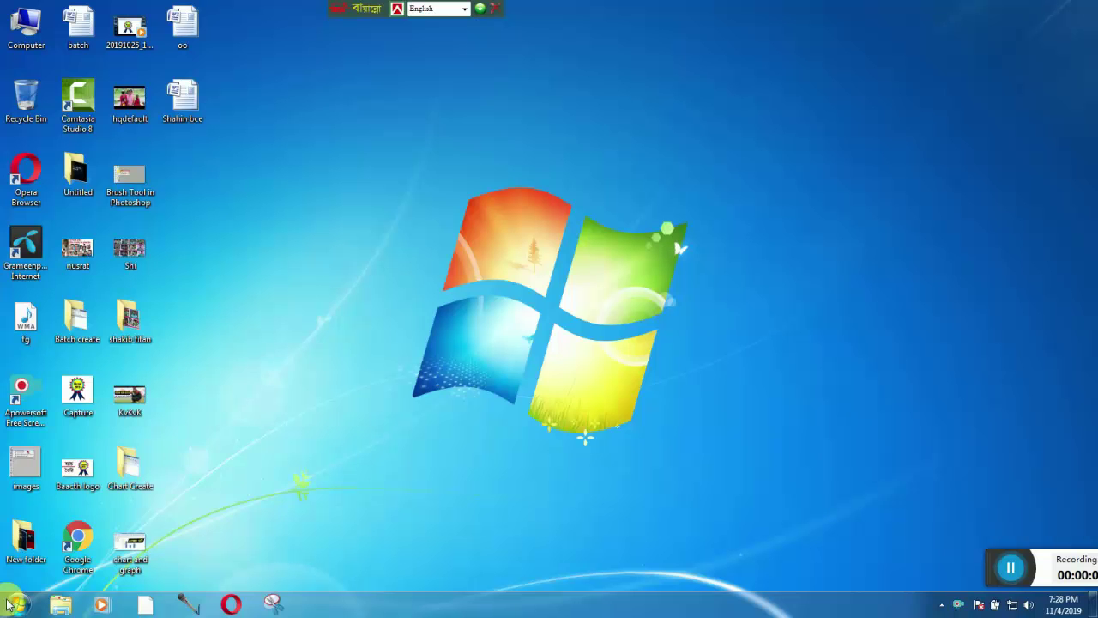
# Step: Launch Microsoft Office Word 2007 from the Windows 7 Start menu
pyautogui.click(7, 608)
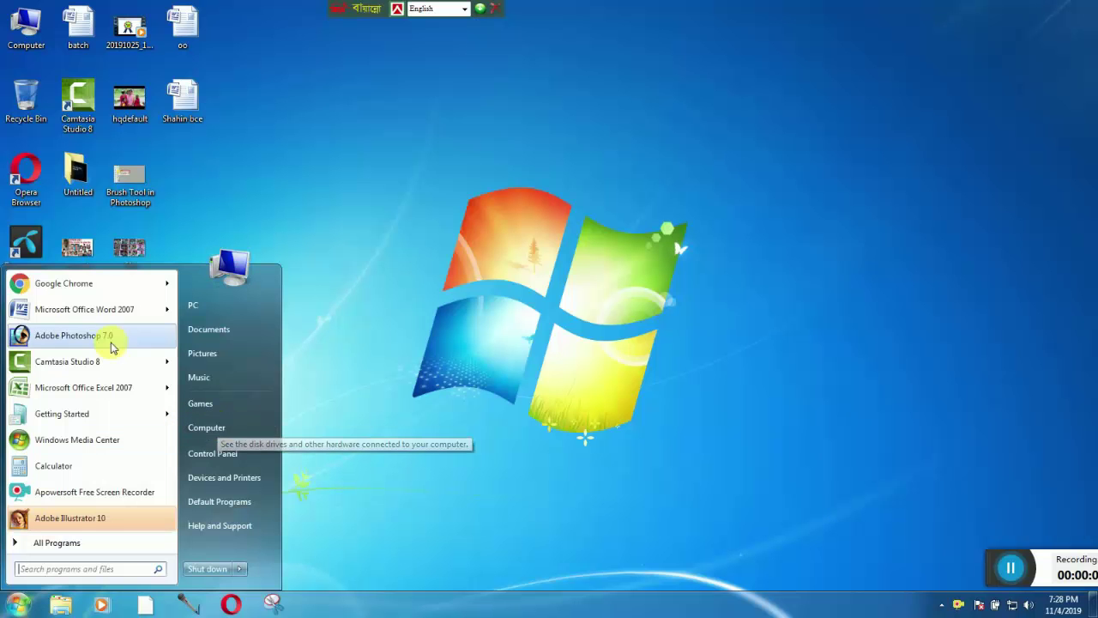
pyautogui.click(84, 309)
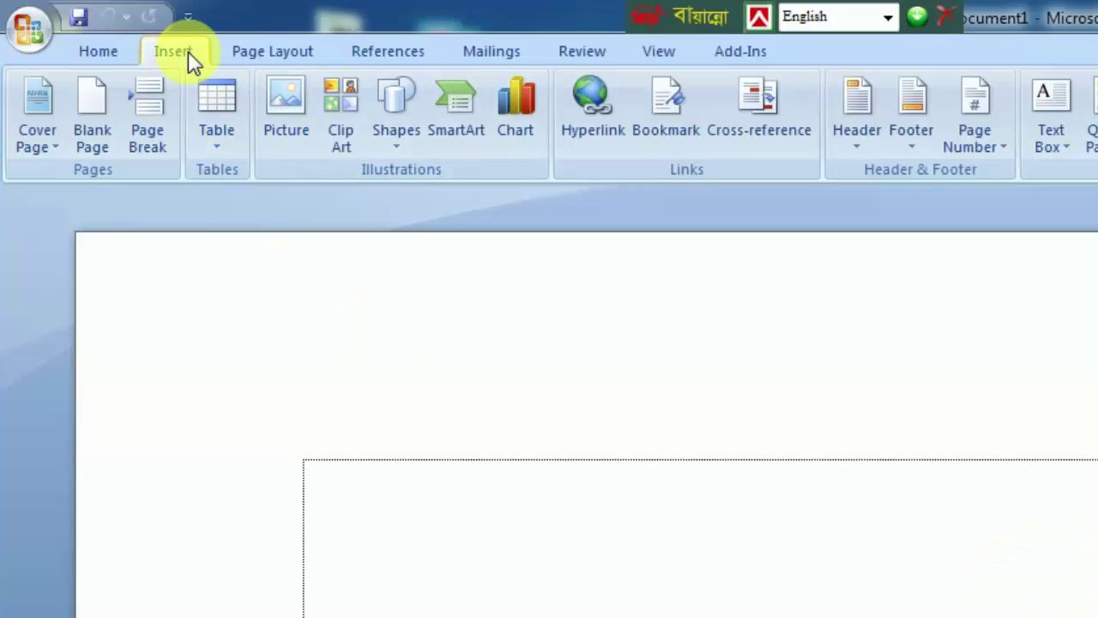
# Step: Draw a hexagon on the left side of the page
pyautogui.click(405, 114)
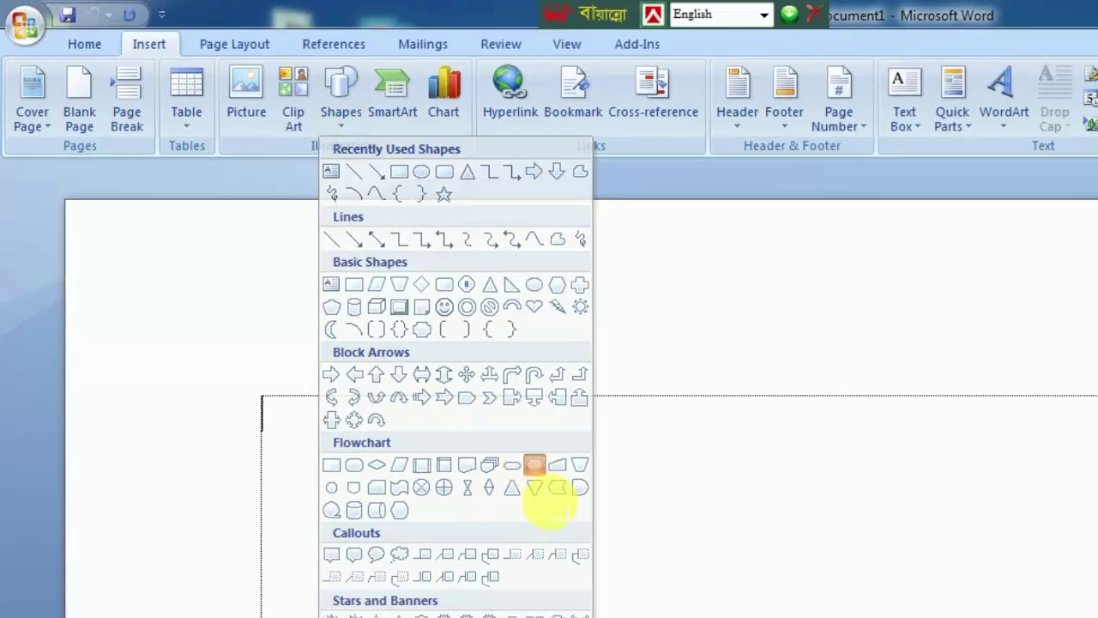
pyautogui.click(533, 477)
pyautogui.moveTo(151, 215); pyautogui.dragTo(486, 421)
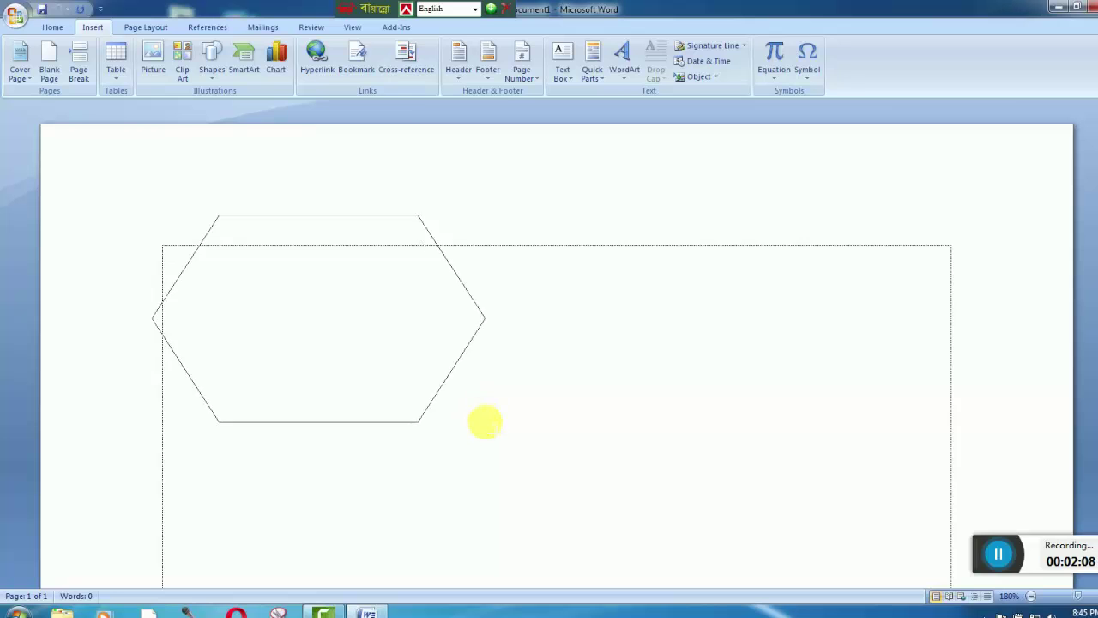
pyautogui.moveTo(321, 333)
pyautogui.mouseDown()
pyautogui.moveTo(420, 365)
pyautogui.moveTo(270, 312)
pyautogui.mouseUp()
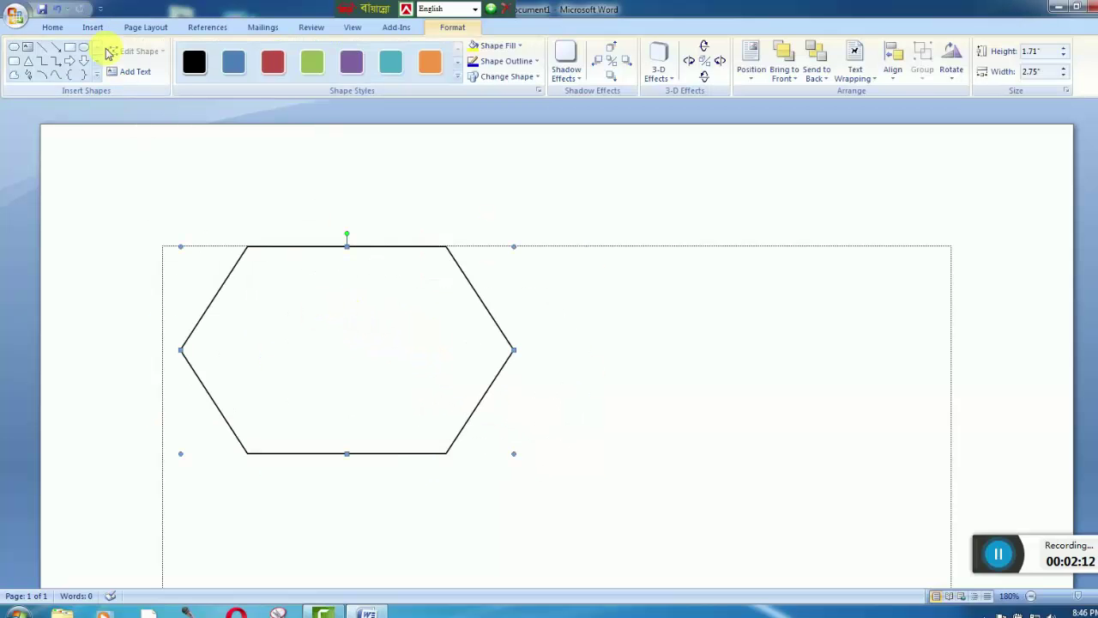
# Step: Draw an oval right of the hexagon and move the hexagon to touch it
pyautogui.click(92, 27)
pyautogui.click(212, 60)
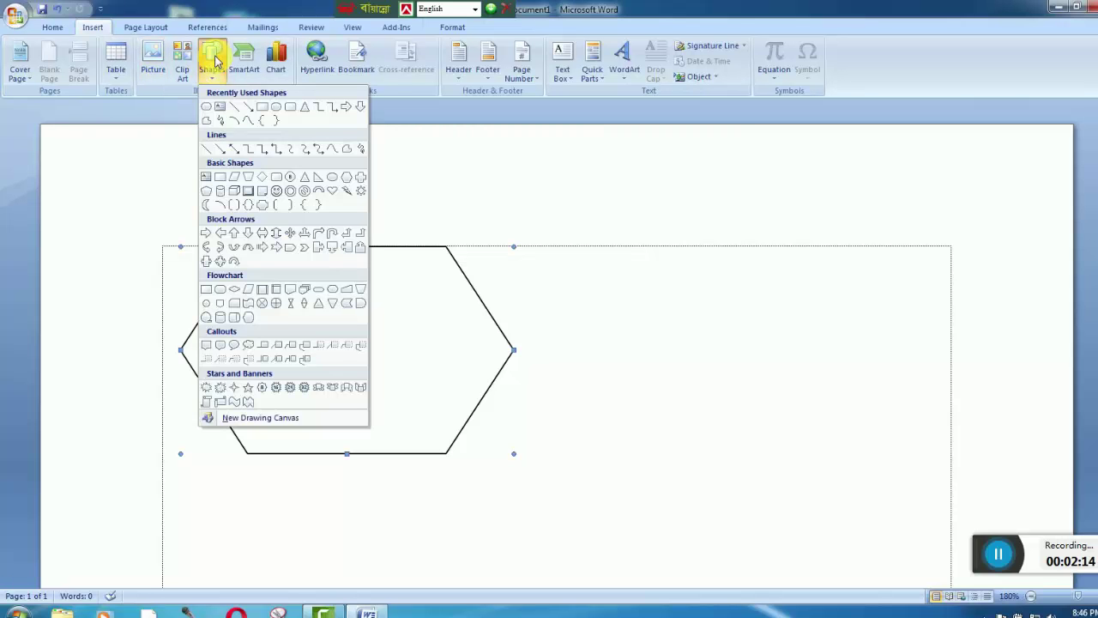
pyautogui.click(334, 183)
pyautogui.moveTo(529, 246); pyautogui.dragTo(789, 433)
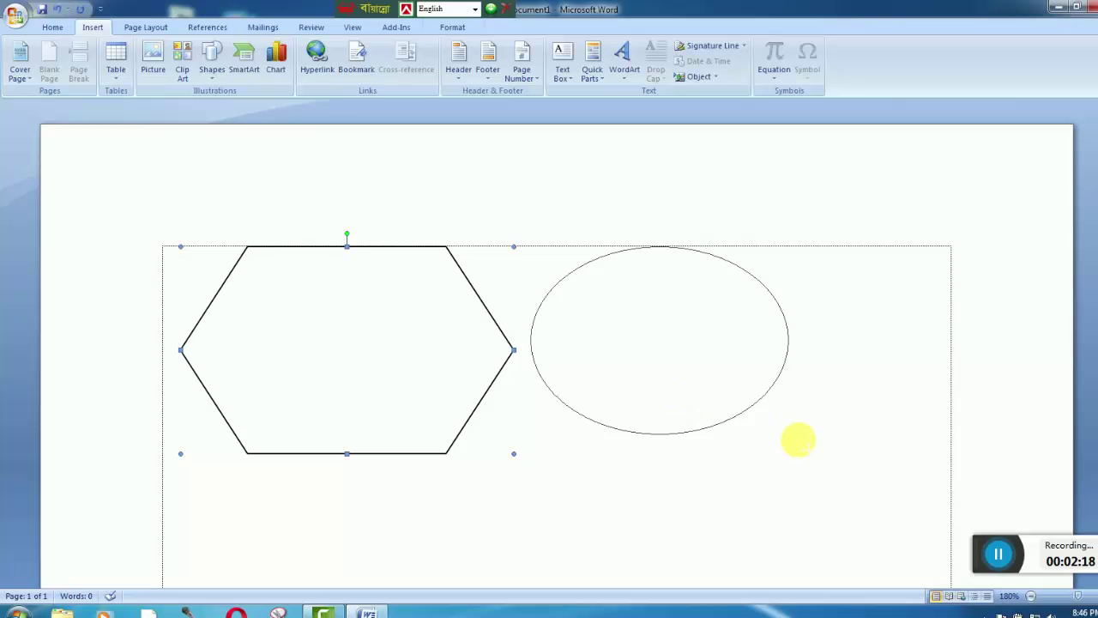
pyautogui.moveTo(696, 372); pyautogui.dragTo(677, 381)
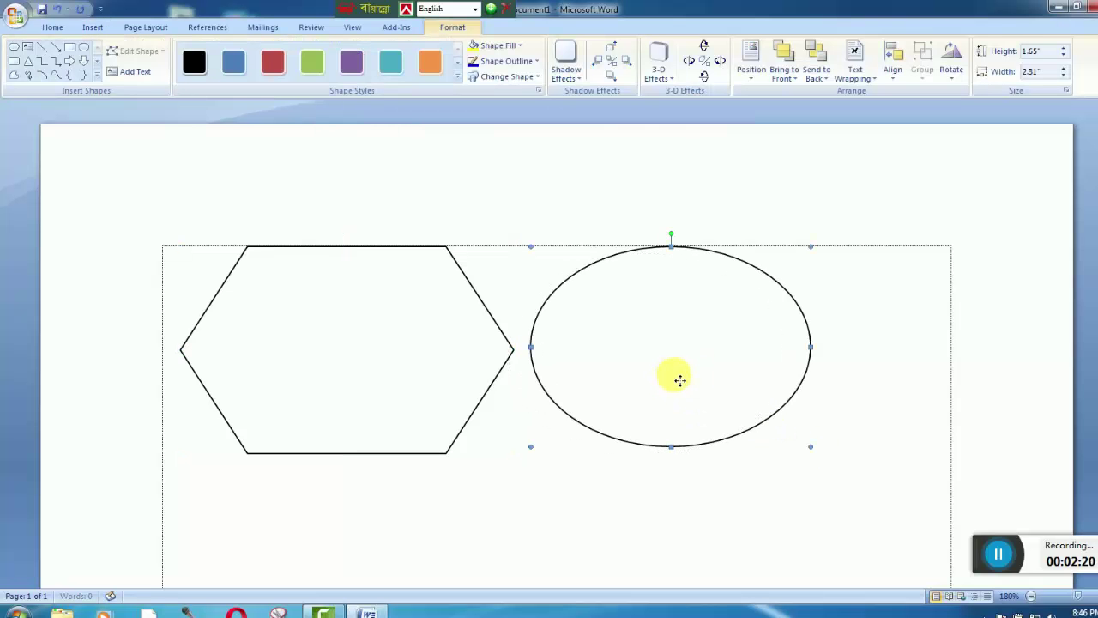
pyautogui.click(331, 334)
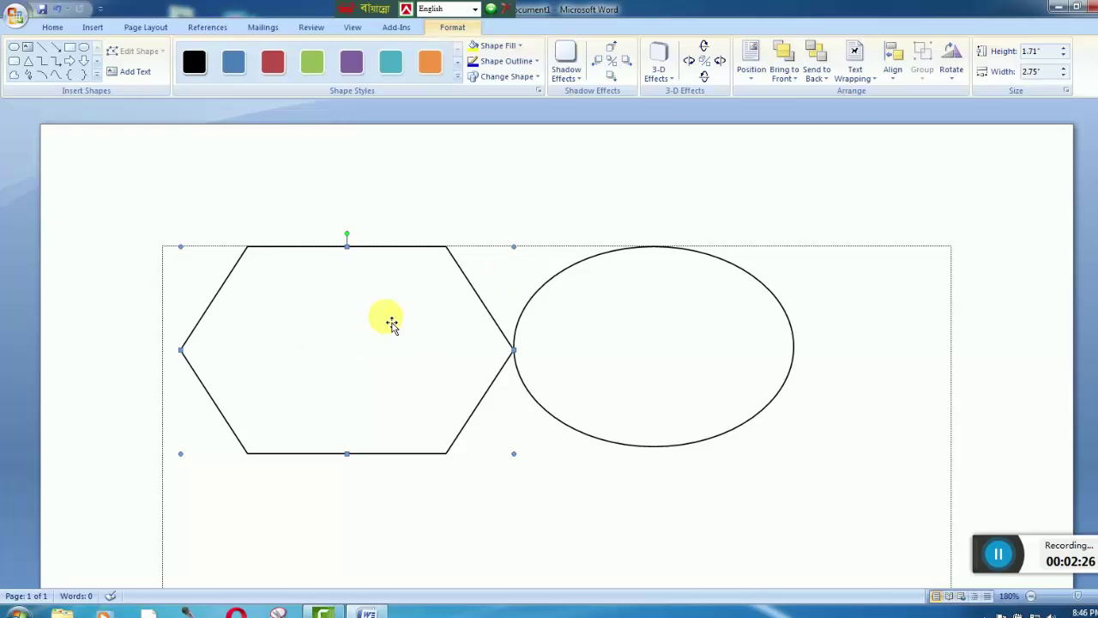
pyautogui.moveTo(338, 254); pyautogui.dragTo(339, 254)
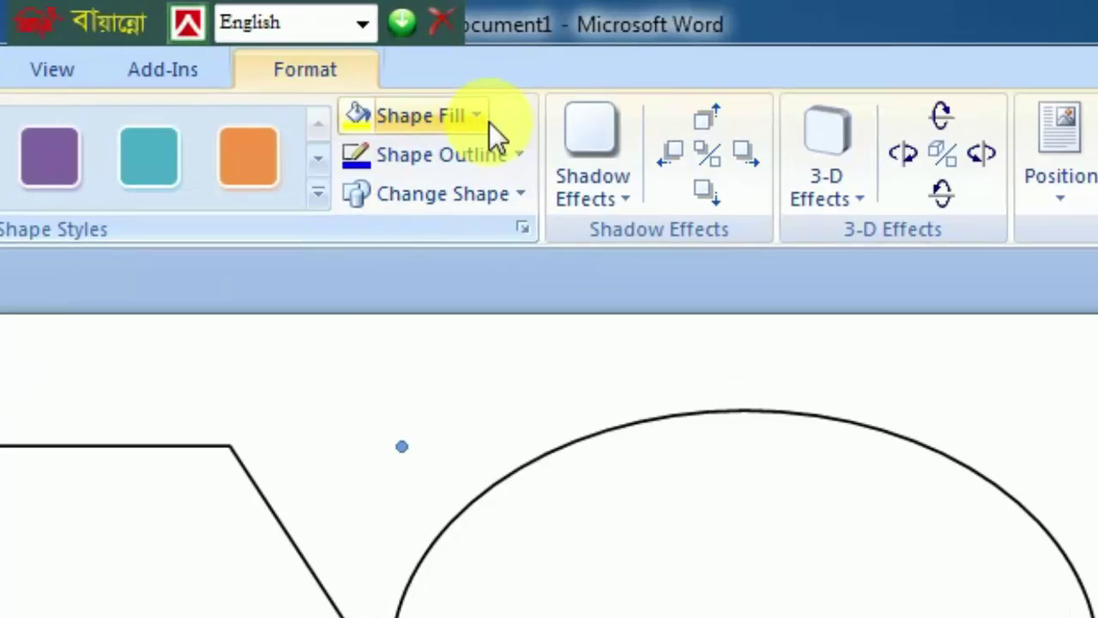
# Step: Fill the hexagon with the hqdefault picture from the Desktop
pyautogui.click(488, 122)
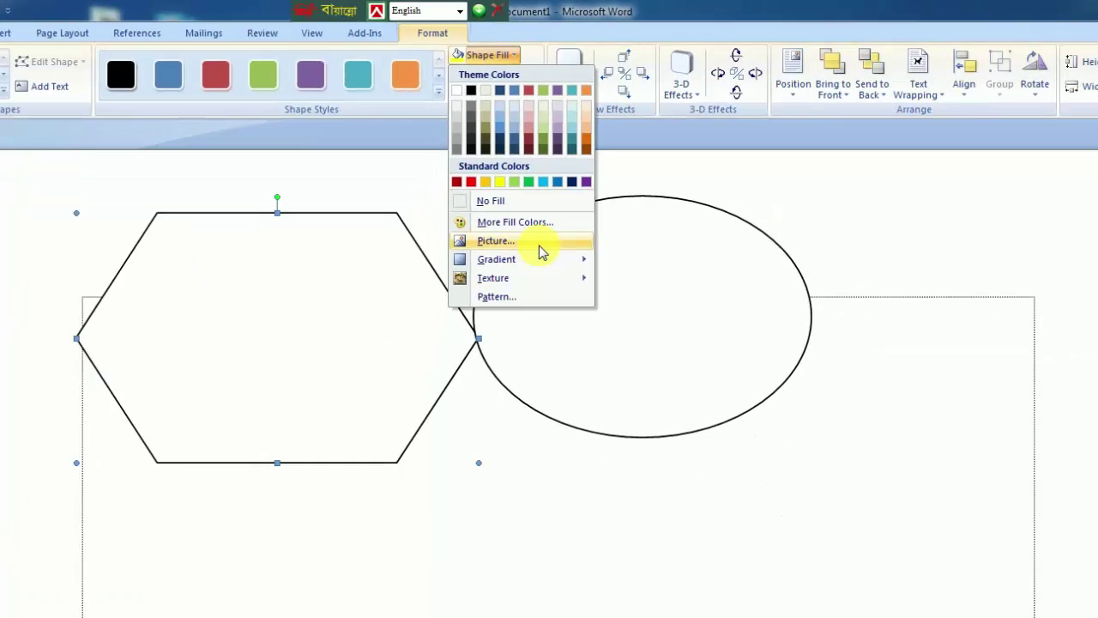
pyautogui.click(540, 246)
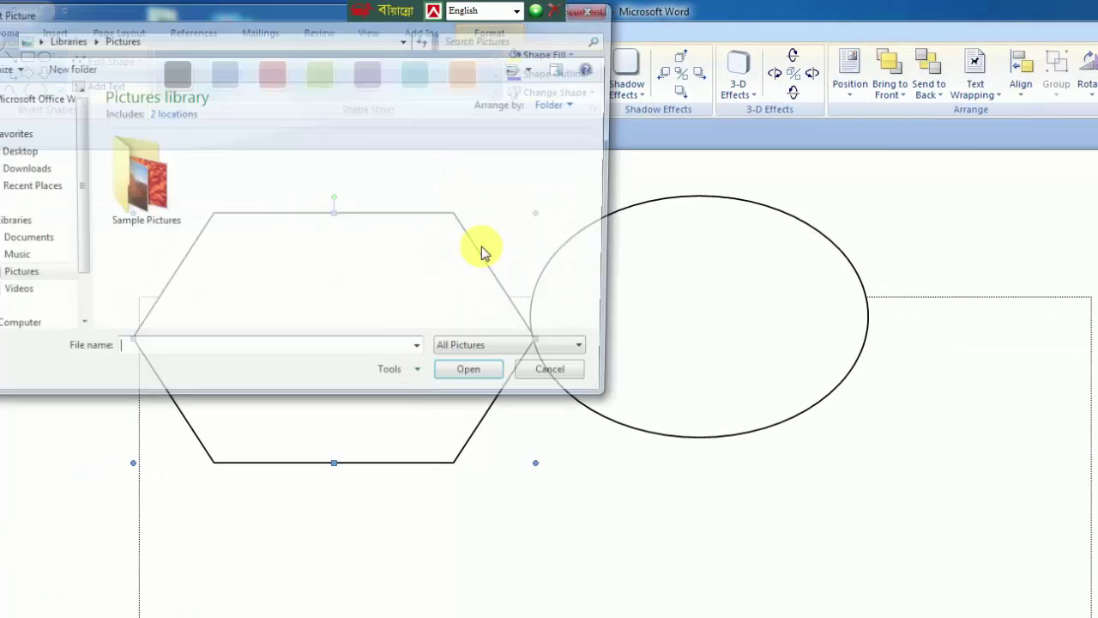
pyautogui.moveTo(78, 249)
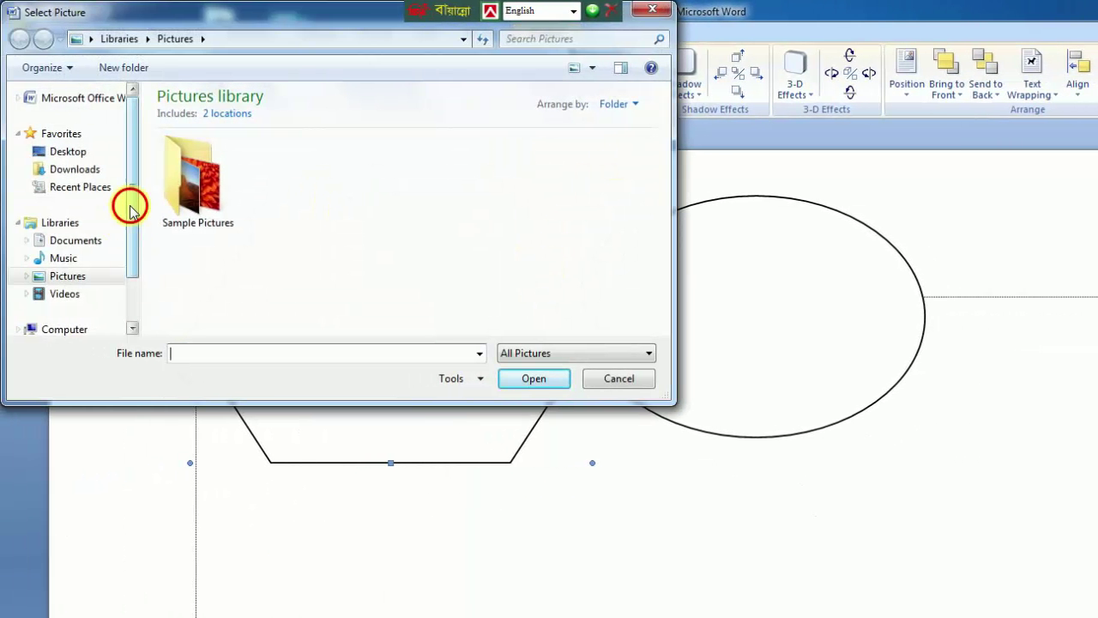
pyautogui.moveTo(127, 209); pyautogui.dragTo(133, 279)
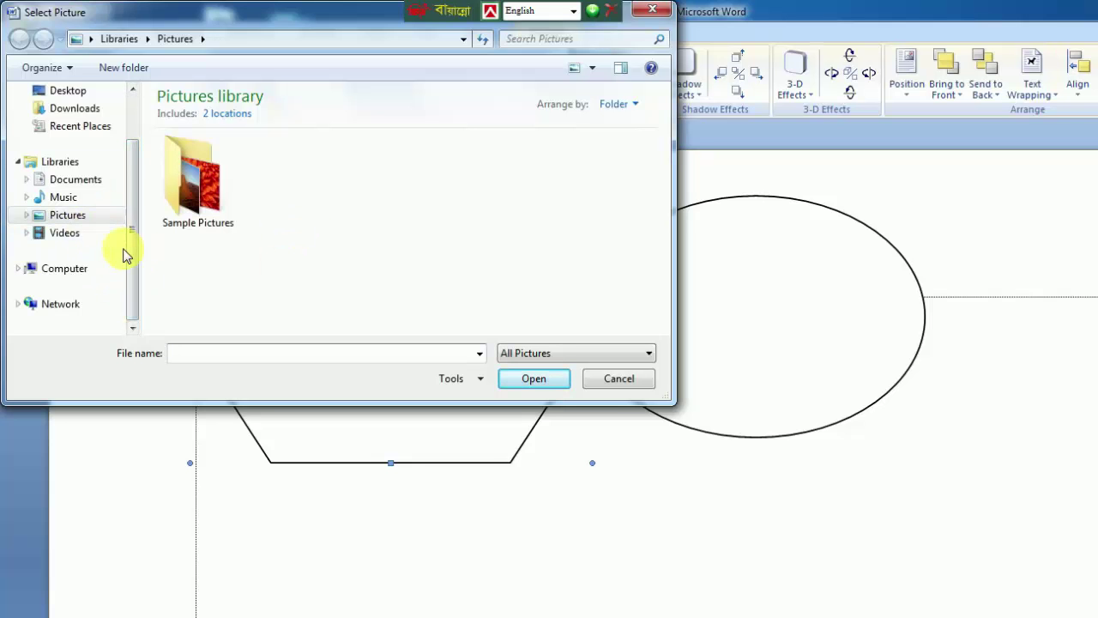
pyautogui.scroll(2, 135, 247)
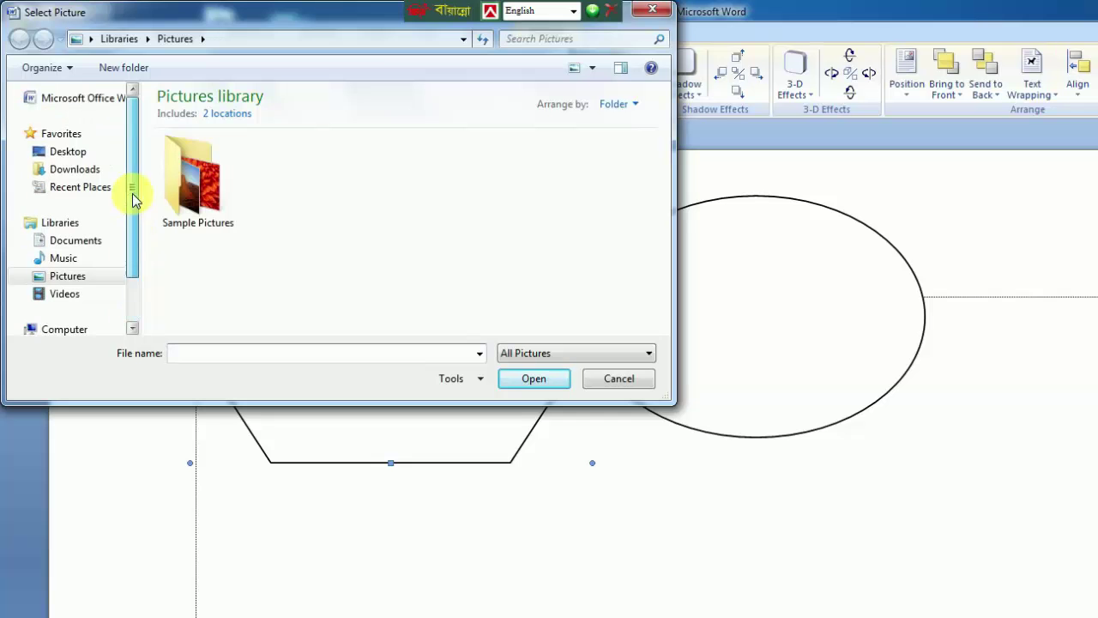
pyautogui.click(68, 159)
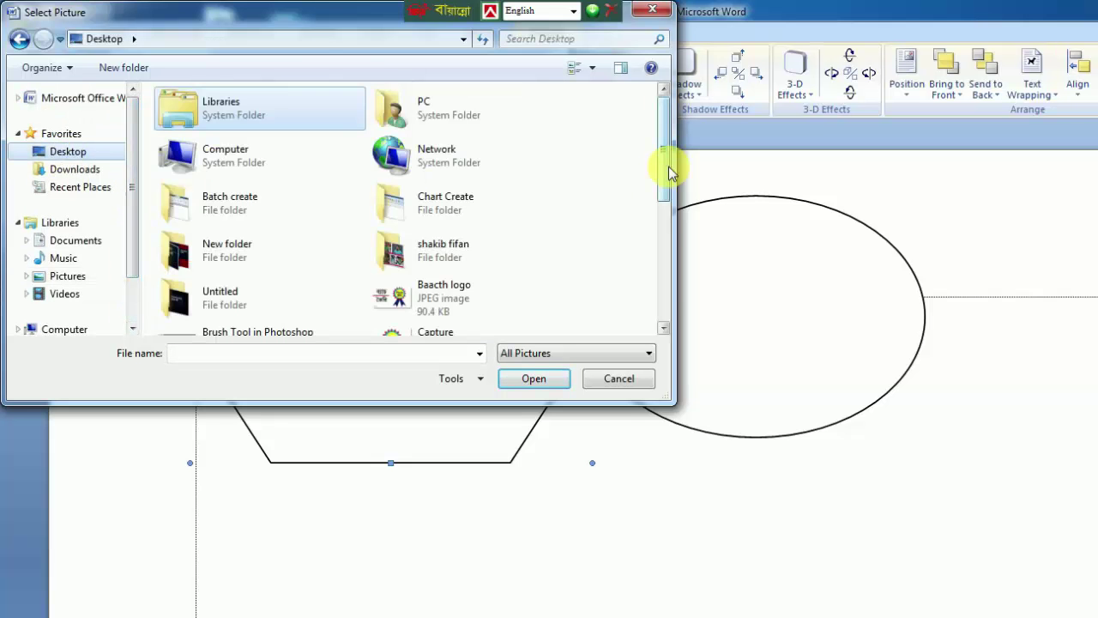
pyautogui.moveTo(666, 155)
pyautogui.mouseDown()
pyautogui.moveTo(665, 300)
pyautogui.moveTo(666, 276)
pyautogui.mouseUp()
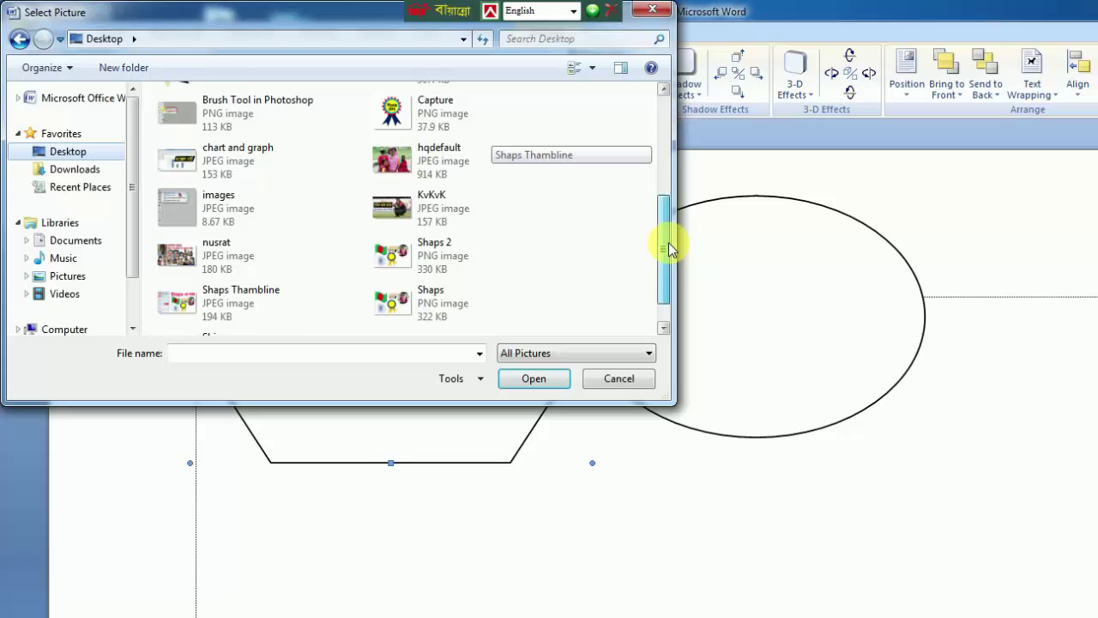
pyautogui.click(438, 177)
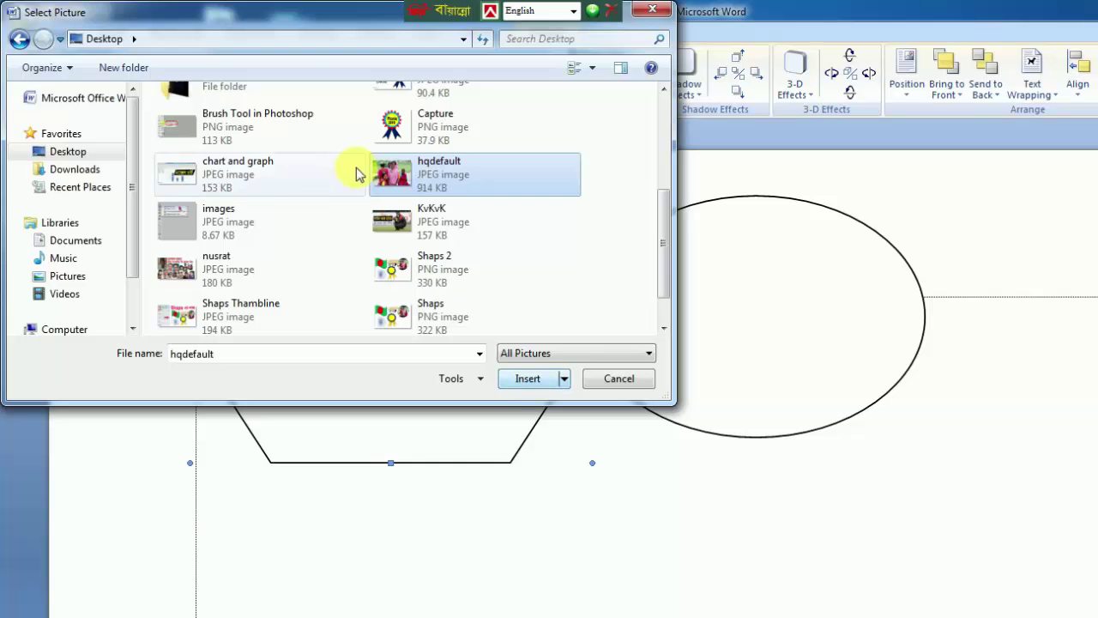
pyautogui.doubleClick(396, 171)
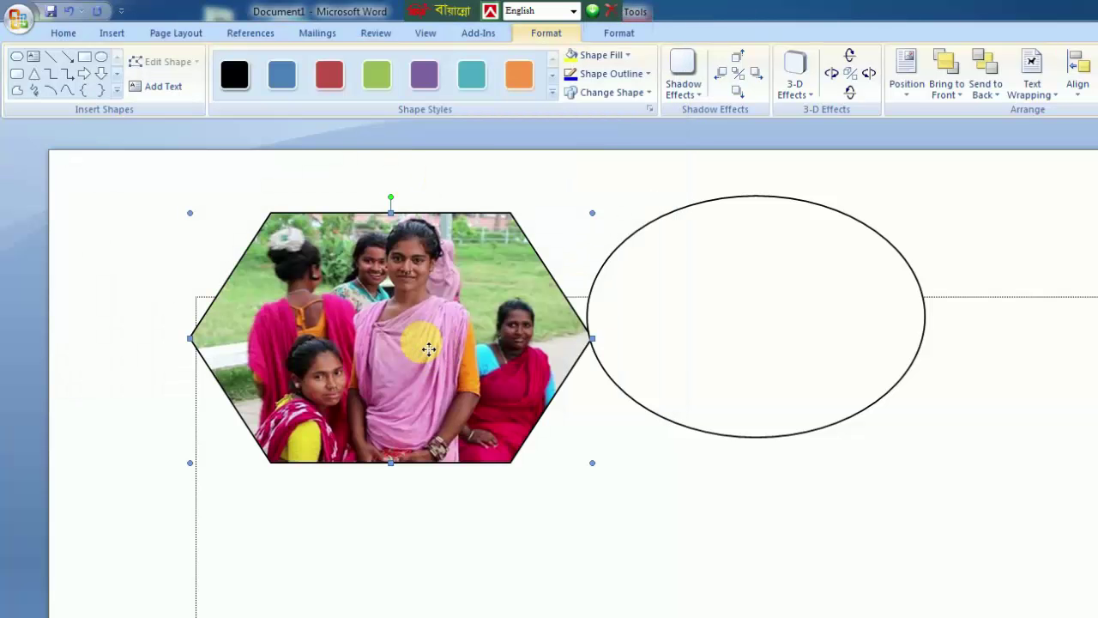
# Step: Spread the photo hexagon and the oval apart on the page
pyautogui.moveTo(428, 348); pyautogui.dragTo(413, 348)
pyautogui.click(609, 339)
pyautogui.moveTo(645, 325)
pyautogui.mouseDown()
pyautogui.moveTo(678, 342)
pyautogui.moveTo(713, 335)
pyautogui.moveTo(634, 322)
pyautogui.moveTo(834, 322)
pyautogui.mouseUp()
pyautogui.moveTo(392, 322); pyautogui.dragTo(563, 402)
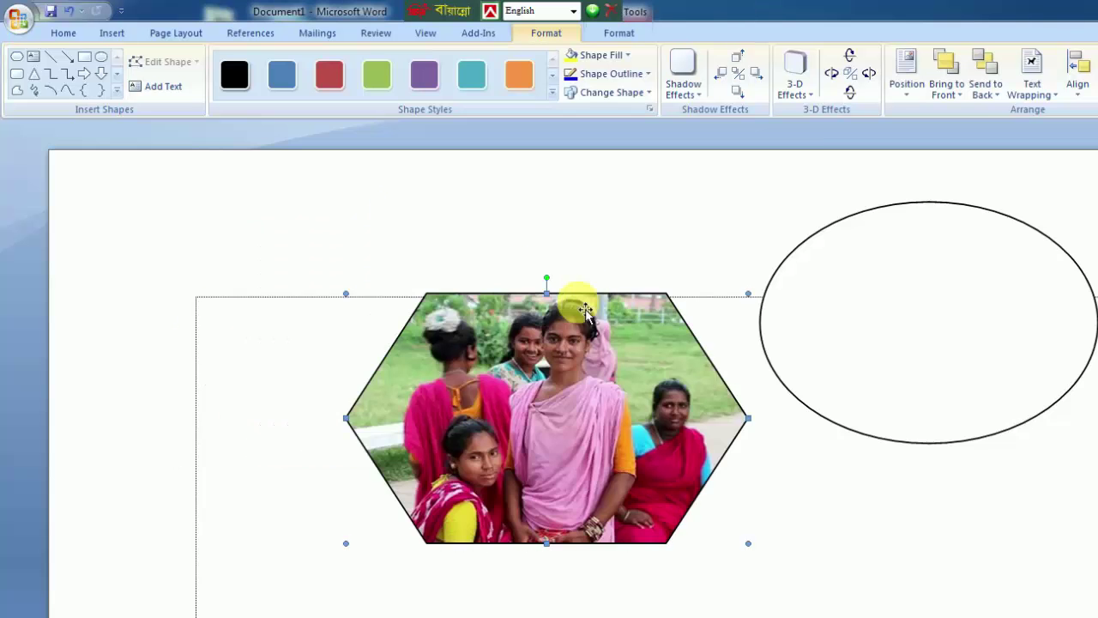
pyautogui.scroll(-2, 584, 310)
pyautogui.moveTo(570, 326); pyautogui.dragTo(566, 279)
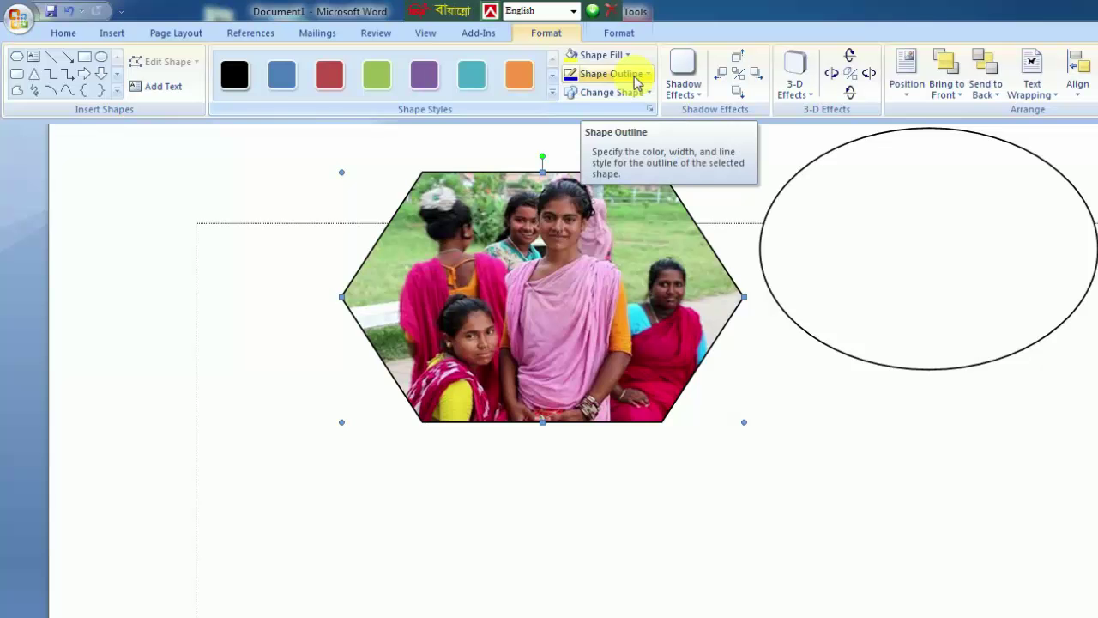
# Step: Give the hexagon a red 4½ pt square-dot border
pyautogui.click(636, 81)
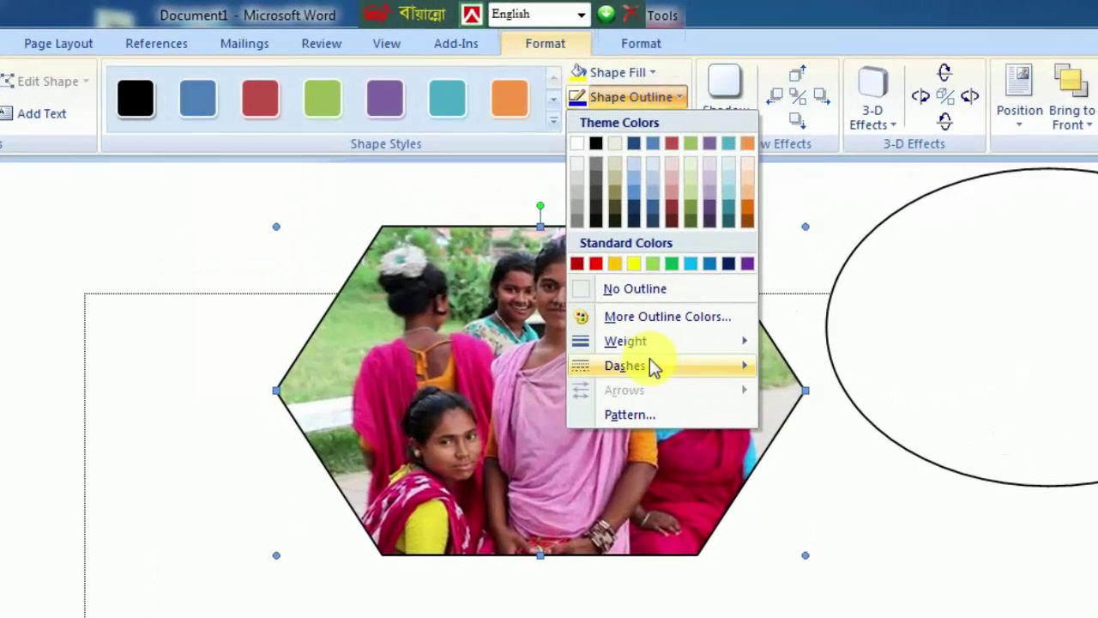
pyautogui.moveTo(625, 340)
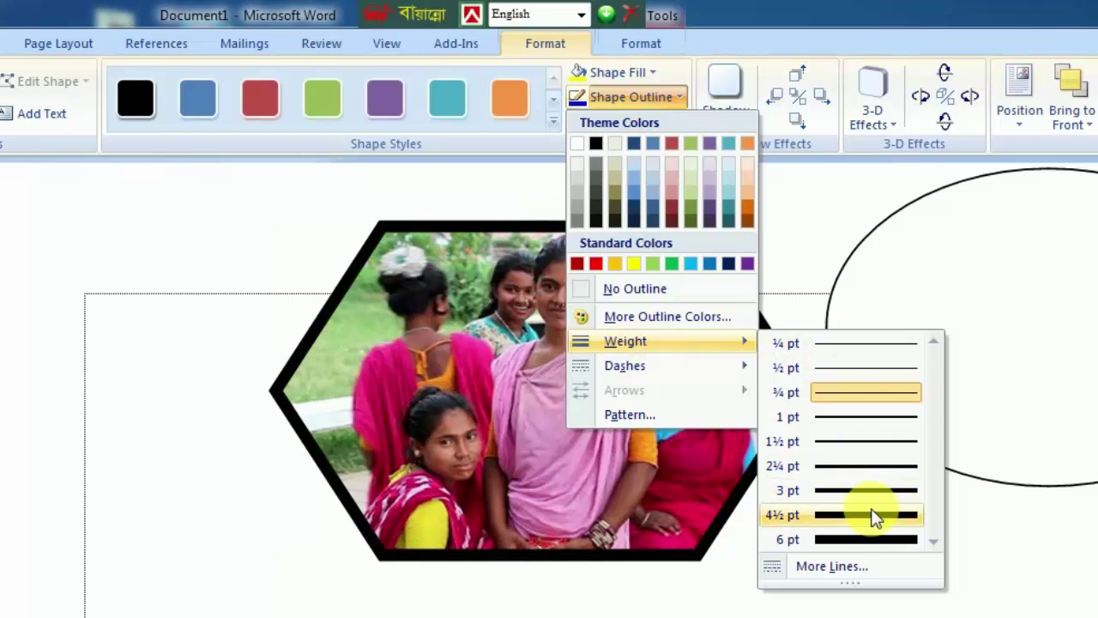
pyautogui.click(873, 516)
pyautogui.click(627, 99)
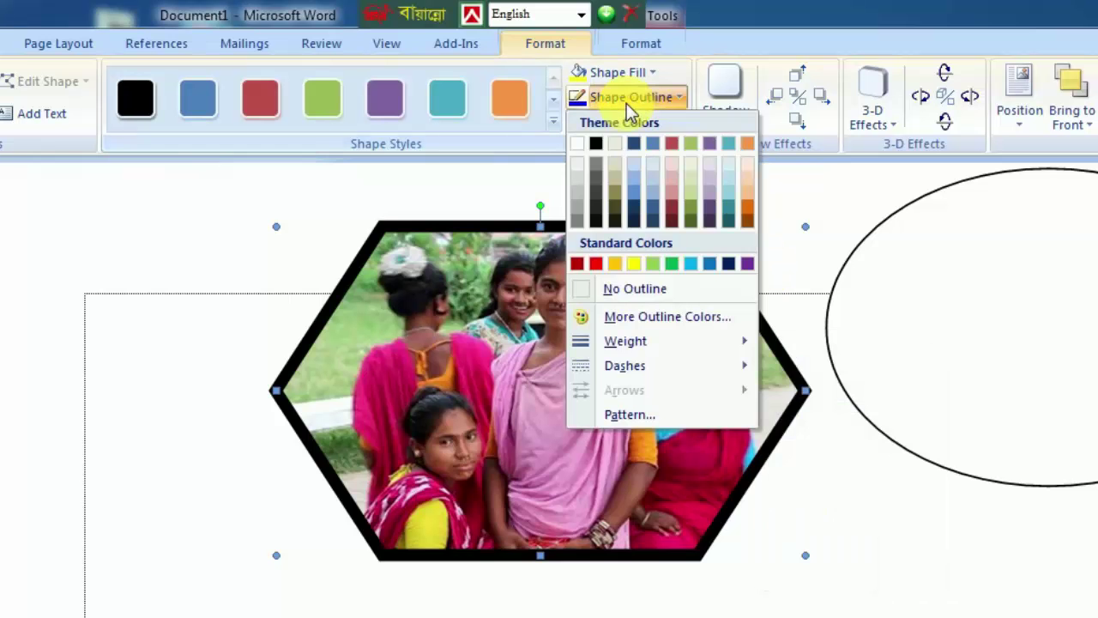
pyautogui.moveTo(624, 365)
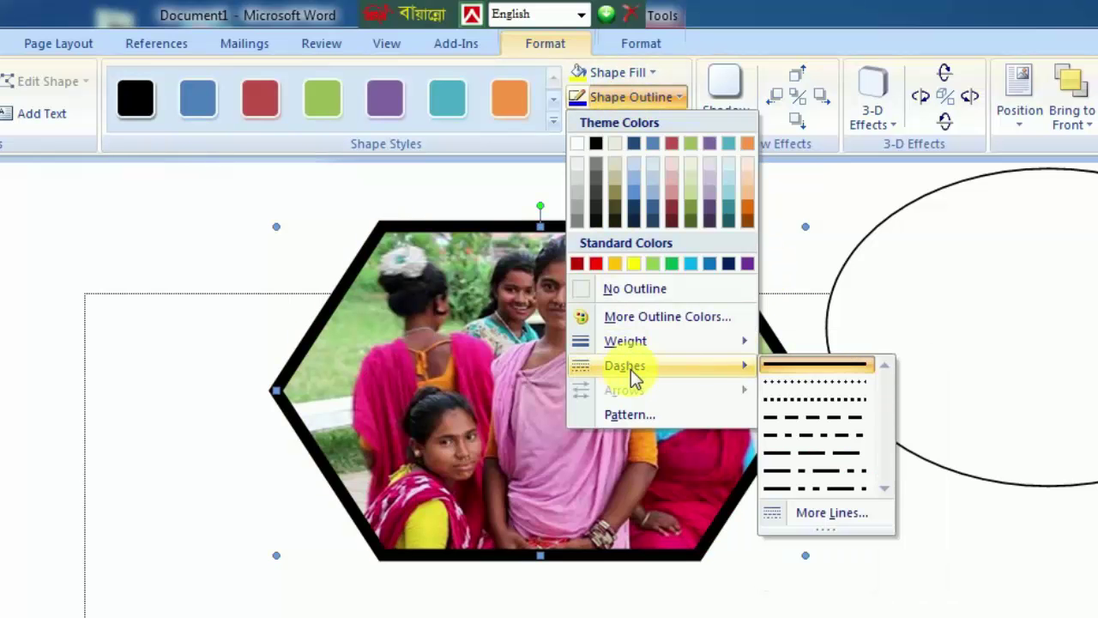
pyautogui.click(819, 399)
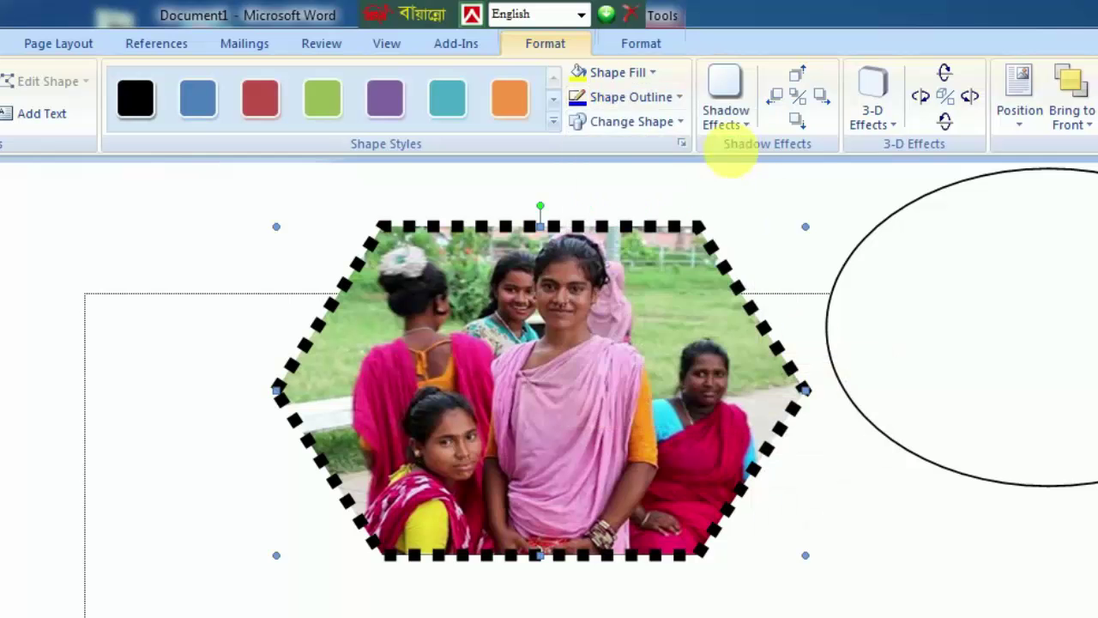
pyautogui.click(653, 95)
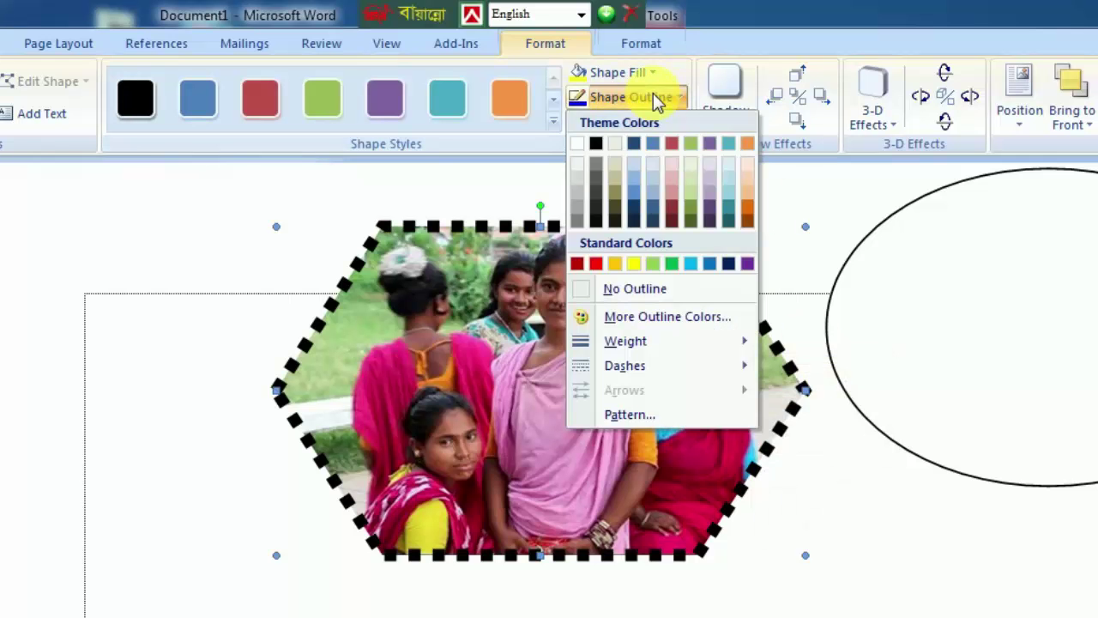
pyautogui.click(601, 263)
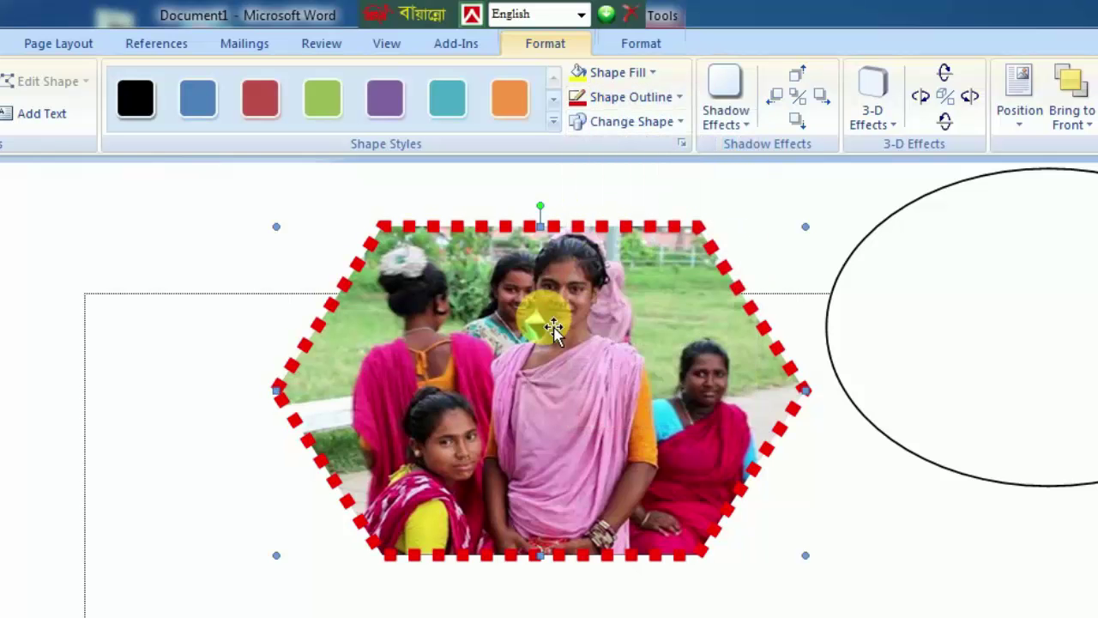
# Step: Move the photo slightly left and set its outline to No Outline
pyautogui.moveTo(553, 326)
pyautogui.mouseDown()
pyautogui.moveTo(518, 348)
pyautogui.moveTo(534, 333)
pyautogui.mouseUp()
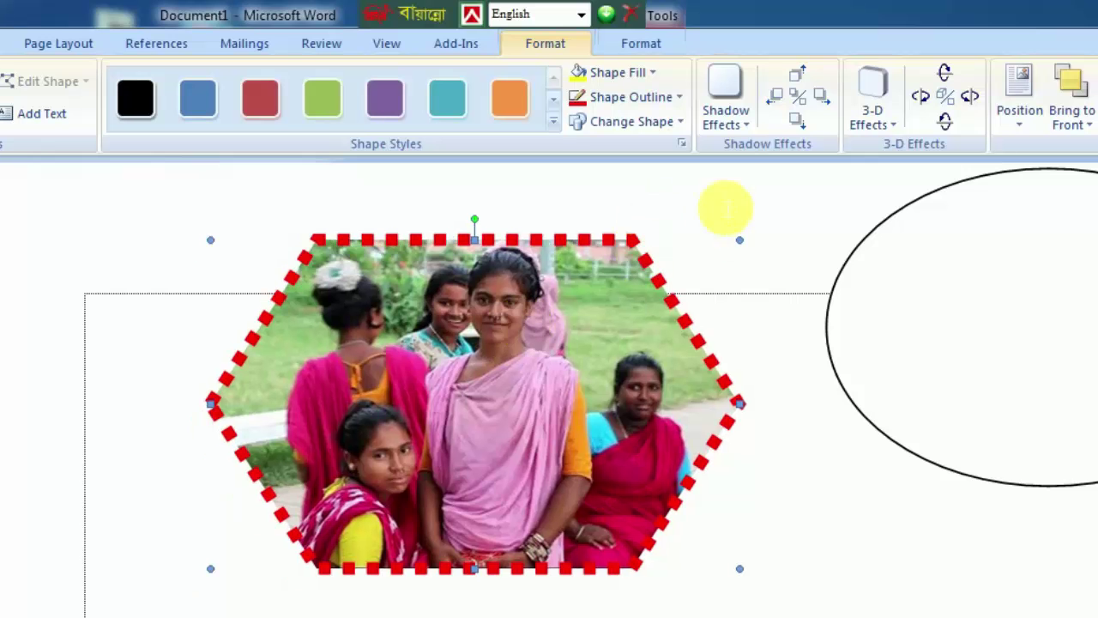
pyautogui.click(680, 97)
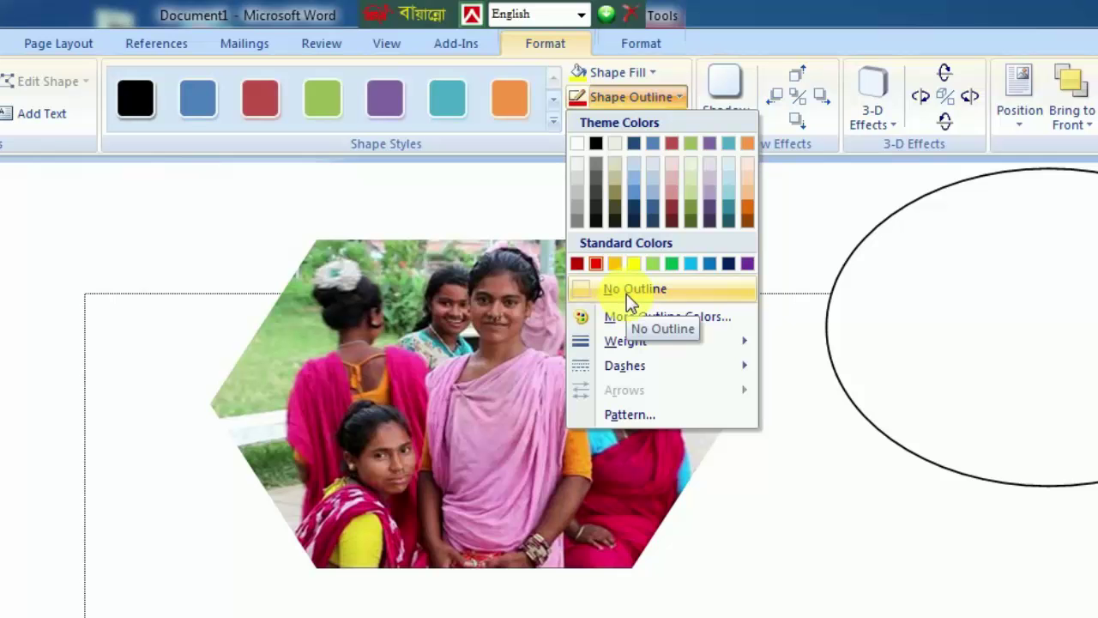
pyautogui.click(626, 290)
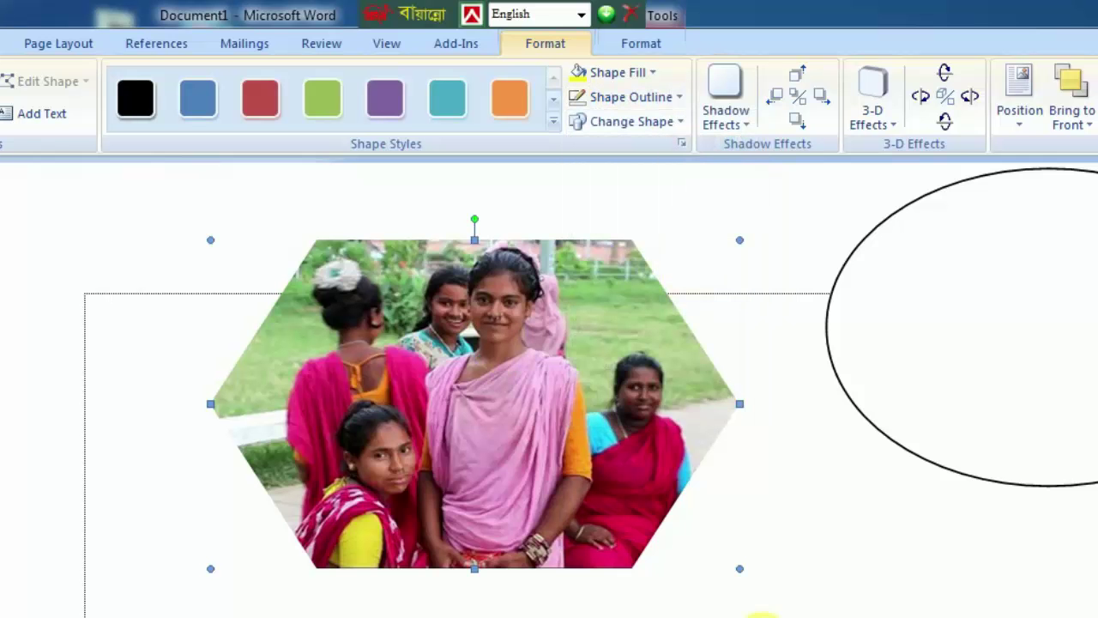
# Step: Resize and reposition the photo and change its shape to a parallelogram
pyautogui.moveTo(569, 392); pyautogui.dragTo(530, 380)
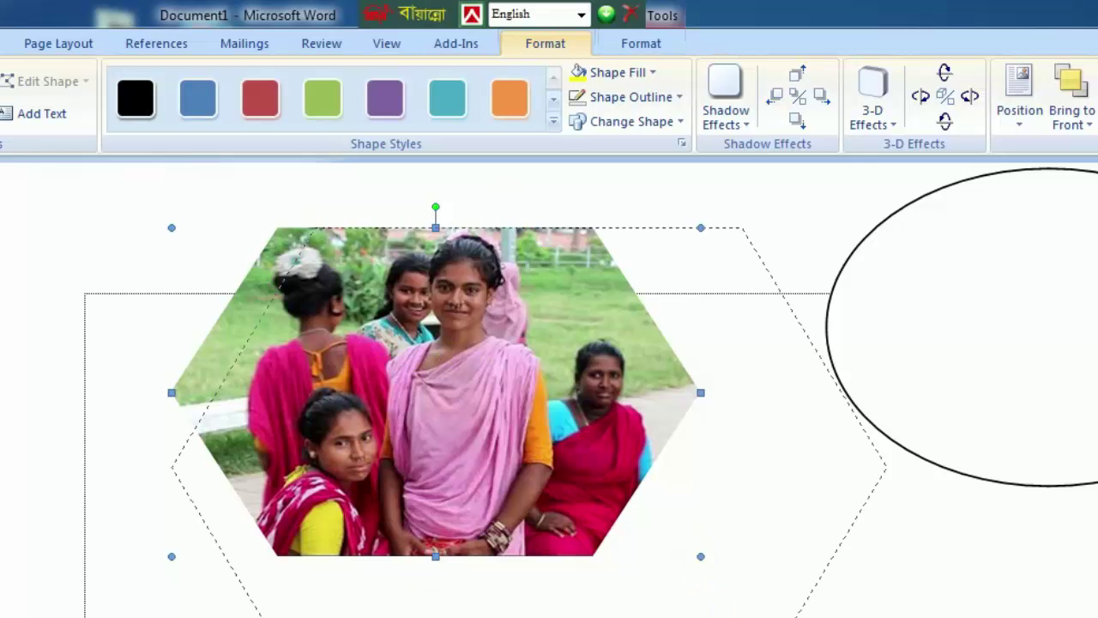
pyautogui.moveTo(701, 556); pyautogui.dragTo(789, 552)
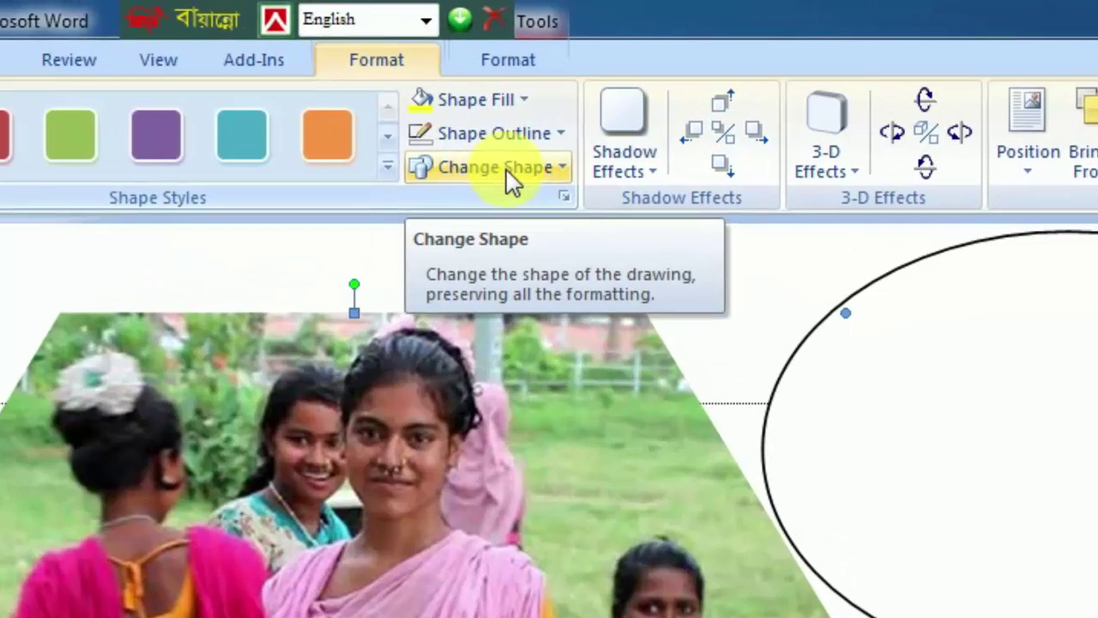
pyautogui.click(506, 169)
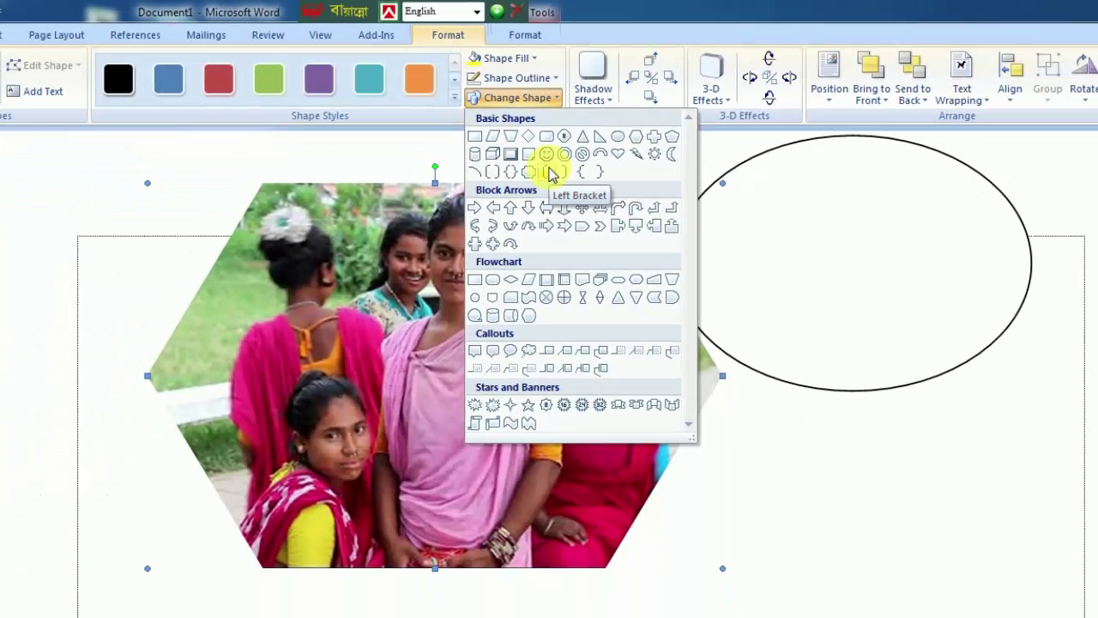
pyautogui.click(528, 280)
pyautogui.moveTo(491, 316); pyautogui.dragTo(418, 333)
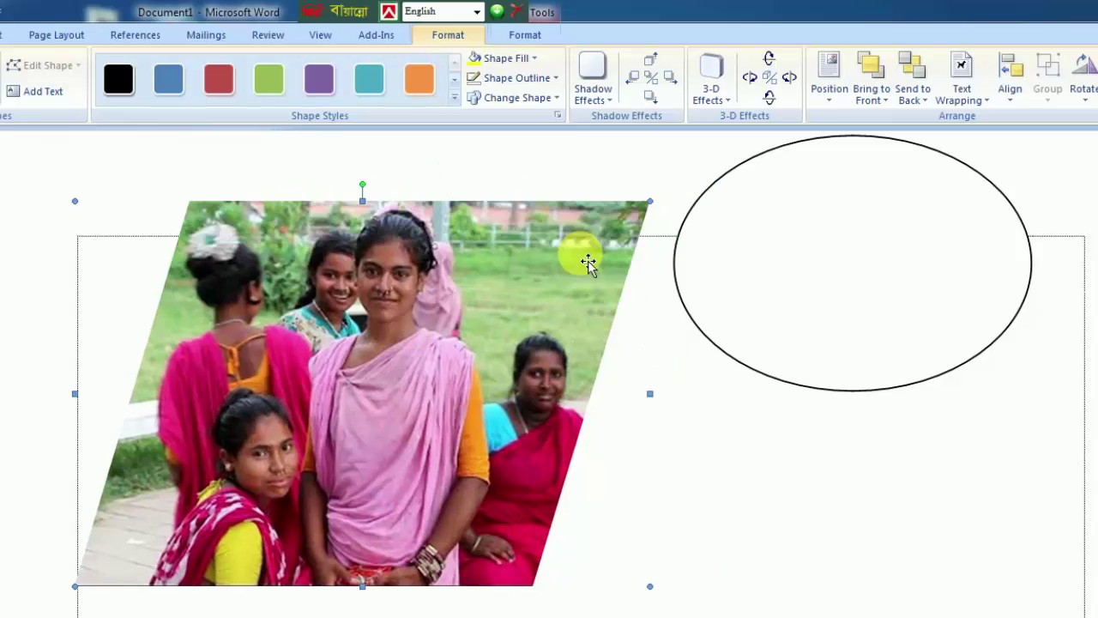
pyautogui.moveTo(654, 206); pyautogui.dragTo(568, 246)
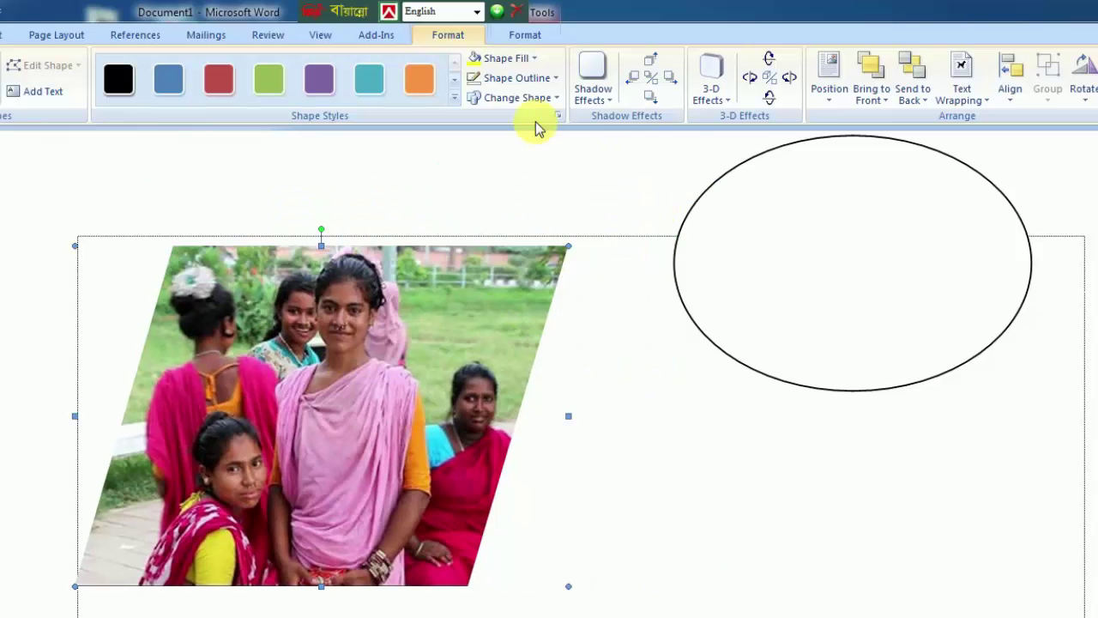
# Step: Change the photo to a diamond, then Flowchart Document, and shrink it slightly
pyautogui.click(513, 97)
pyautogui.click(510, 280)
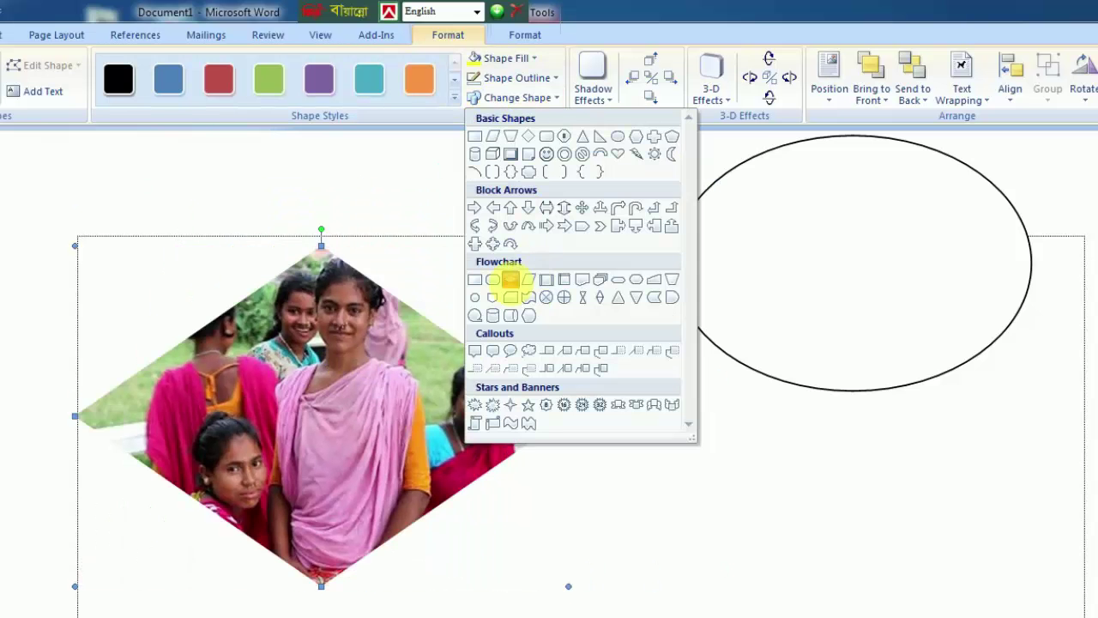
pyautogui.click(538, 97)
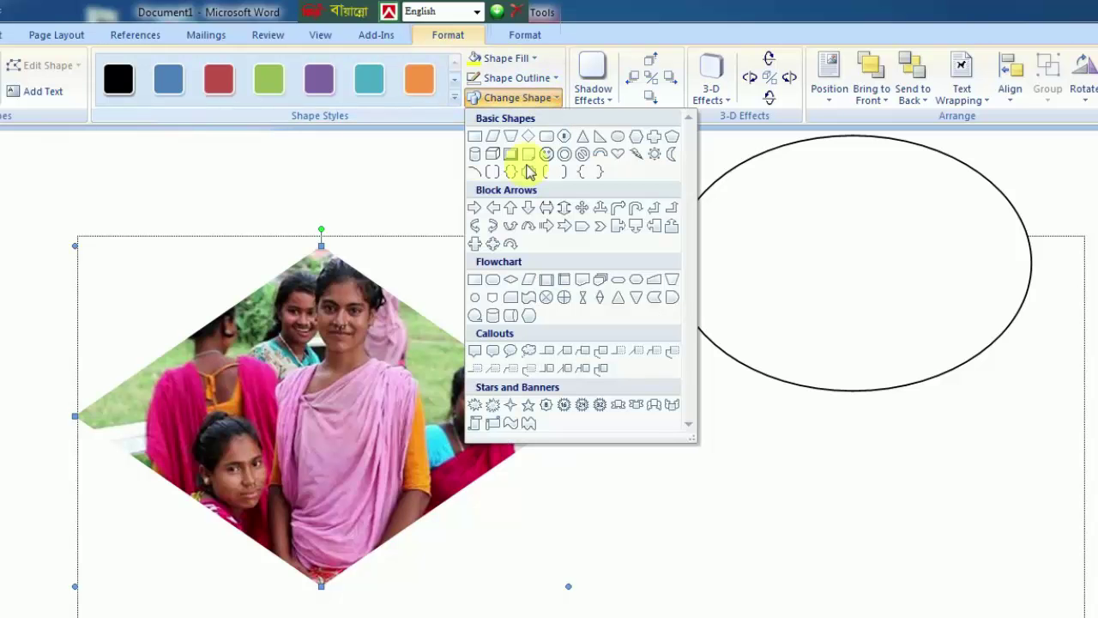
pyautogui.click(588, 286)
pyautogui.moveTo(374, 404); pyautogui.dragTo(410, 402)
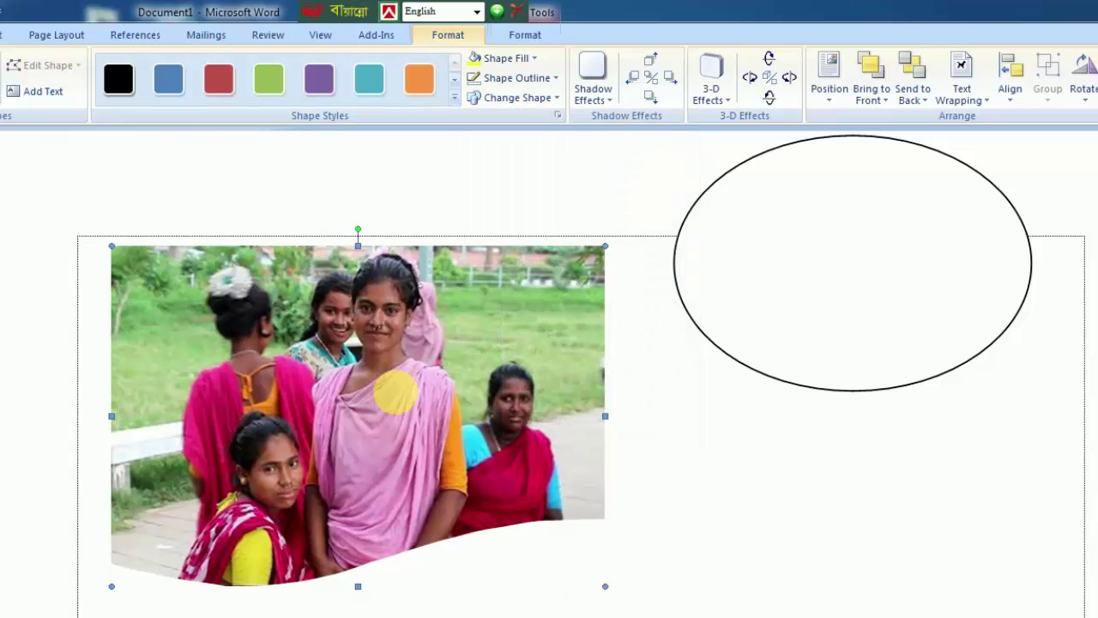
pyautogui.moveTo(611, 253); pyautogui.dragTo(512, 294)
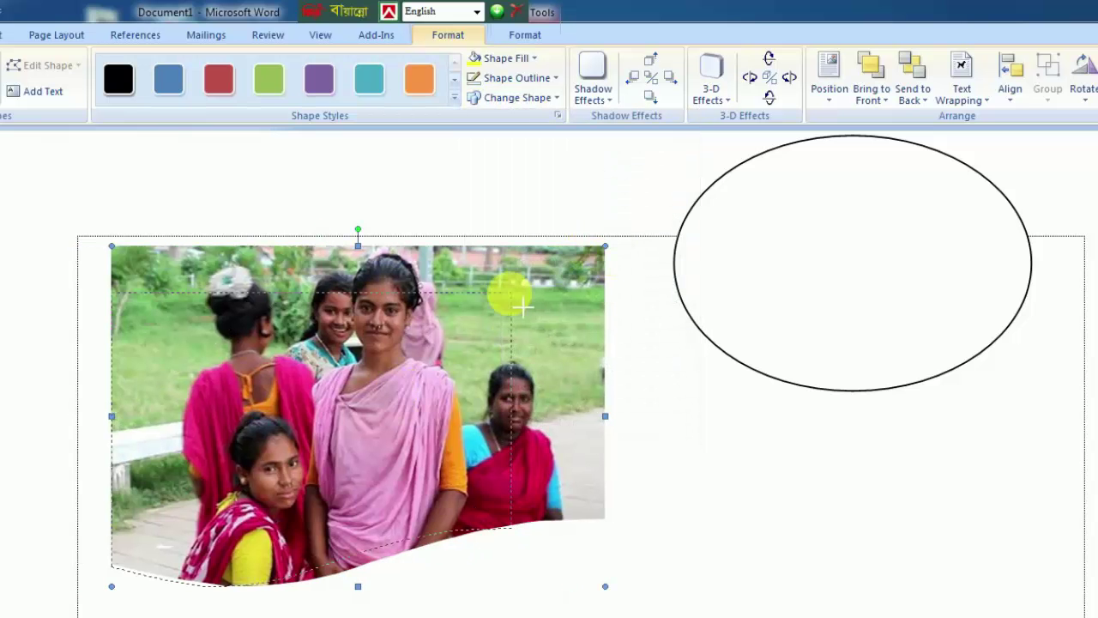
pyautogui.moveTo(258, 396); pyautogui.dragTo(292, 371)
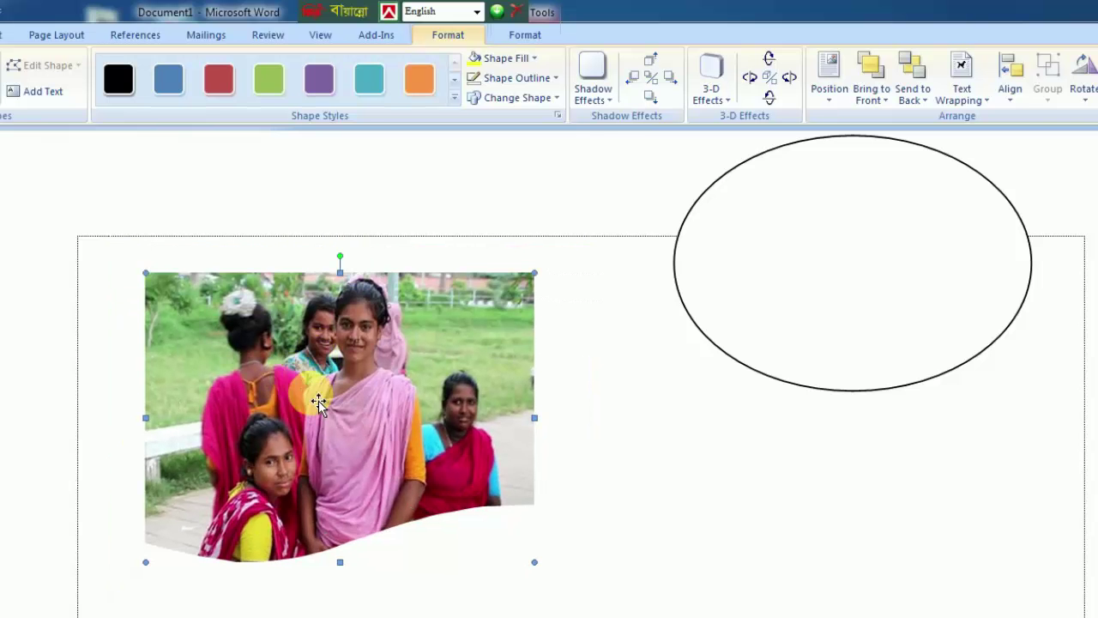
pyautogui.click(497, 98)
pyautogui.click(497, 99)
# Step: Apply a grey perspective shadow to the wavy photo
pyautogui.click(600, 79)
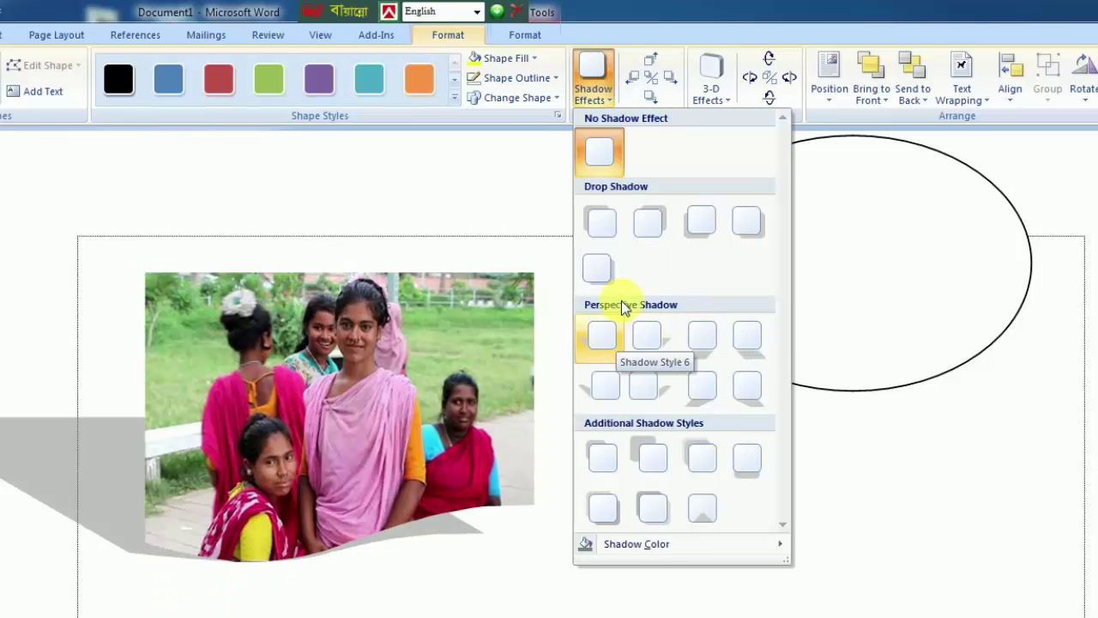
pyautogui.click(683, 227)
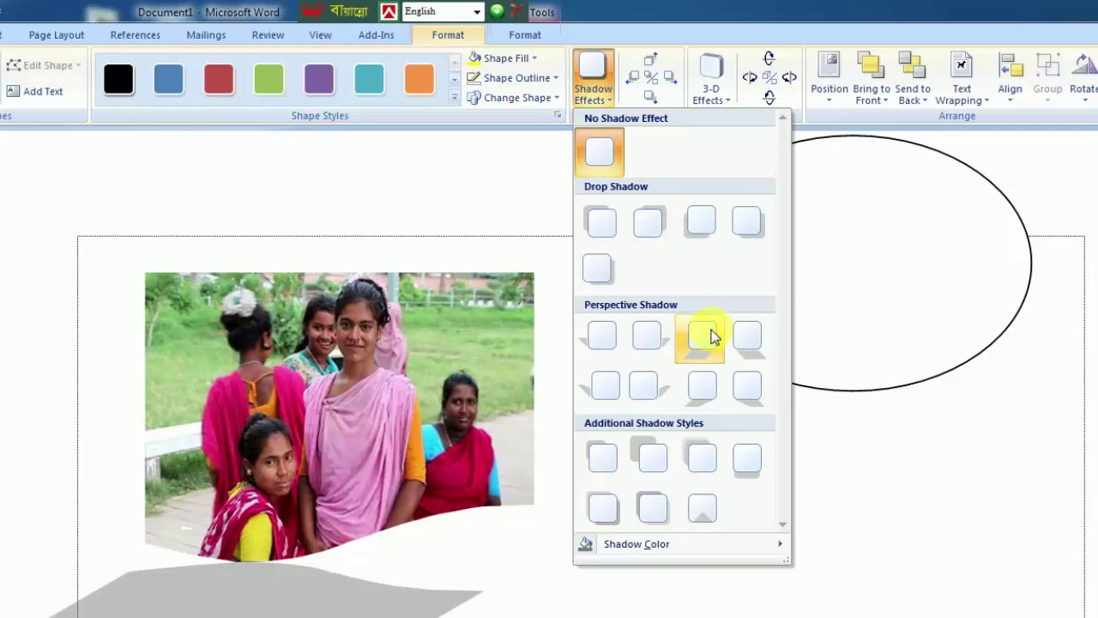
pyautogui.click(699, 230)
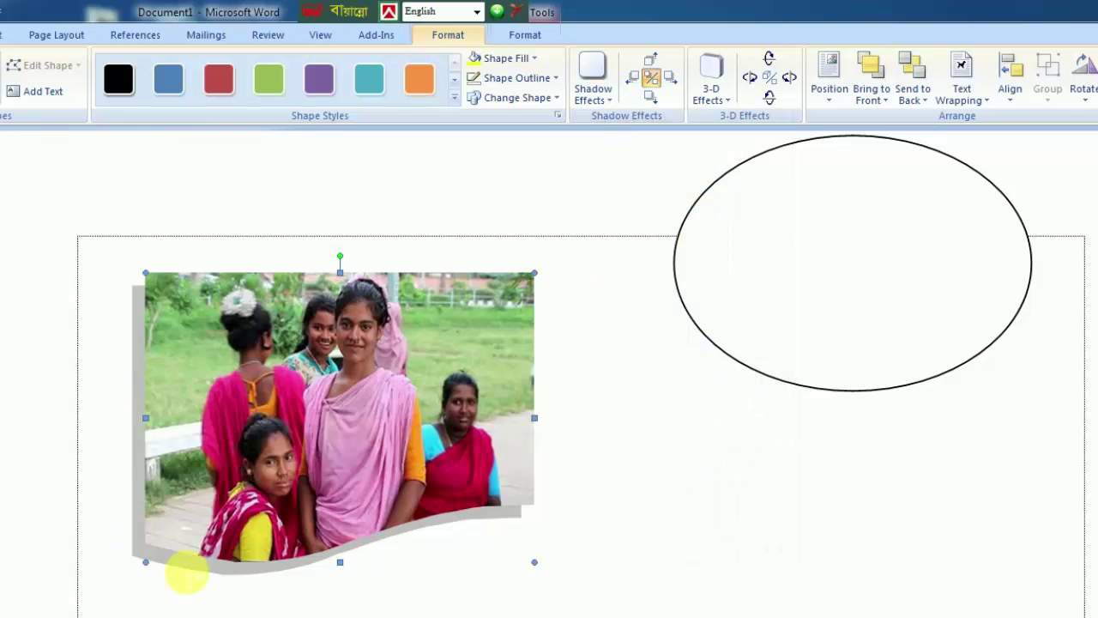
pyautogui.click(496, 511)
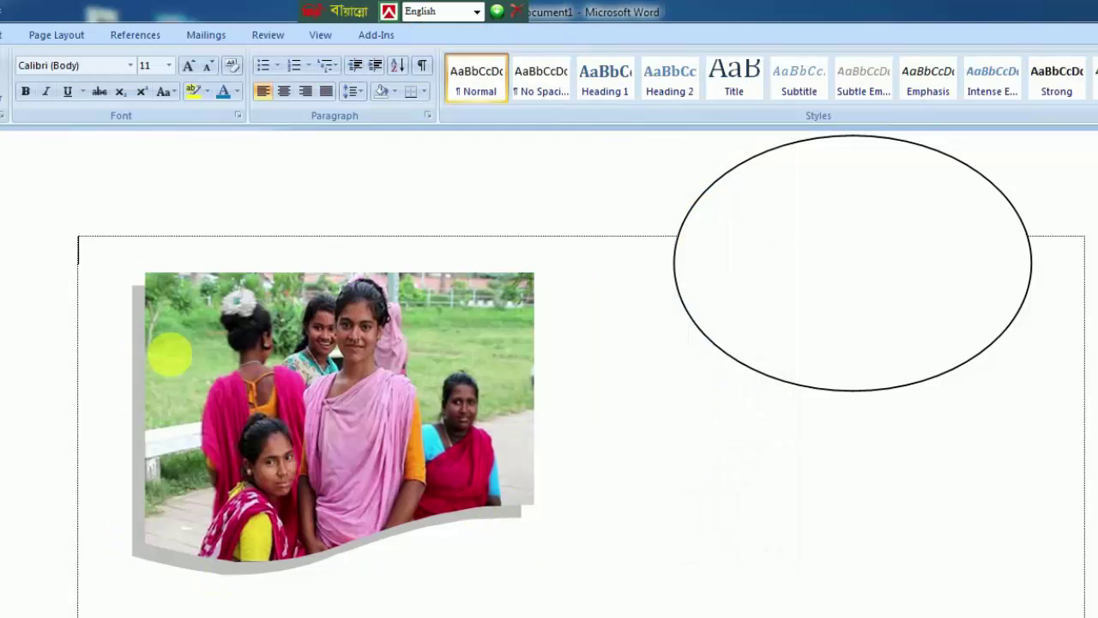
# Step: Move the photo up-left and enlarge it from its bottom-right corner
pyautogui.moveTo(268, 366); pyautogui.dragTo(254, 336)
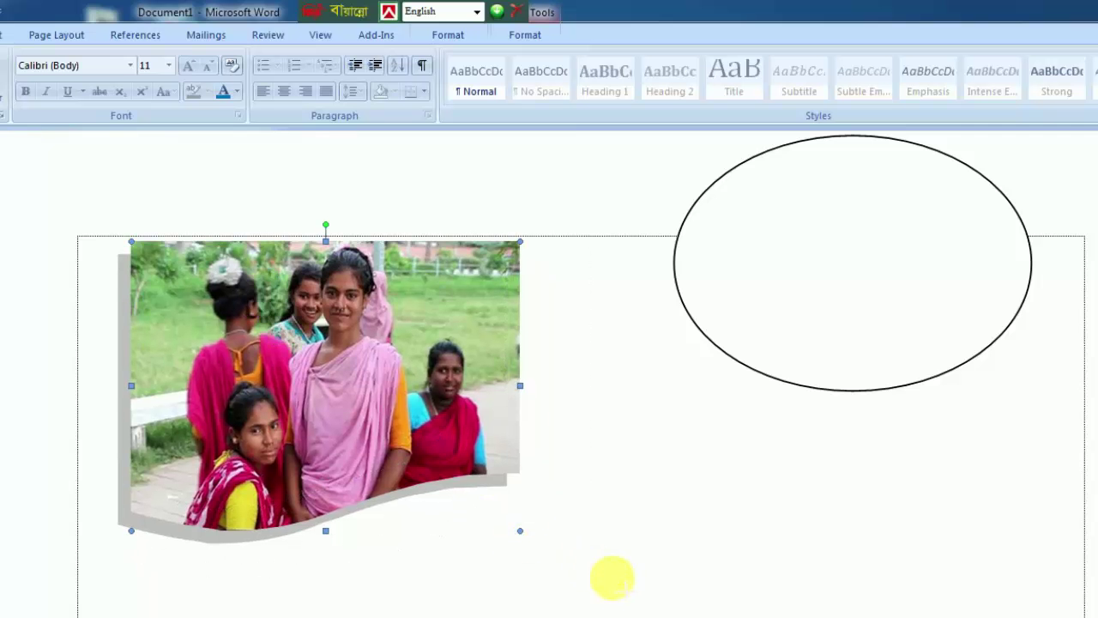
pyautogui.moveTo(520, 530); pyautogui.dragTo(611, 578)
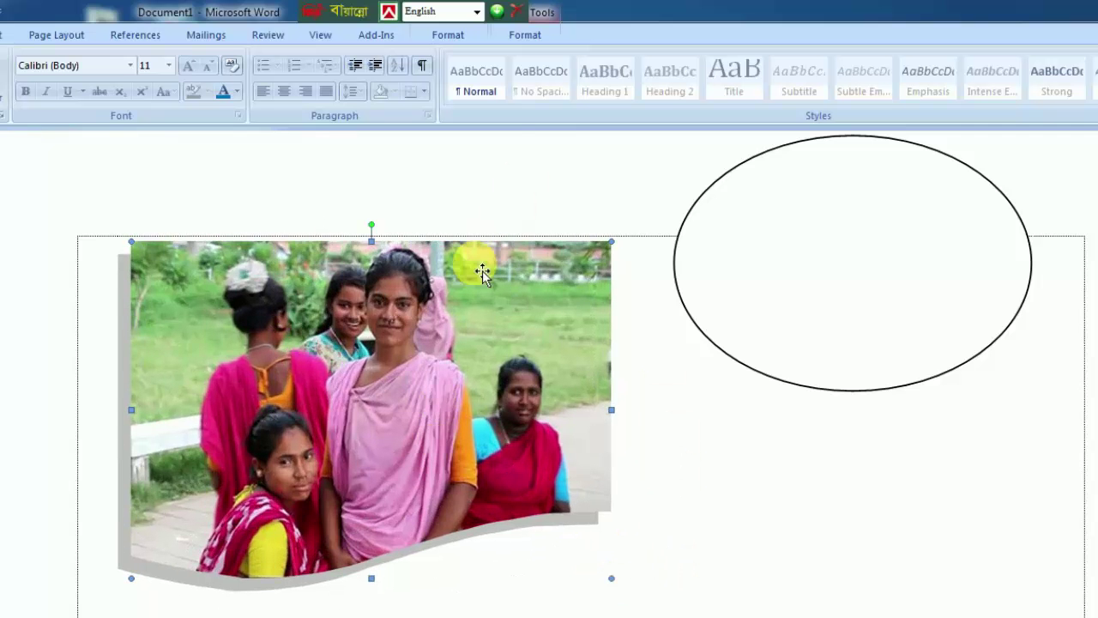
pyautogui.click(521, 38)
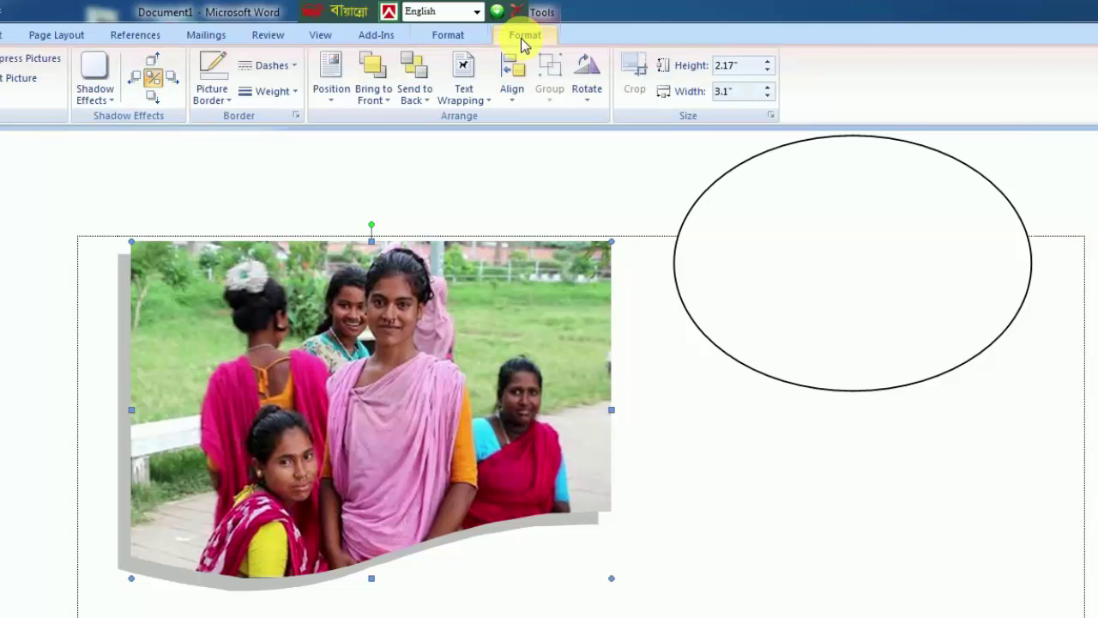
pyautogui.click(448, 35)
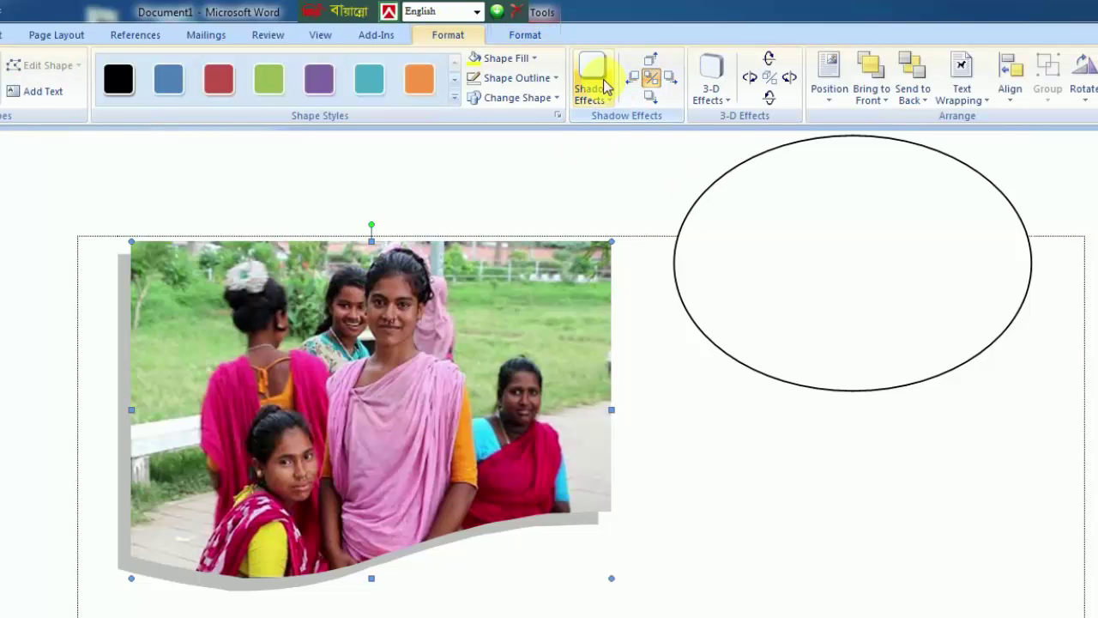
pyautogui.click(710, 79)
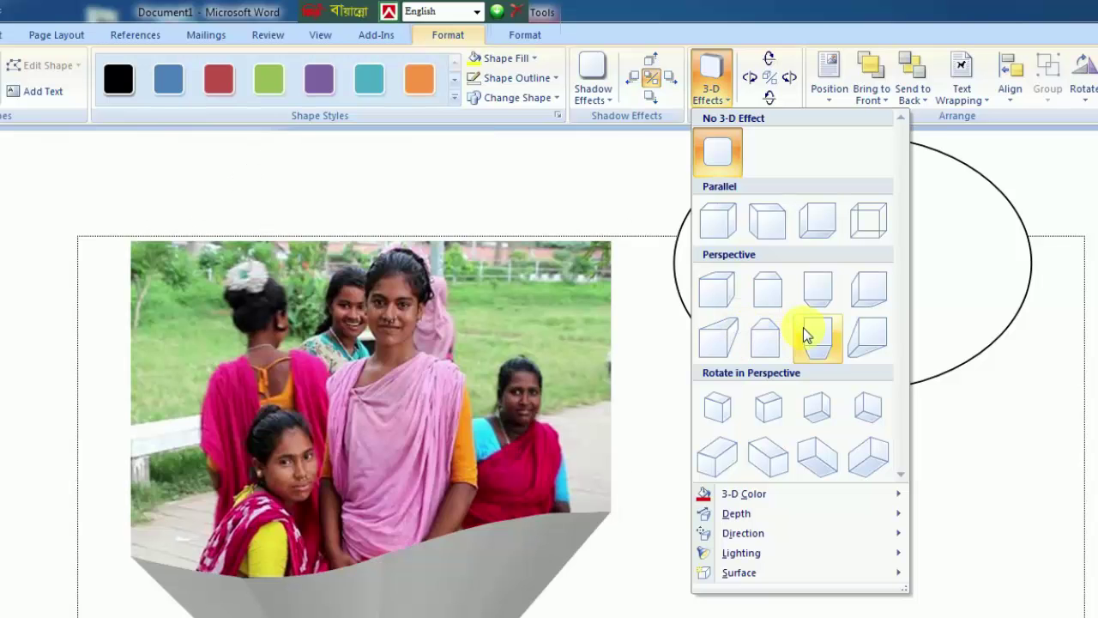
# Step: Apply a Rotate in Perspective 3-D style to the photo and adjust its tilt repeatedly
pyautogui.click(767, 405)
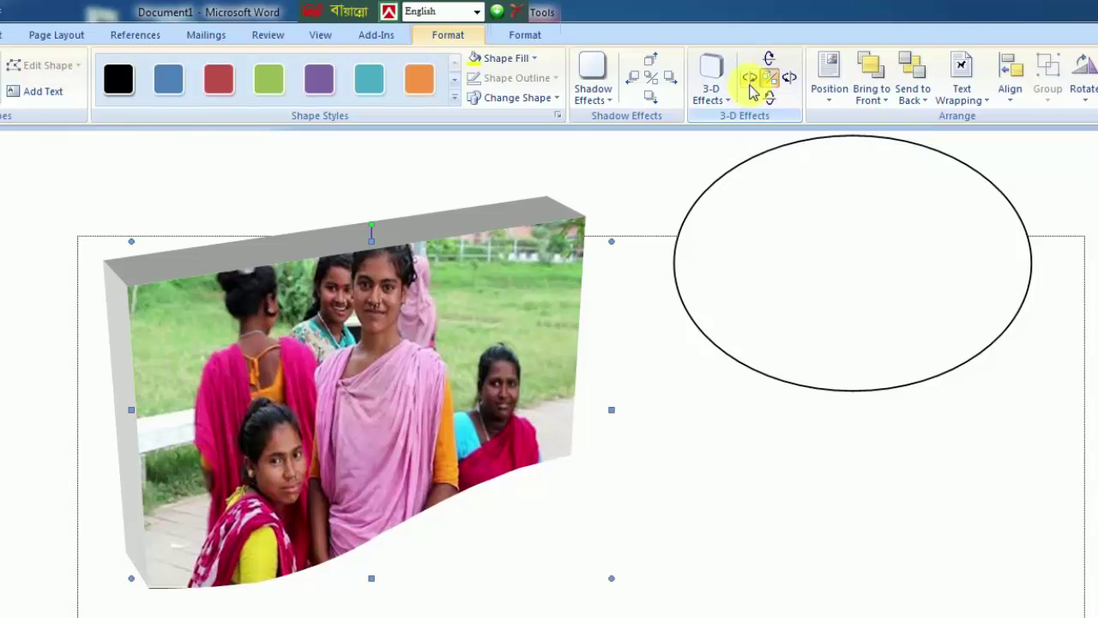
pyautogui.click(754, 82)
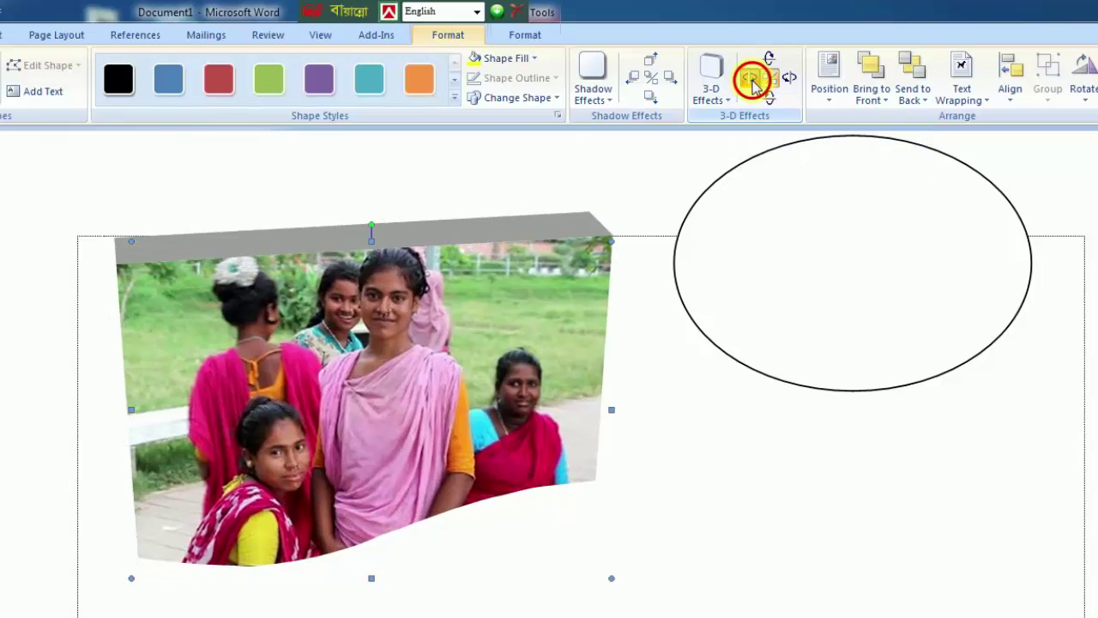
pyautogui.click(786, 77)
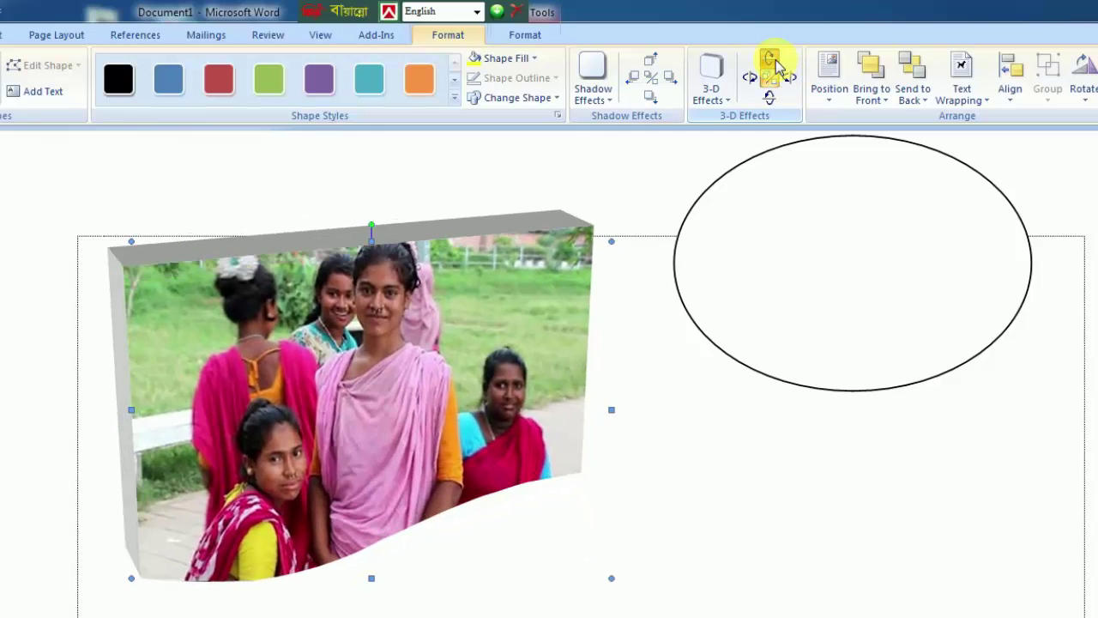
pyautogui.click(776, 65)
pyautogui.click(772, 88)
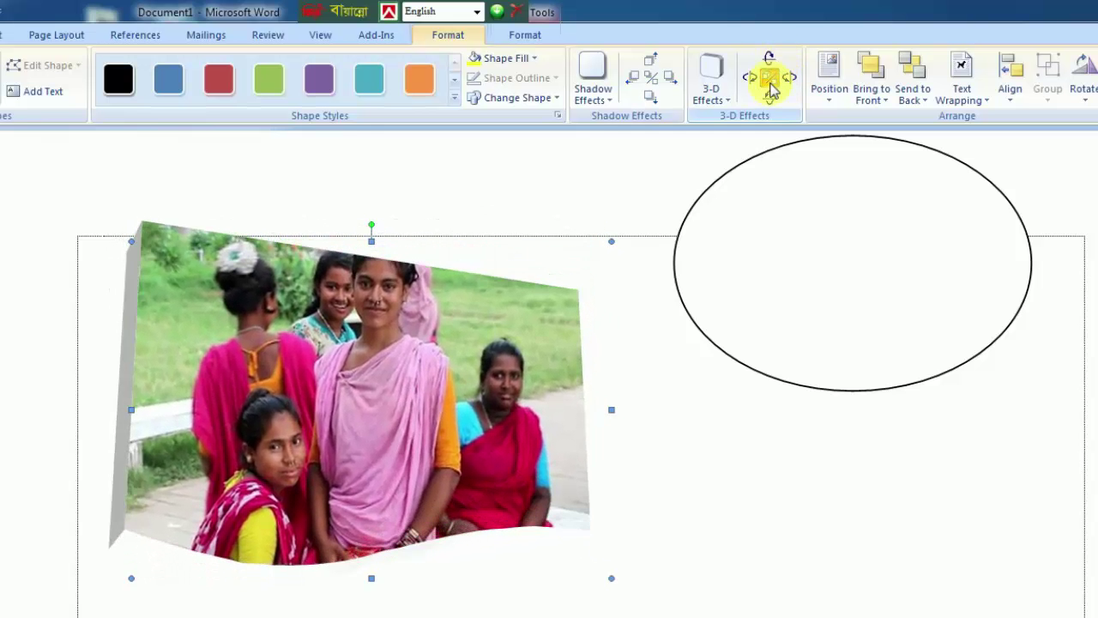
pyautogui.click(769, 99)
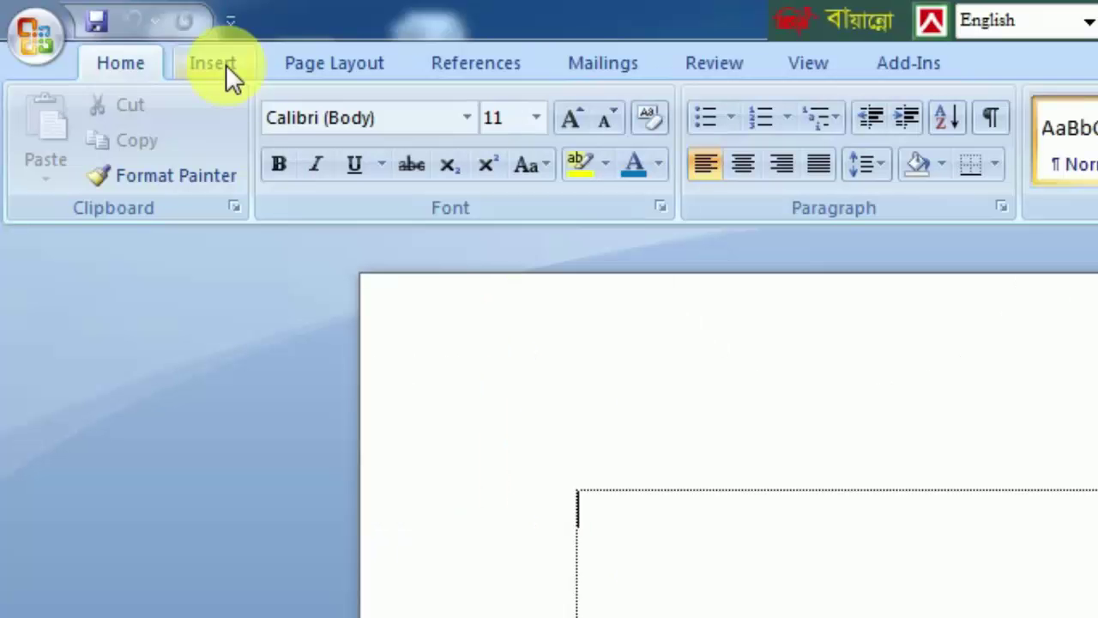
# Step: Draw a Wave banner shape on the new page and nudge it left
pyautogui.click(226, 64)
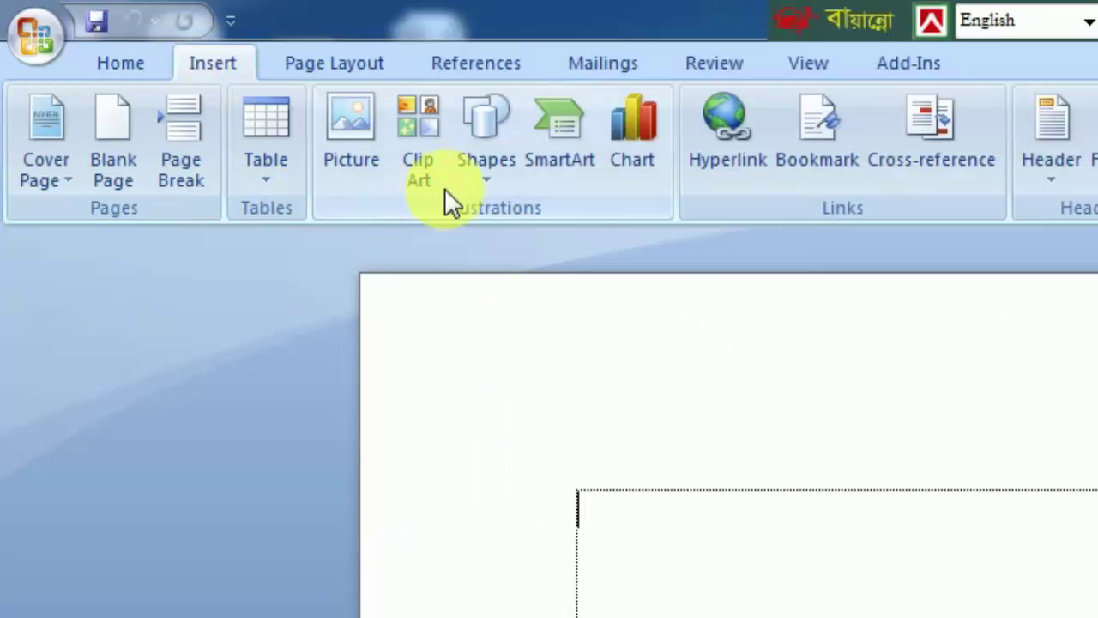
pyautogui.click(480, 140)
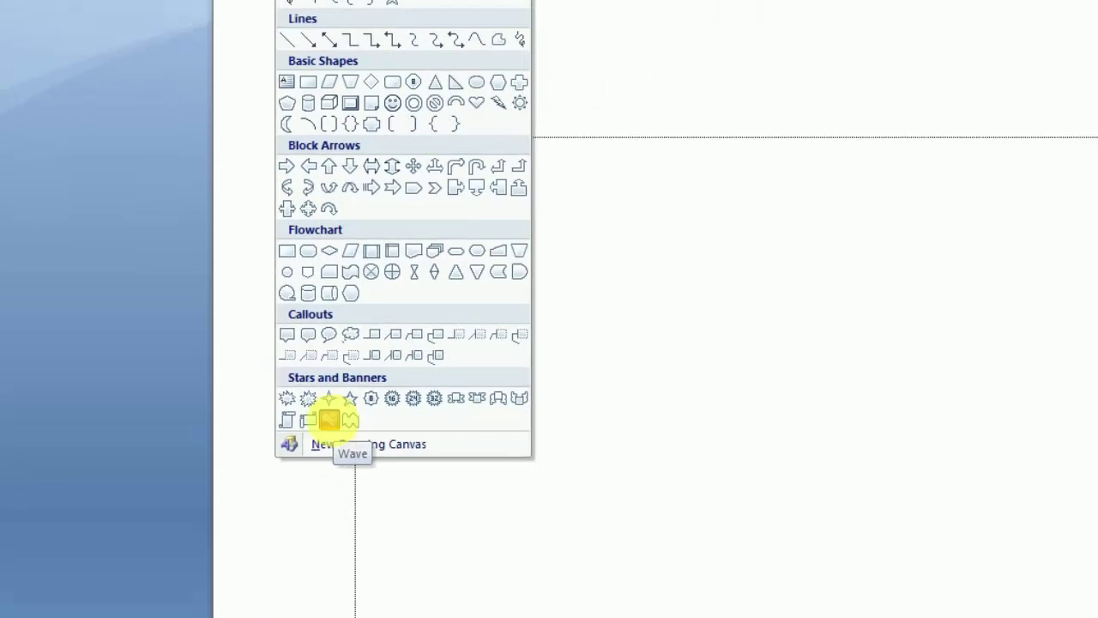
pyautogui.click(329, 420)
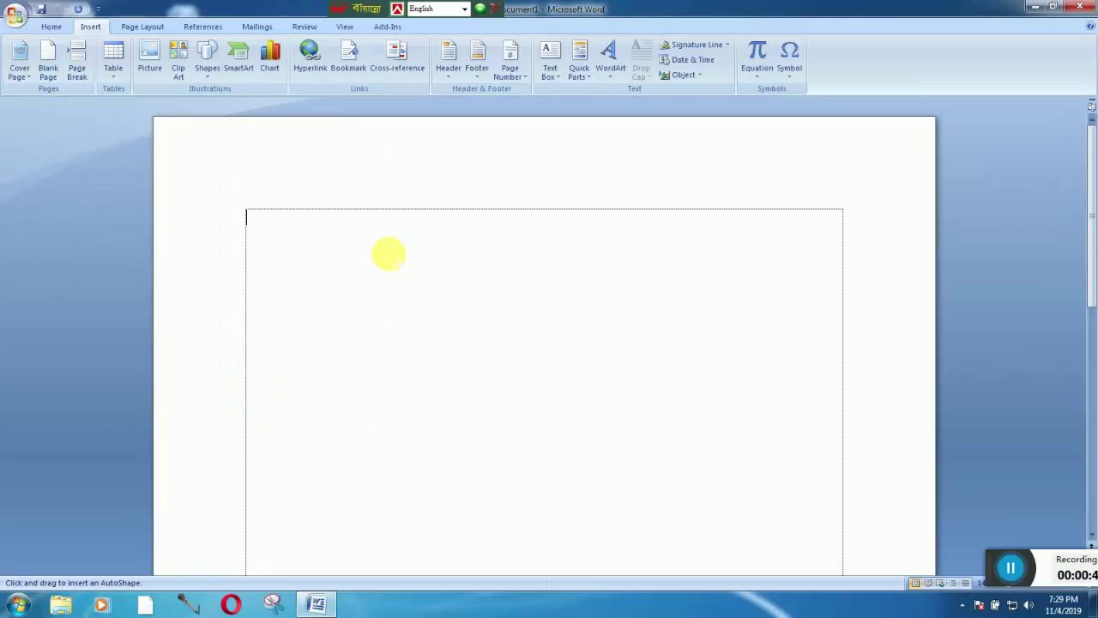
pyautogui.press('Escape')
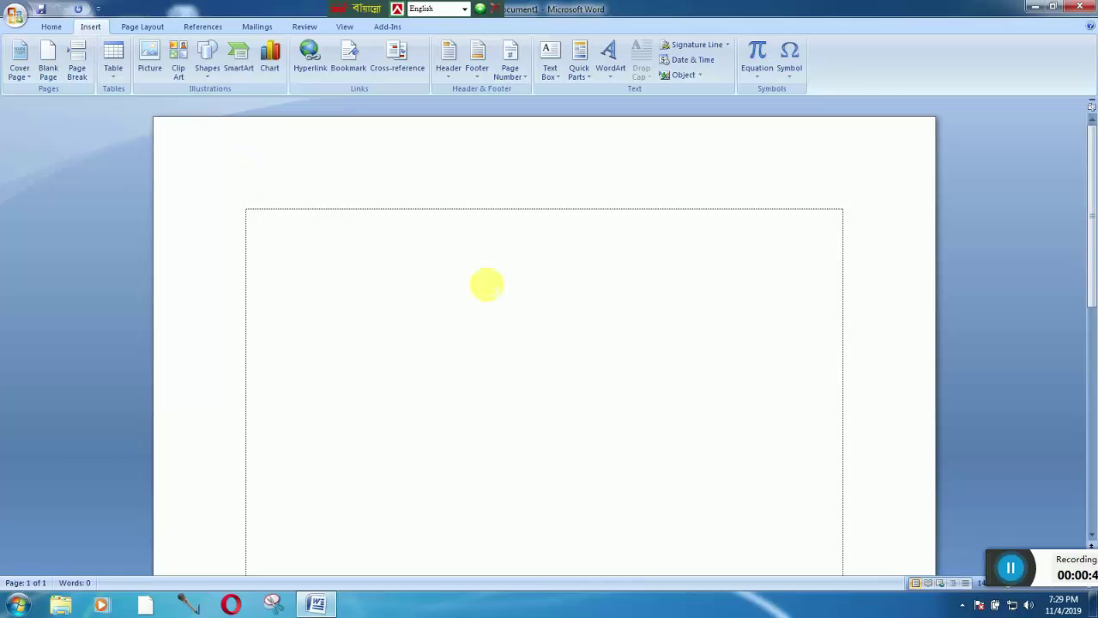
pyautogui.moveTo(579, 360); pyautogui.dragTo(626, 415)
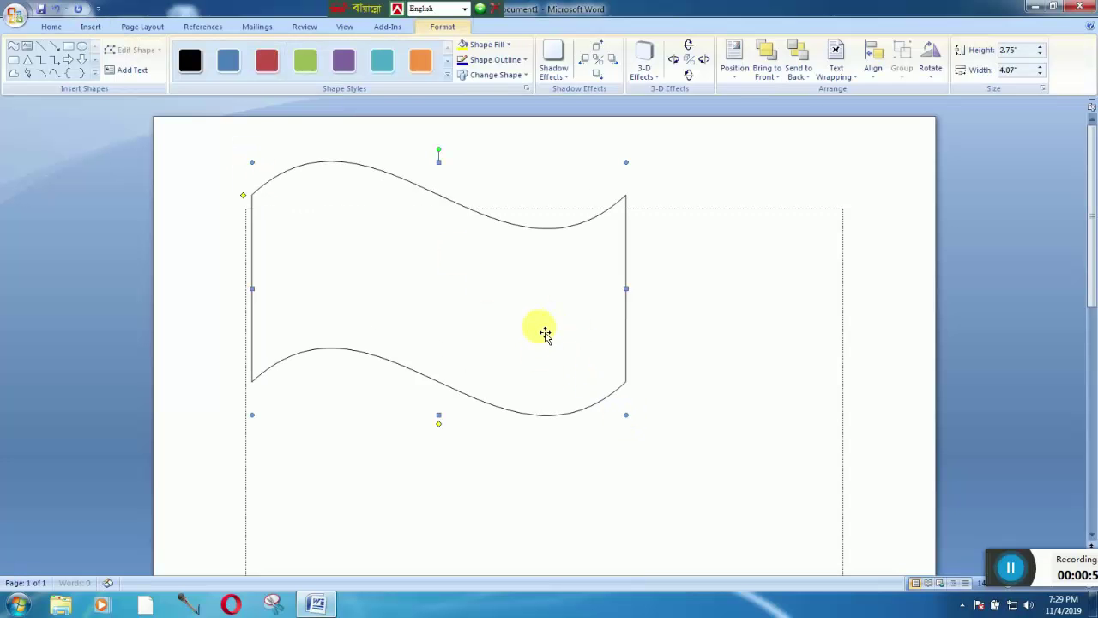
pyautogui.moveTo(532, 333); pyautogui.dragTo(519, 334)
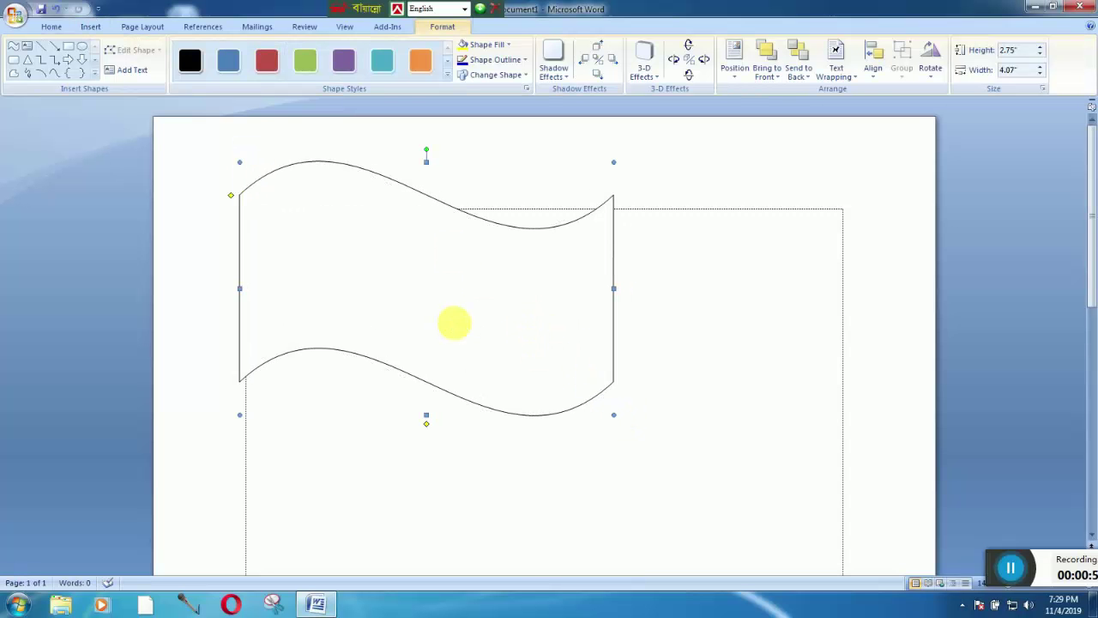
pyautogui.click(95, 29)
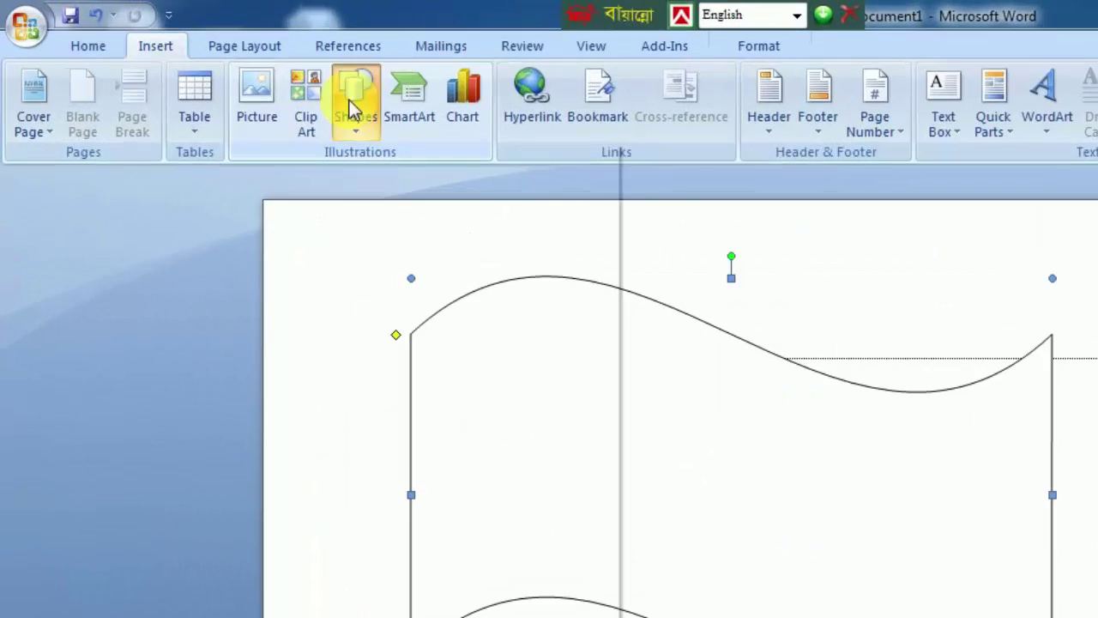
pyautogui.click(207, 80)
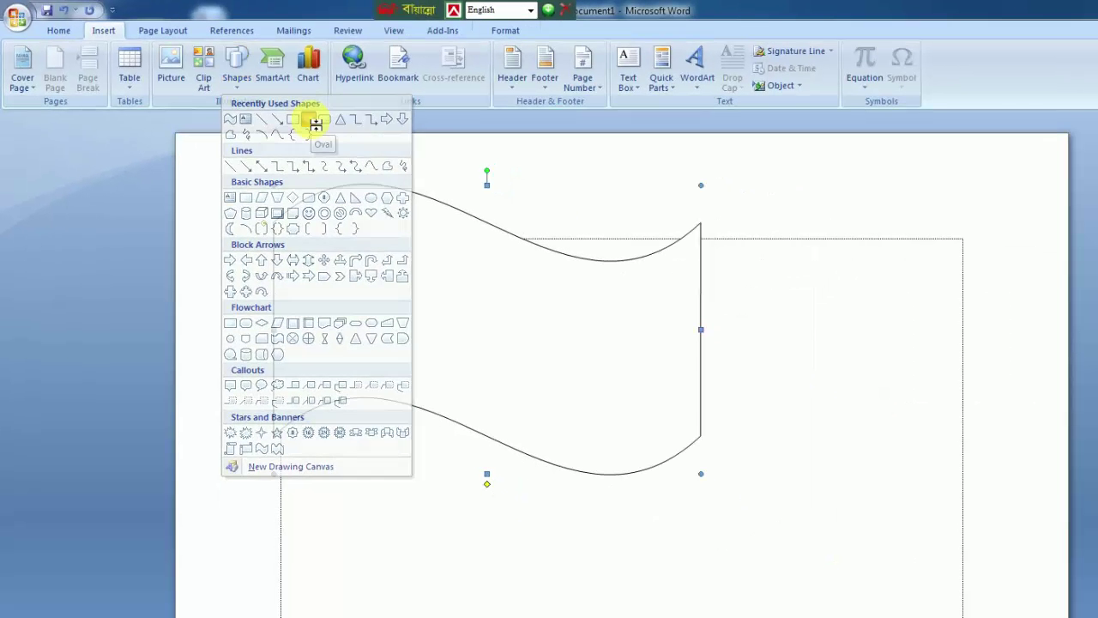
# Step: Draw a small circle and place it in the middle of the wave flag
pyautogui.click(312, 126)
pyautogui.moveTo(728, 209); pyautogui.dragTo(957, 418)
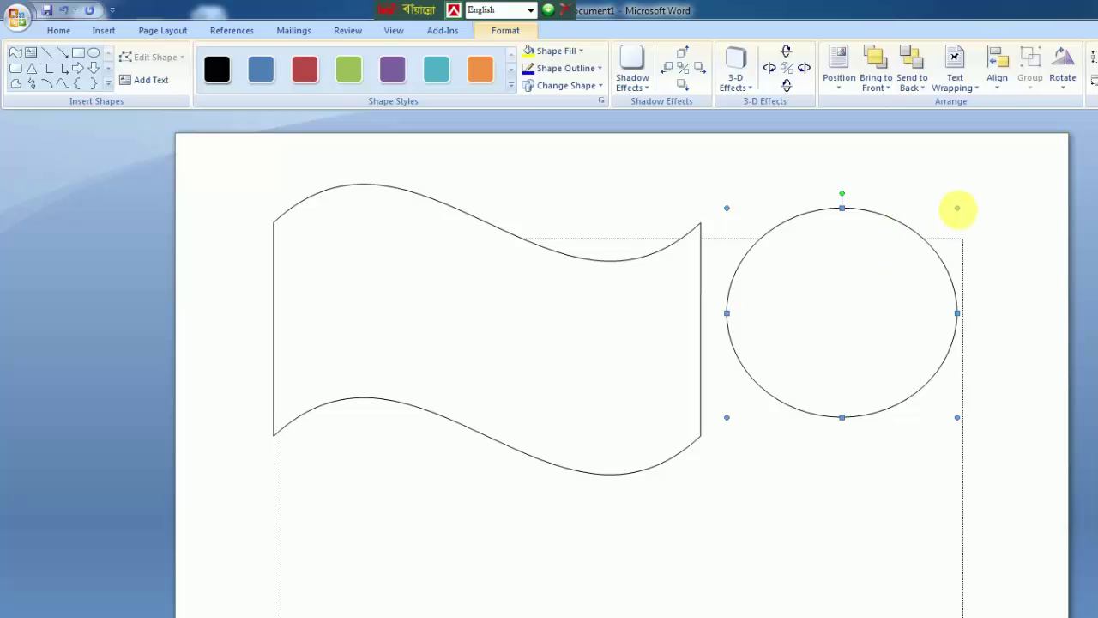
pyautogui.moveTo(957, 207); pyautogui.dragTo(923, 226)
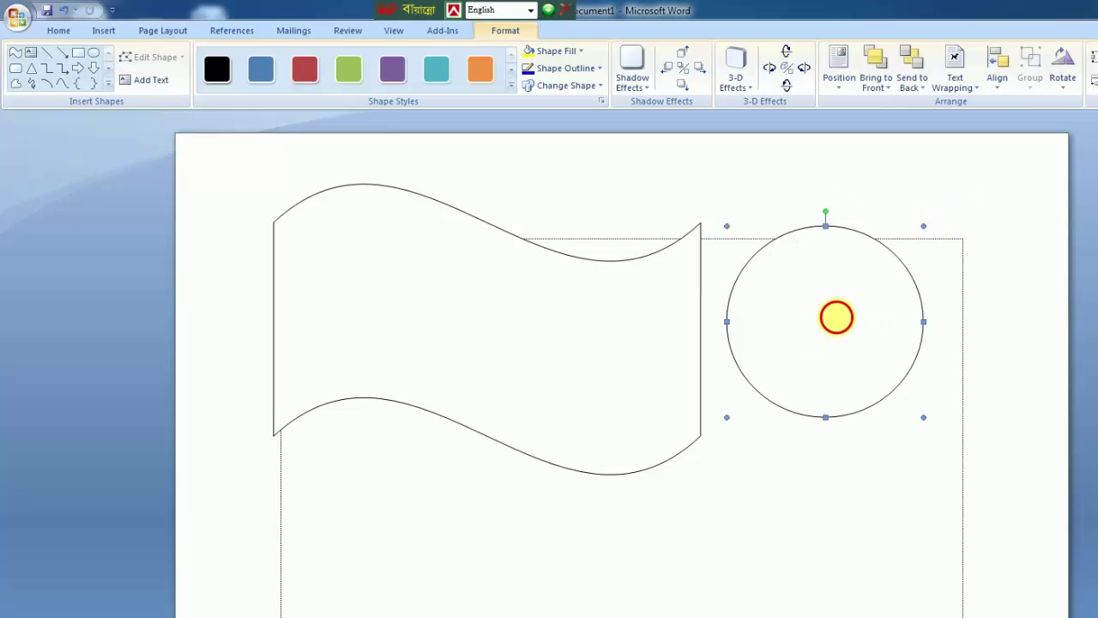
pyautogui.moveTo(836, 317); pyautogui.dragTo(500, 322)
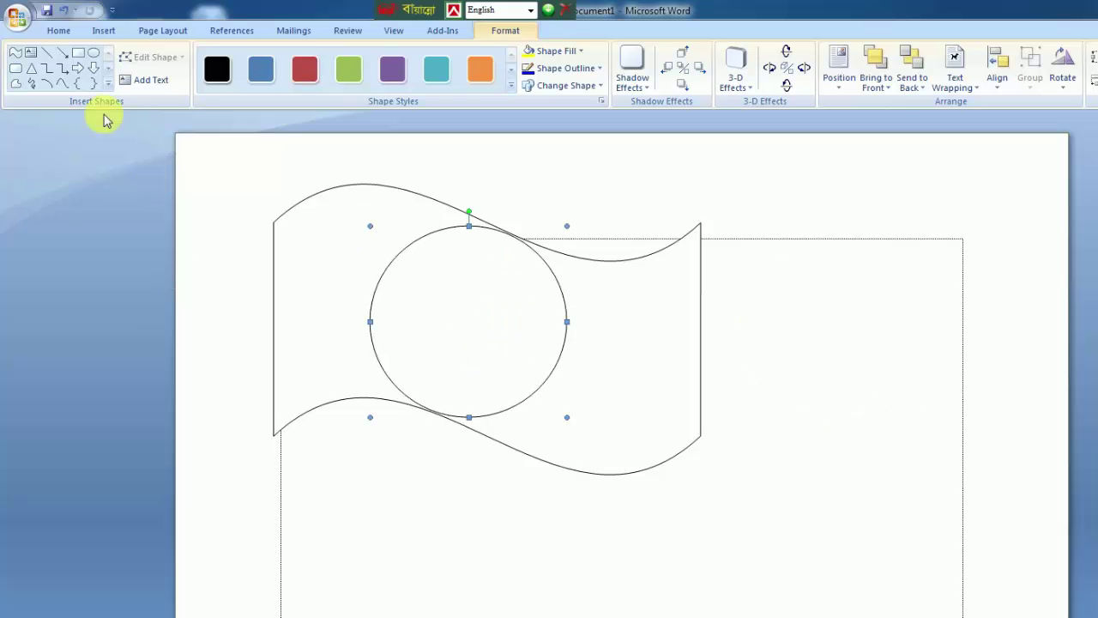
# Step: Draw a tall thin rectangle along the flag's left edge as the flagpole
pyautogui.click(103, 33)
pyautogui.click(238, 68)
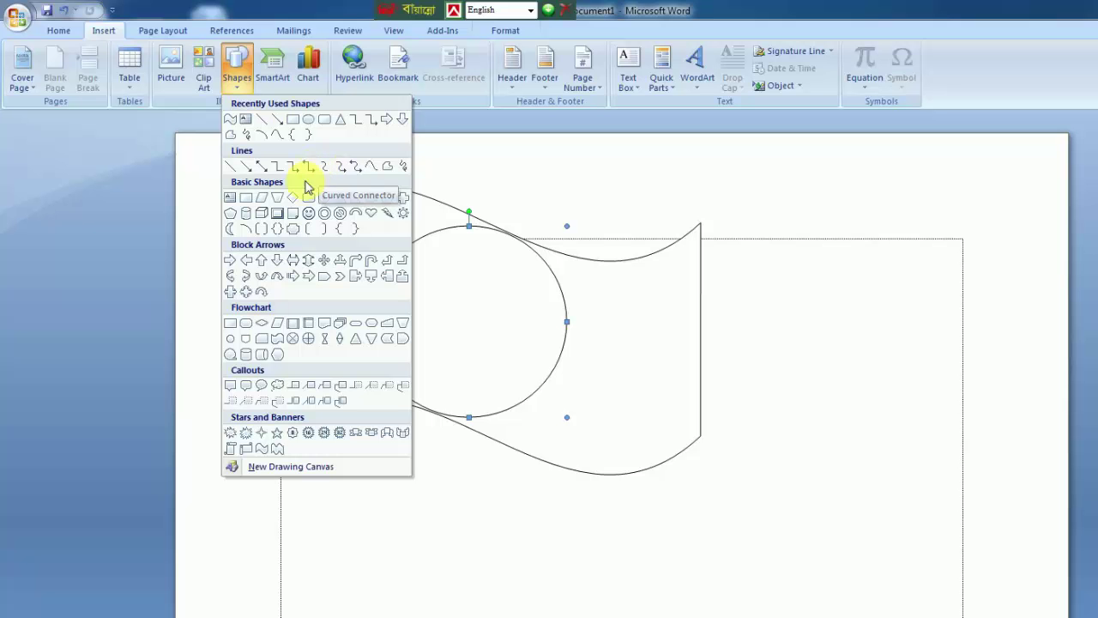
pyautogui.click(295, 125)
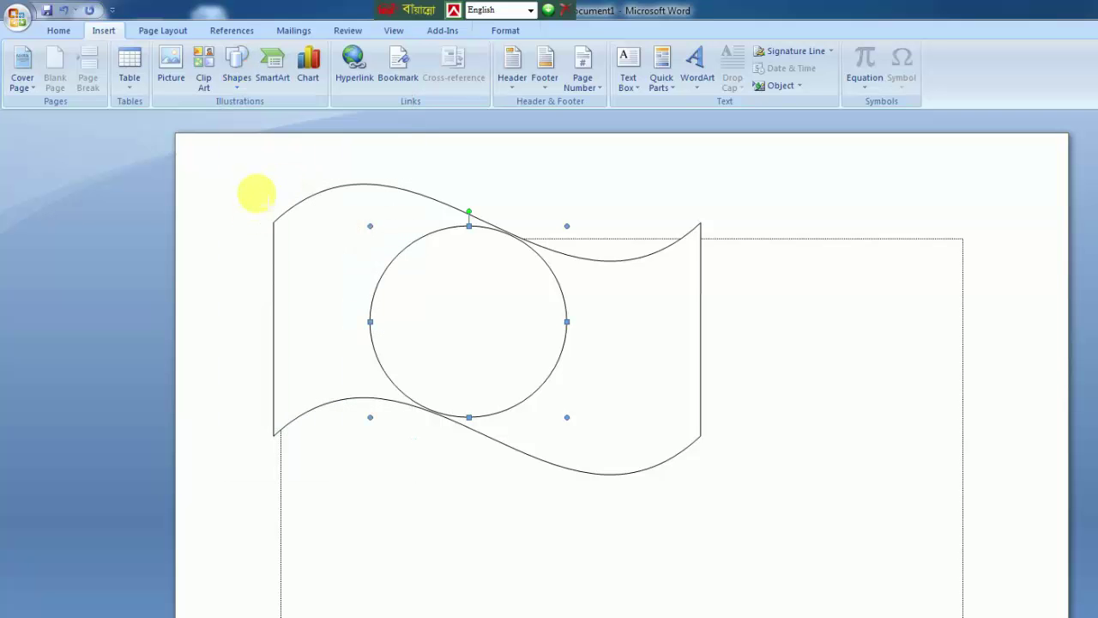
pyautogui.moveTo(247, 178)
pyautogui.mouseDown()
pyautogui.moveTo(274, 611)
pyautogui.moveTo(284, 510)
pyautogui.moveTo(266, 480)
pyautogui.mouseUp()
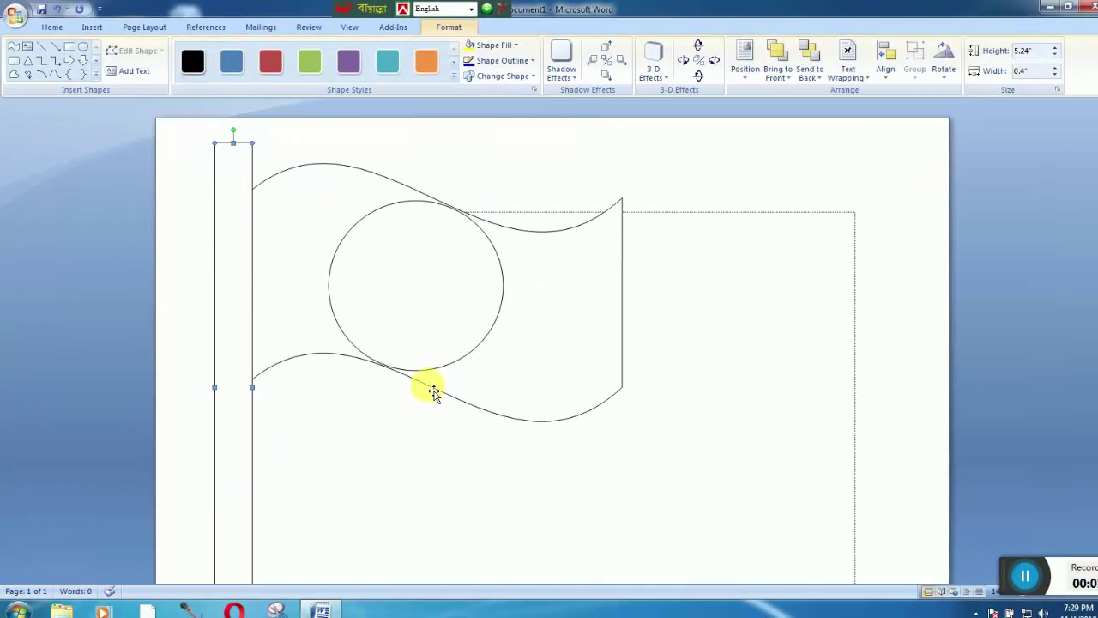
pyautogui.keyDown('ctrl'); pyautogui.scroll(-2, 433, 392); pyautogui.keyUp('ctrl')
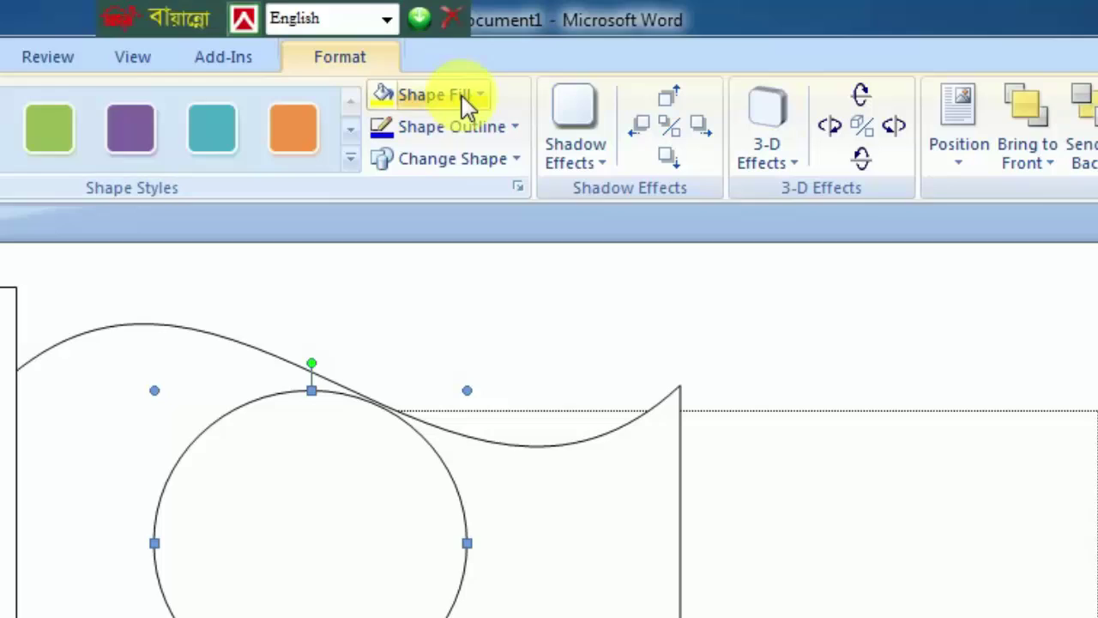
# Step: Fill the circle red and the wave flag green
pyautogui.click(507, 45)
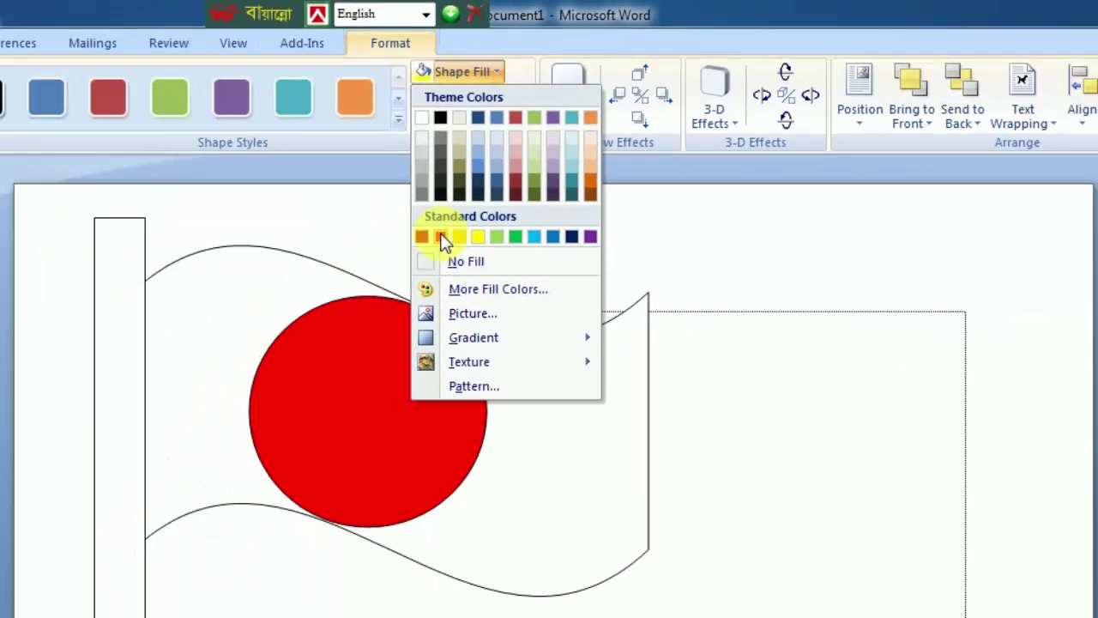
pyautogui.click(440, 237)
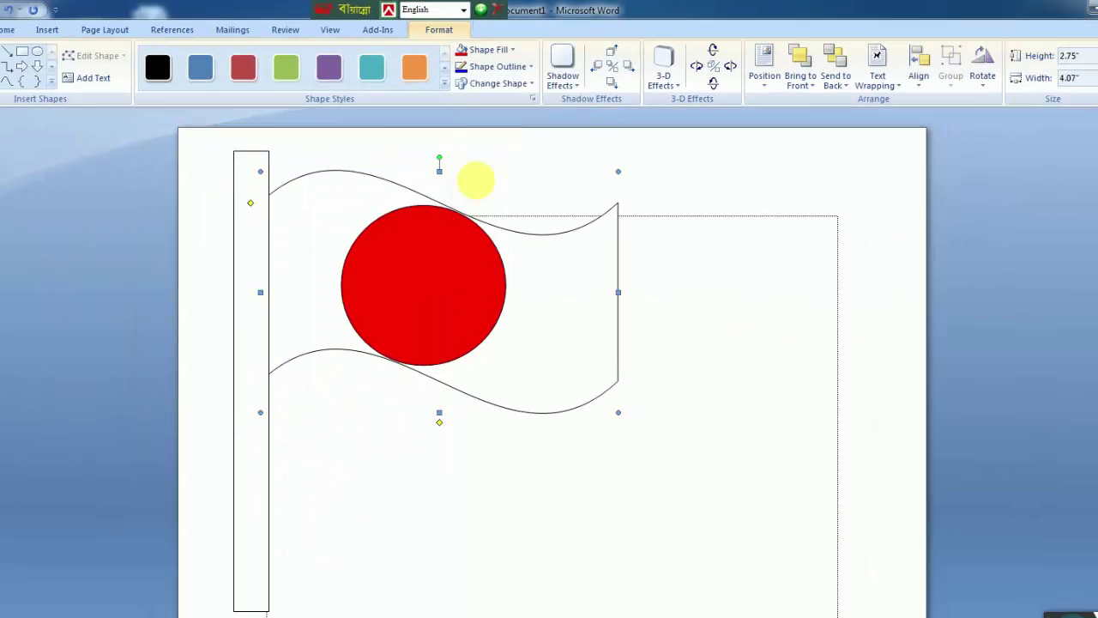
pyautogui.click(486, 49)
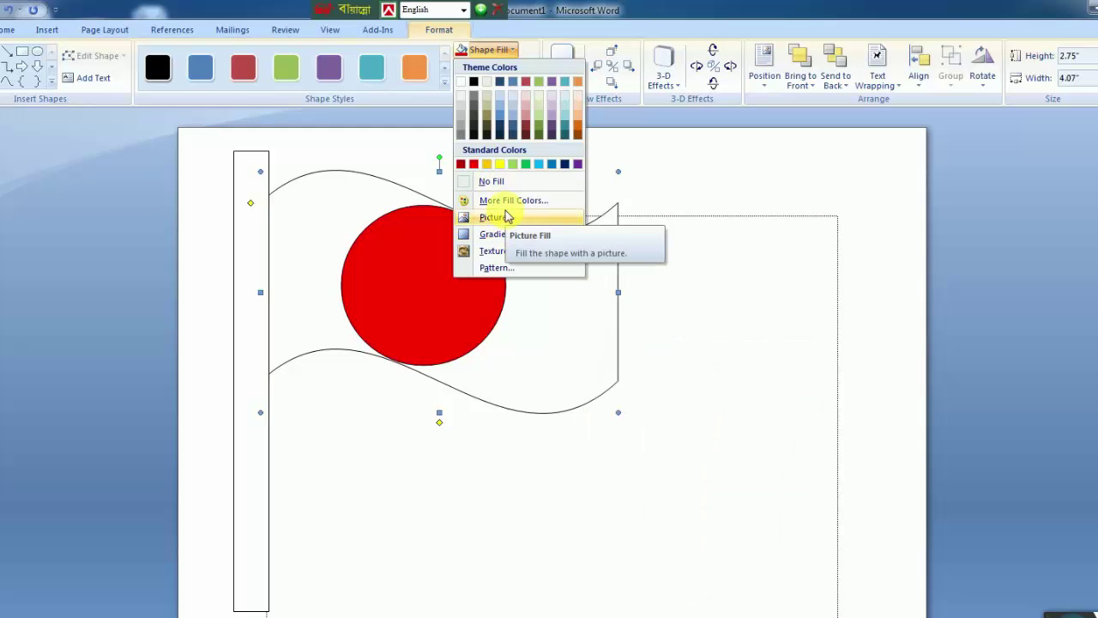
pyautogui.click(525, 164)
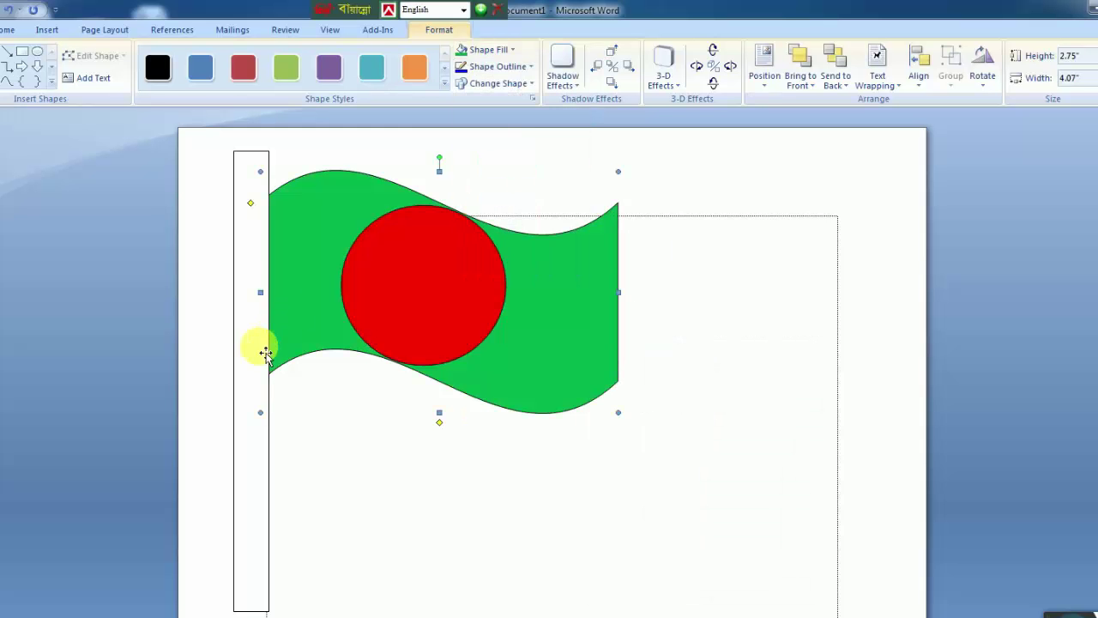
# Step: Narrow the flagpole and give it a 10% dotted pattern fill
pyautogui.click(262, 352)
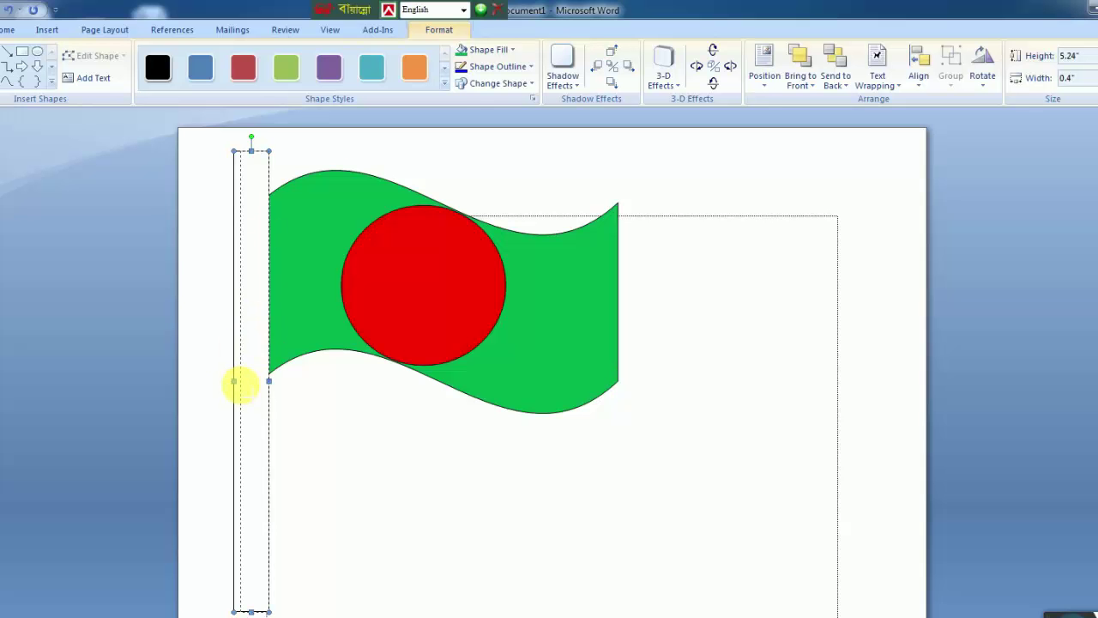
pyautogui.moveTo(234, 381); pyautogui.dragTo(240, 381)
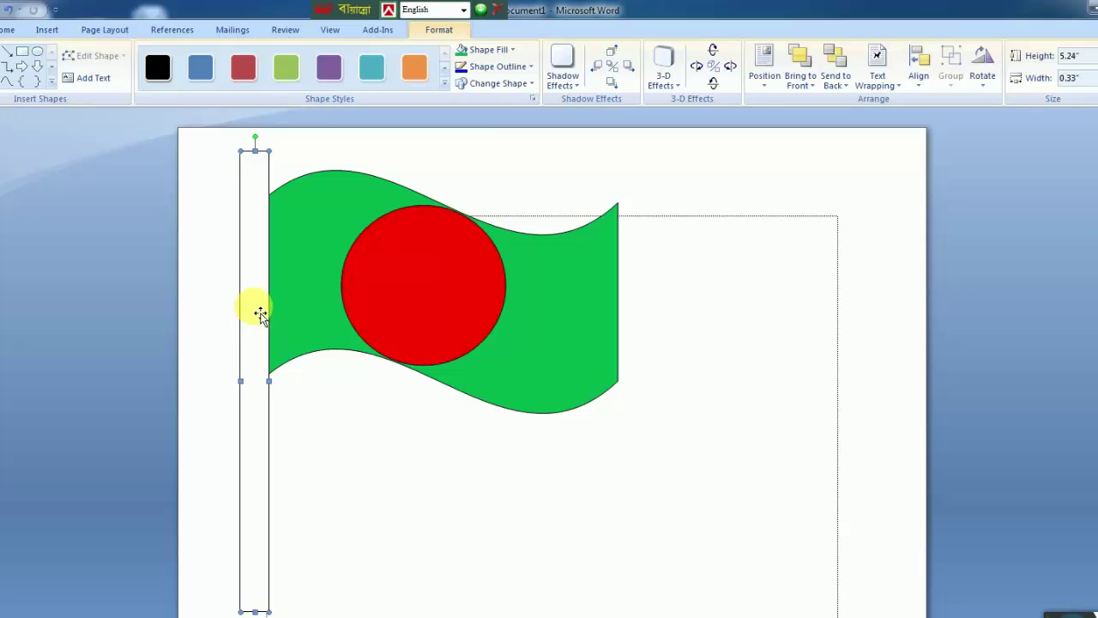
pyautogui.click(485, 49)
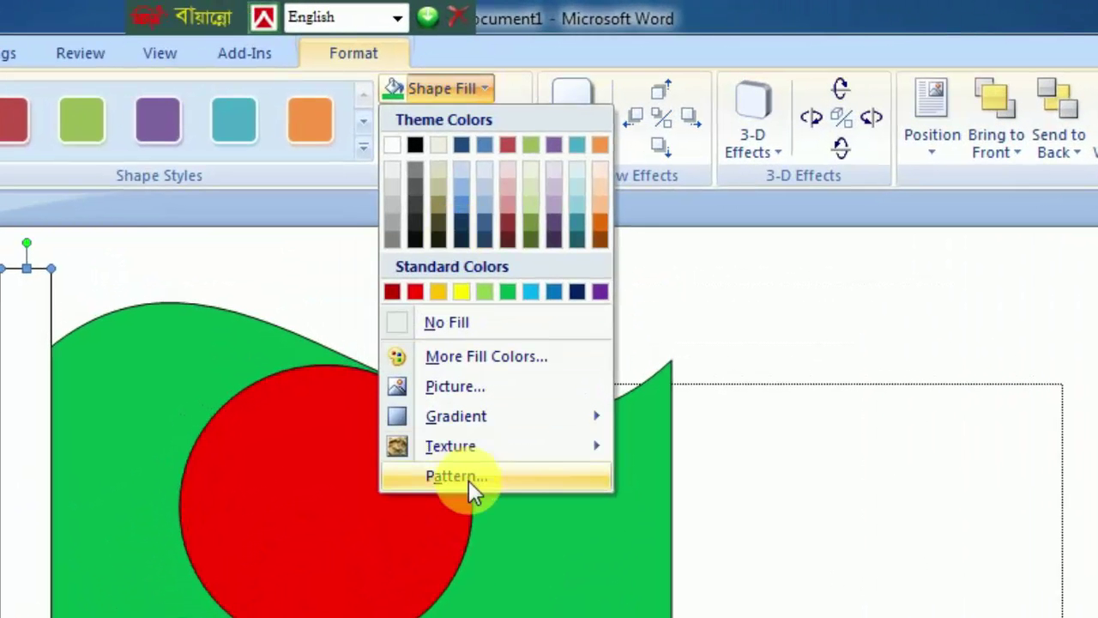
pyautogui.click(468, 480)
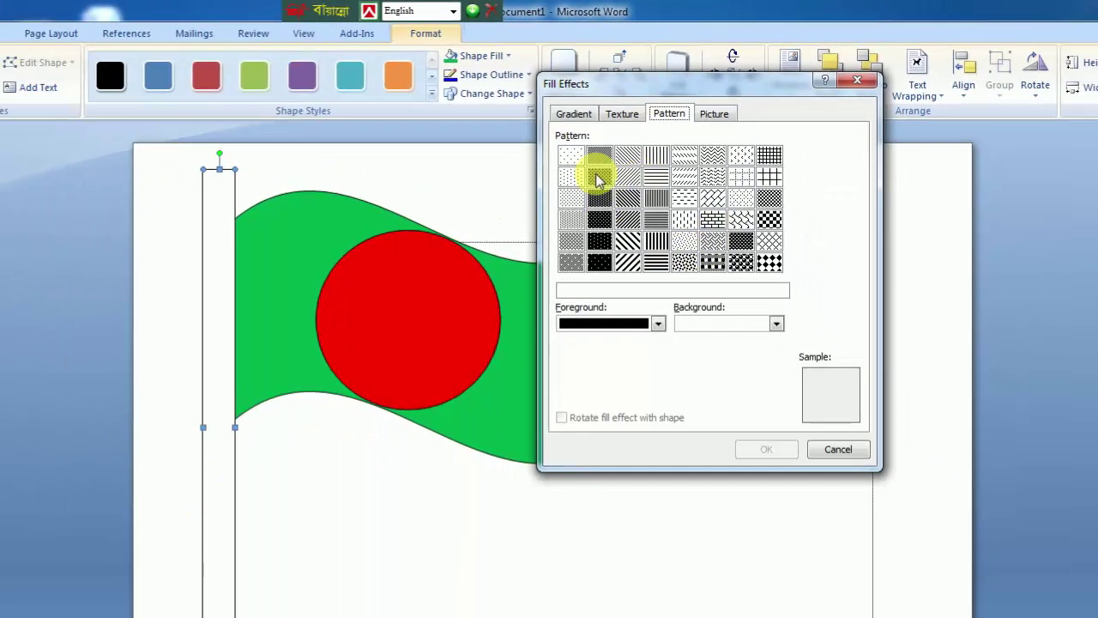
pyautogui.click(576, 178)
pyautogui.click(747, 449)
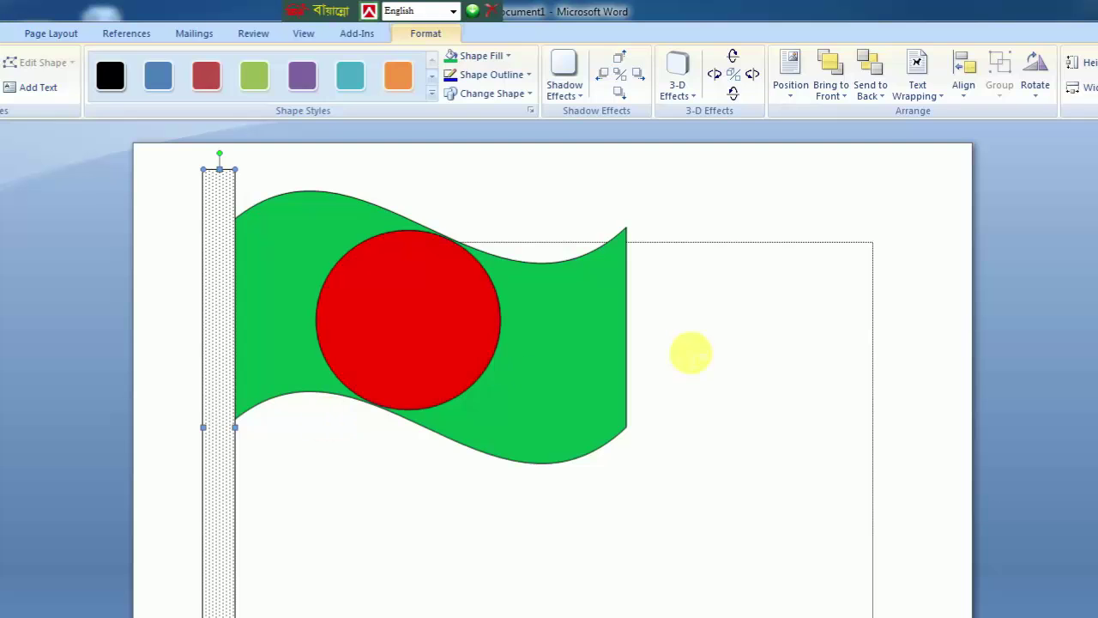
pyautogui.click(691, 353)
pyautogui.click(307, 280)
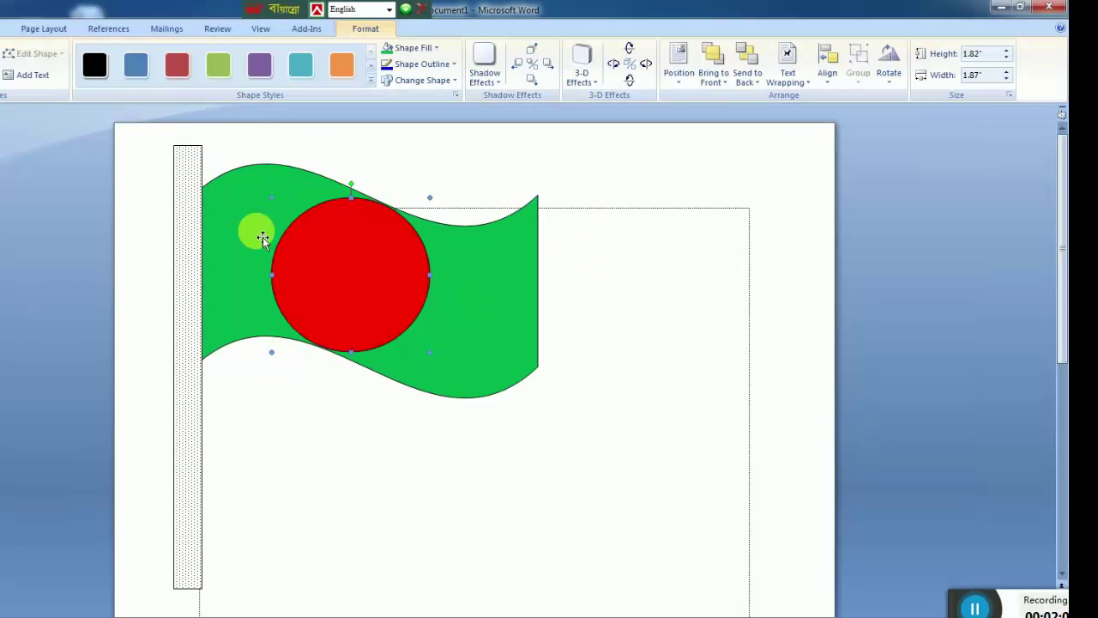
# Step: Select the red circle and green flag together and group them into one flag object
pyautogui.click(194, 375)
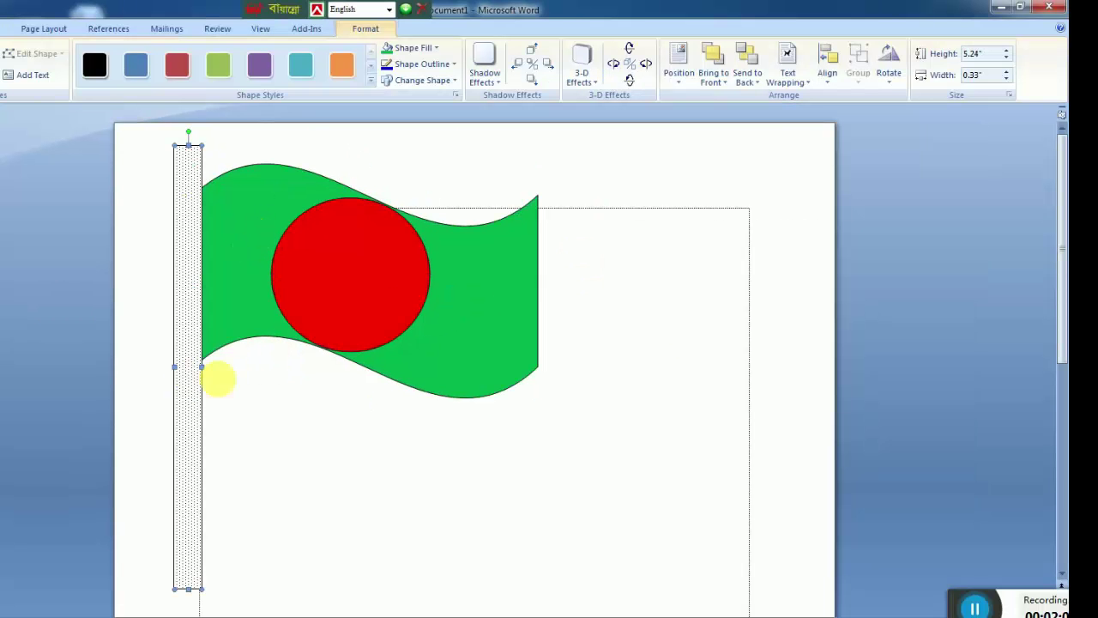
pyautogui.click(574, 304)
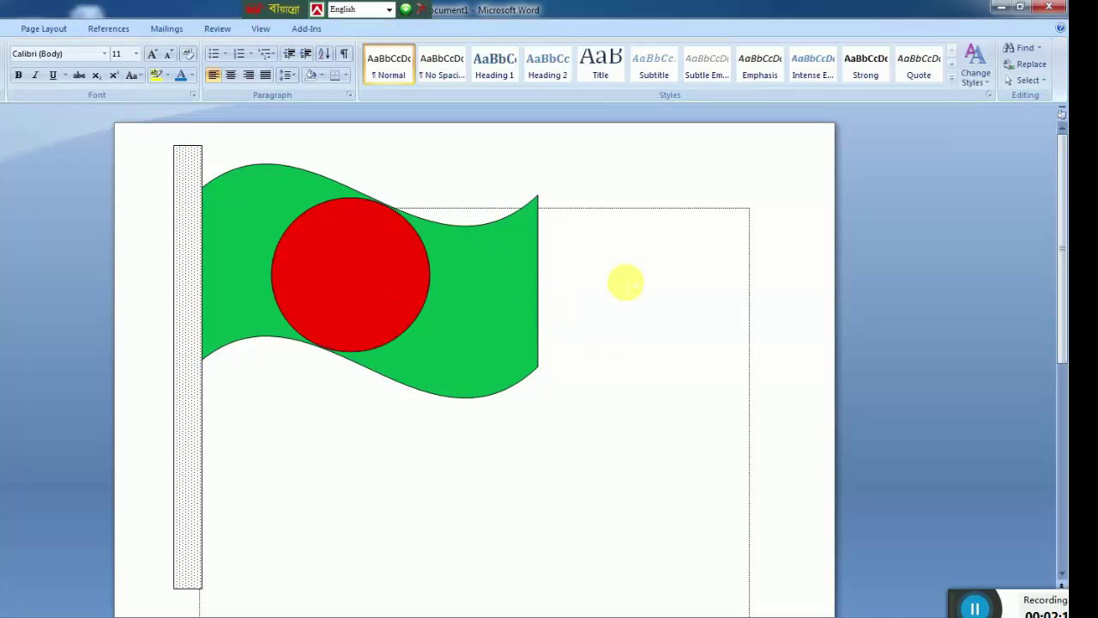
pyautogui.click(366, 294)
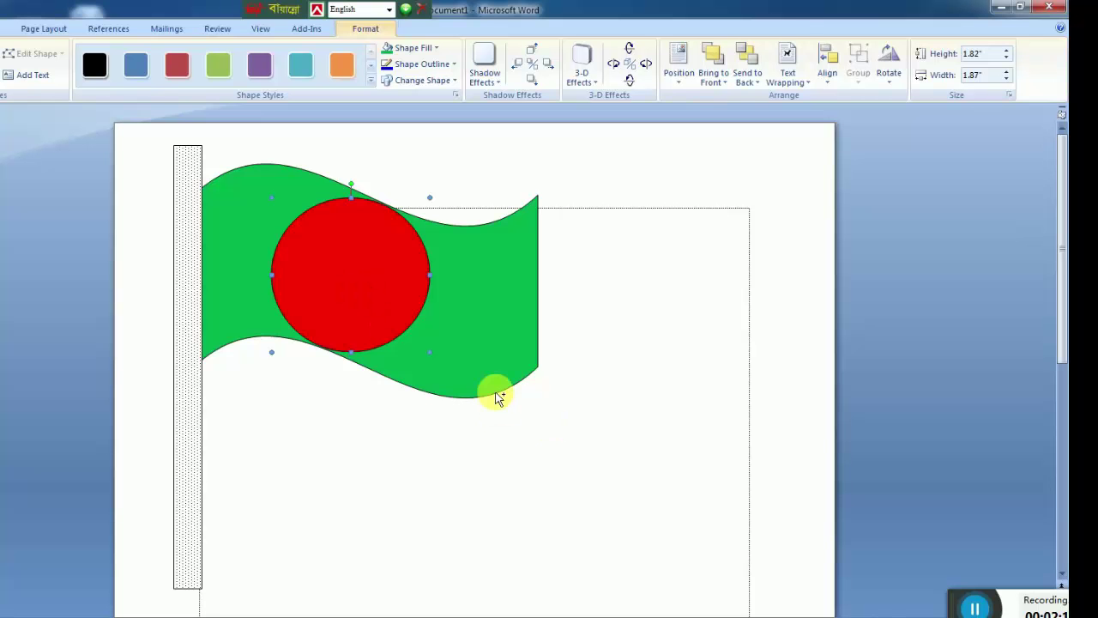
pyautogui.keyDown('shift'); pyautogui.click(495, 325); pyautogui.keyUp('shift')
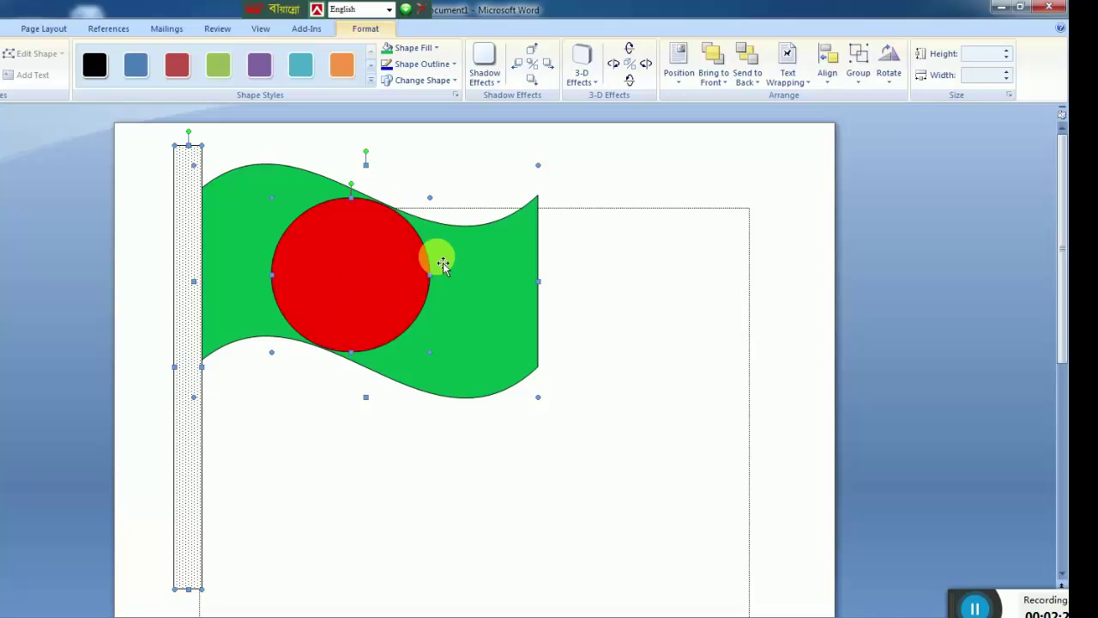
pyautogui.click(359, 273)
pyautogui.rightClick(358, 273)
pyautogui.moveTo(294, 328)
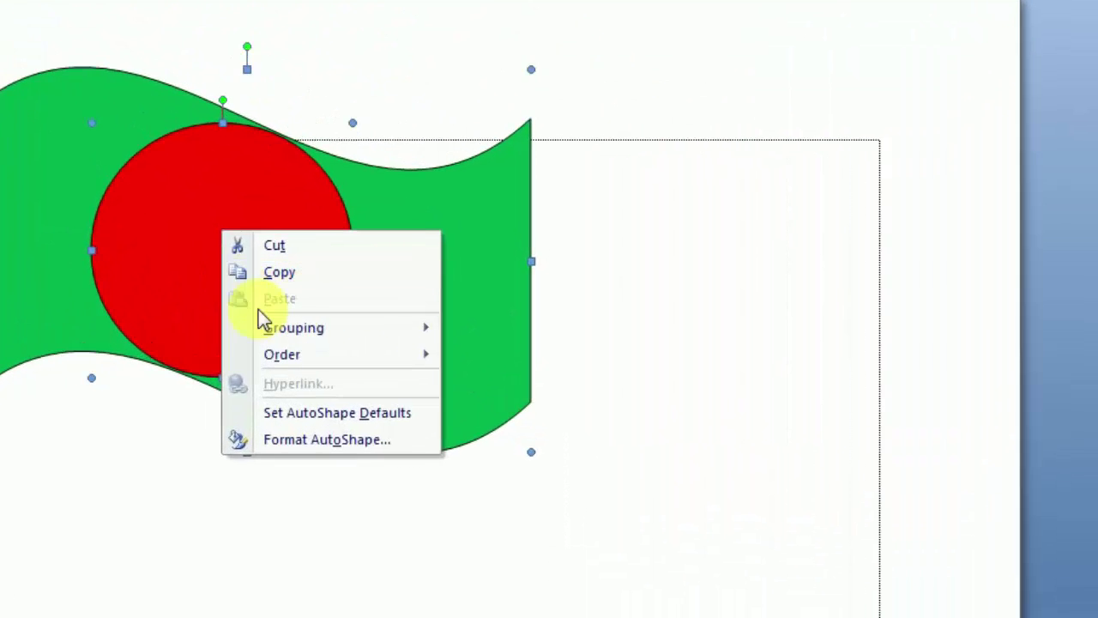
pyautogui.click(447, 333)
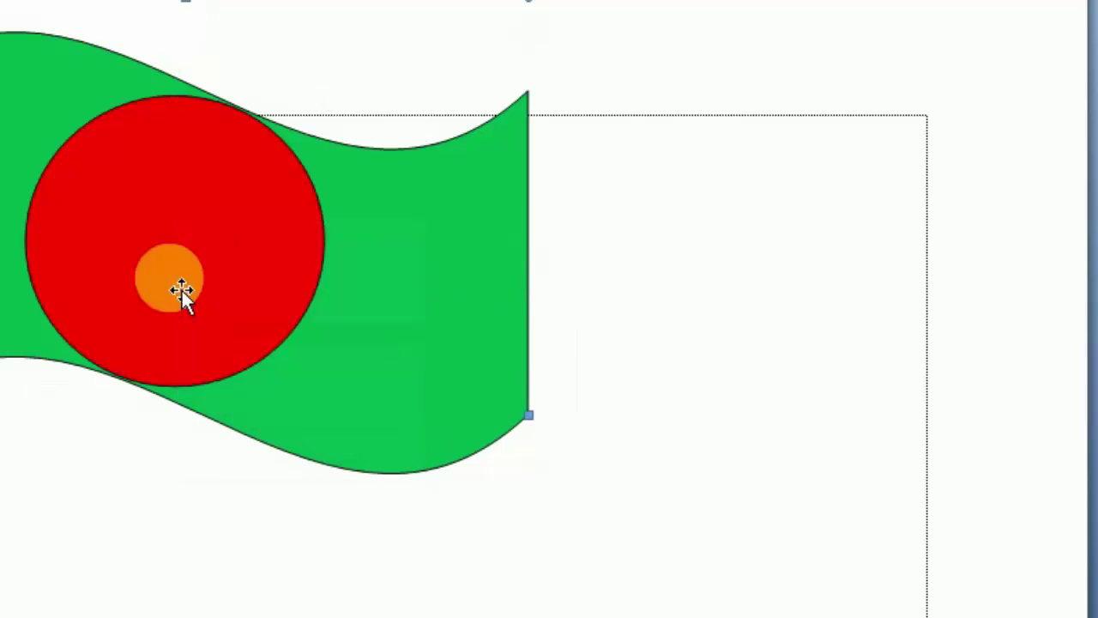
pyautogui.click(190, 227)
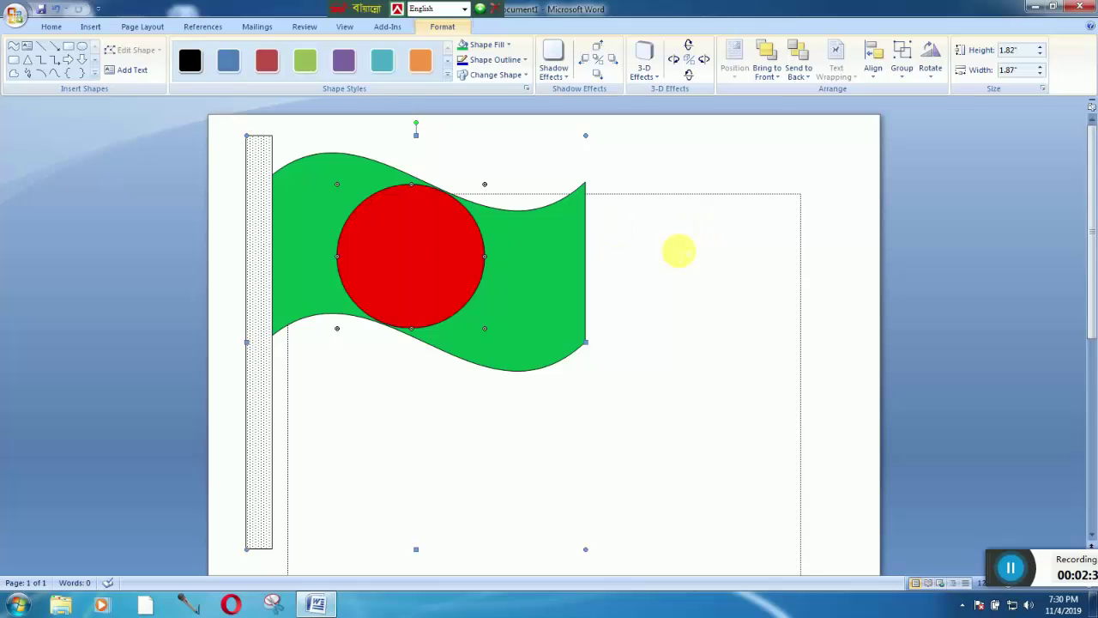
# Step: Draw a rounded terminator label above the flag reading 'Bangladesh Flags'
pyautogui.click(89, 26)
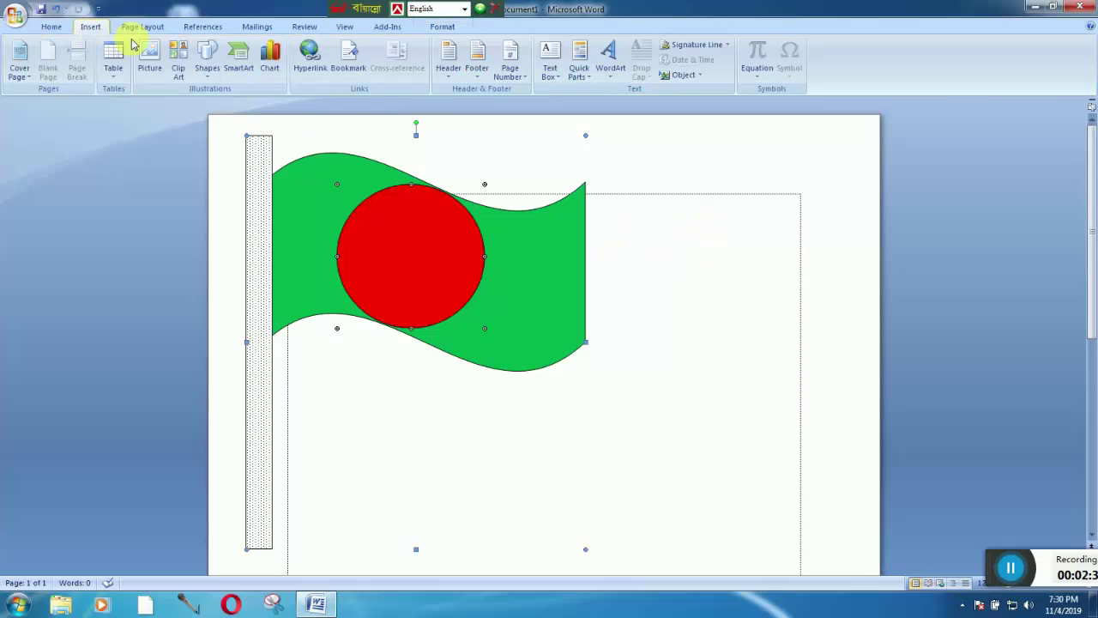
pyautogui.click(207, 53)
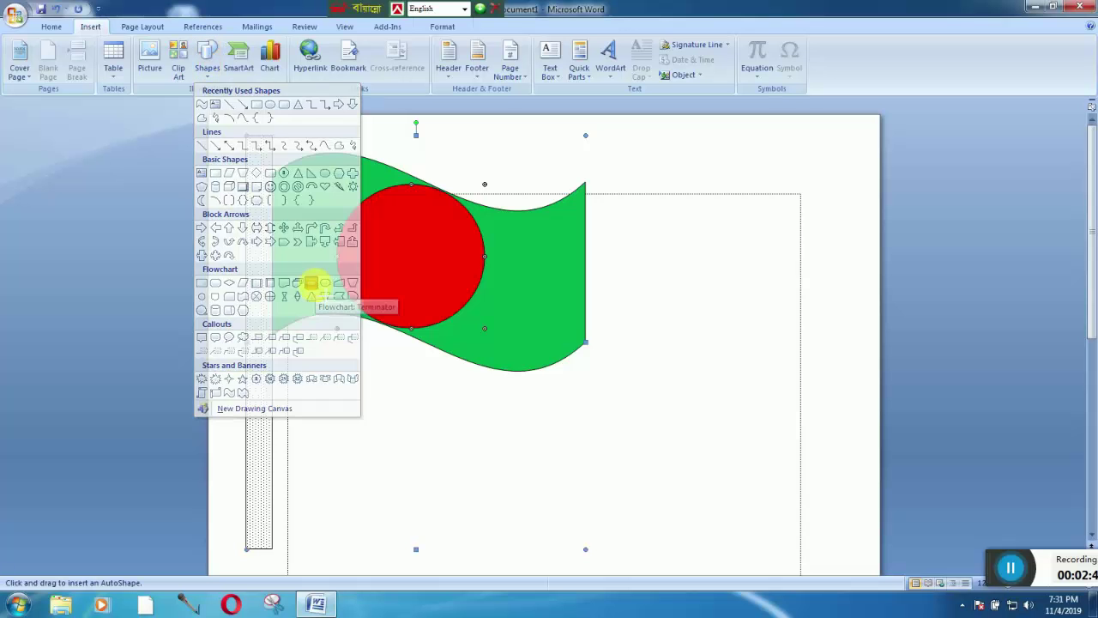
pyautogui.click(311, 283)
pyautogui.moveTo(592, 207); pyautogui.dragTo(795, 249)
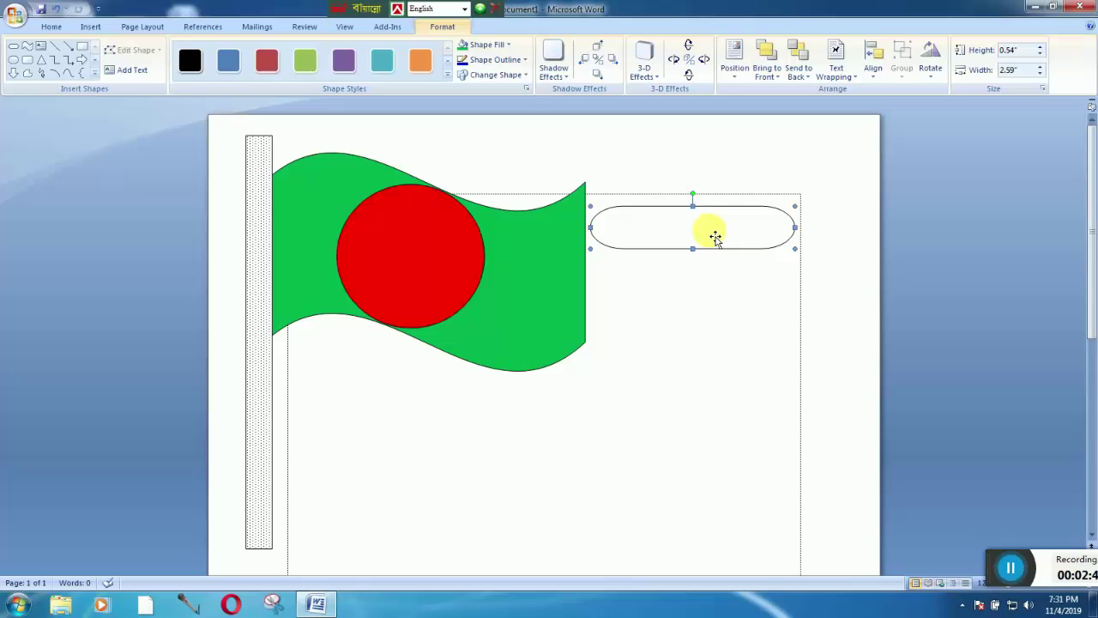
pyautogui.moveTo(714, 230); pyautogui.dragTo(709, 180)
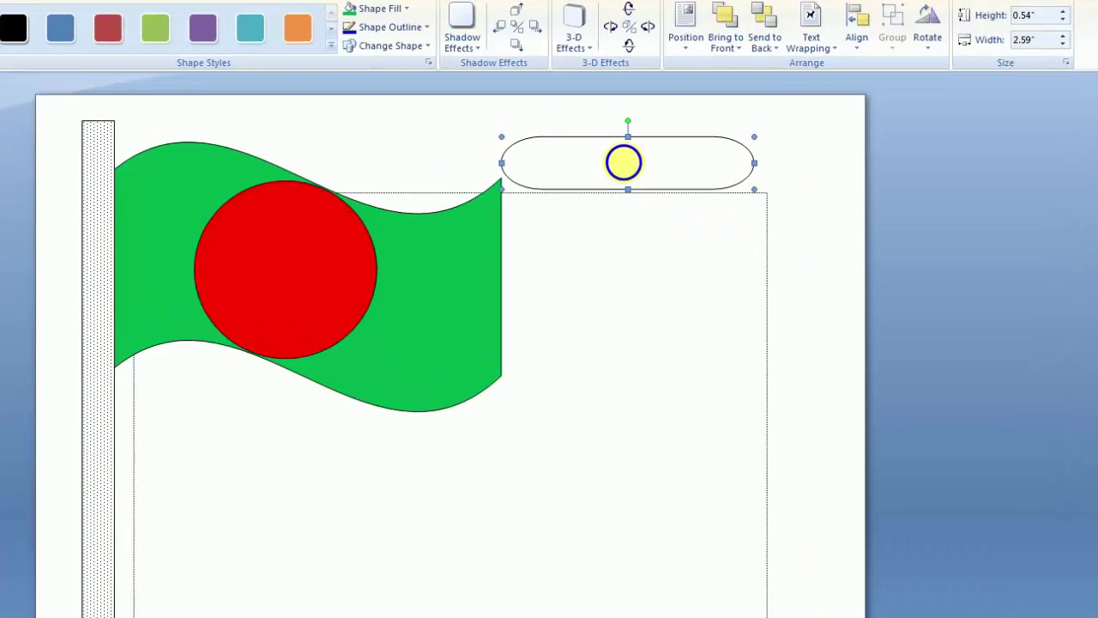
pyautogui.rightClick(685, 169)
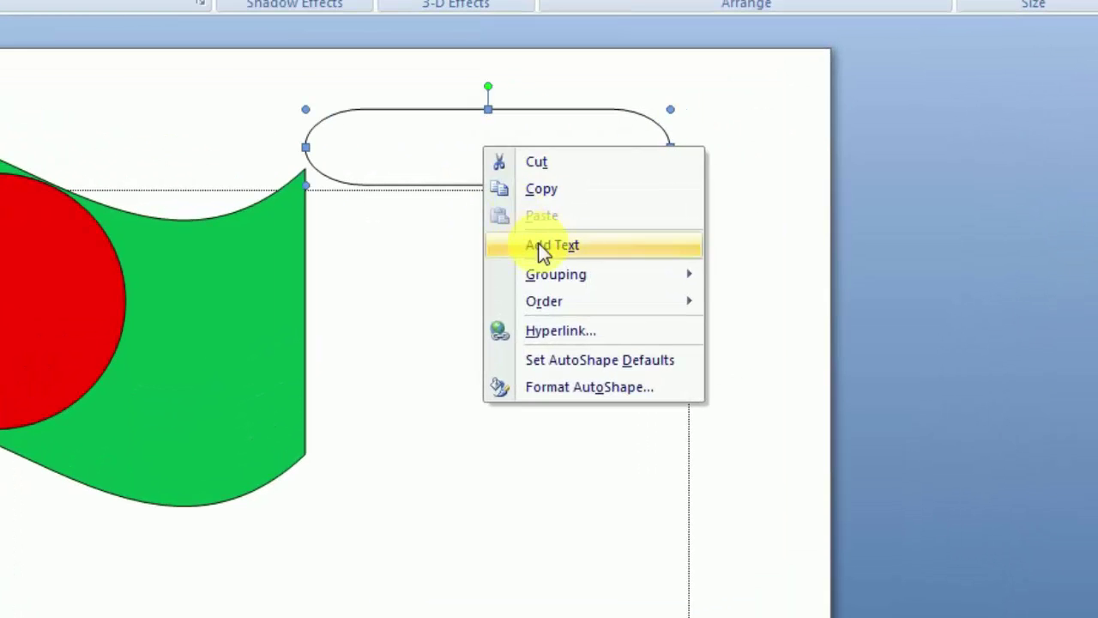
pyautogui.click(571, 251)
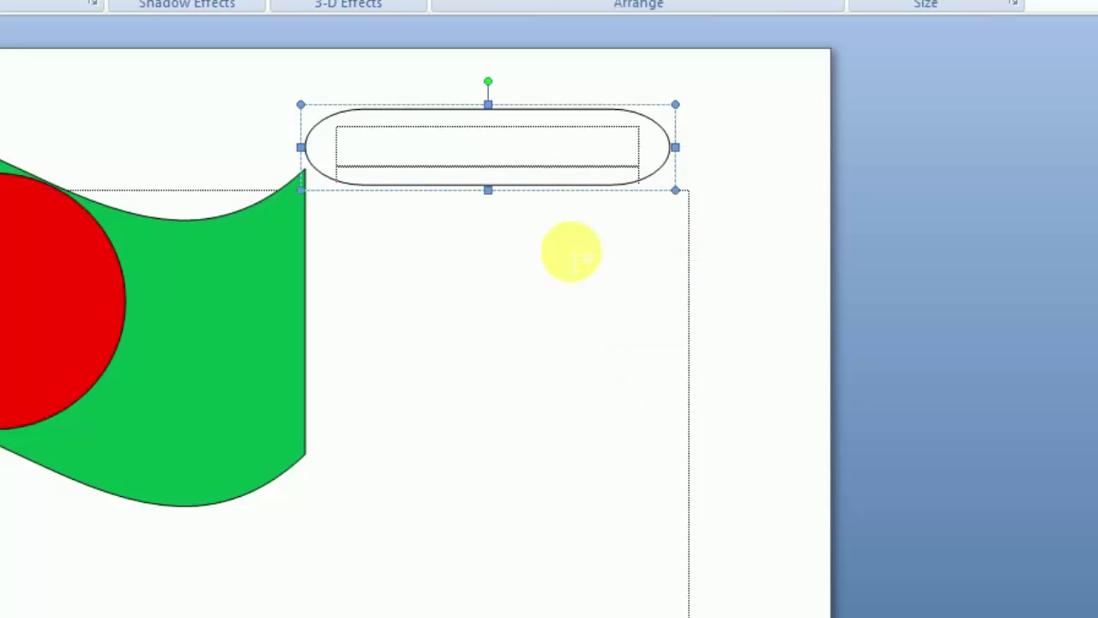
pyautogui.write('Bangladesh Flags')
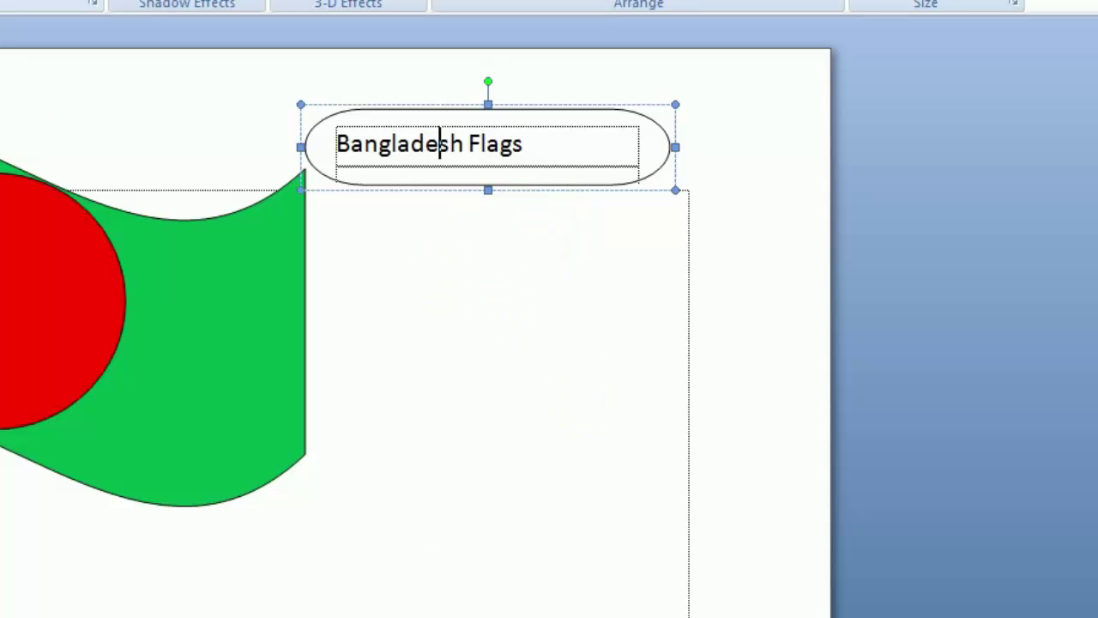
# Step: Draw a heart shape below the Bangladesh Flags label
pyautogui.click(244, 73)
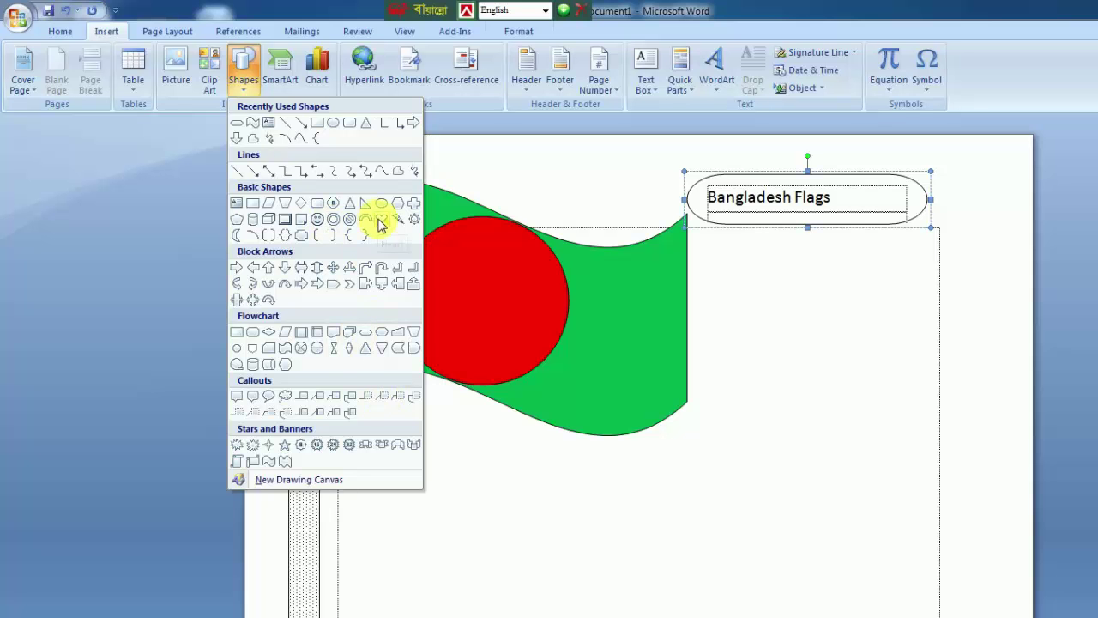
pyautogui.click(380, 221)
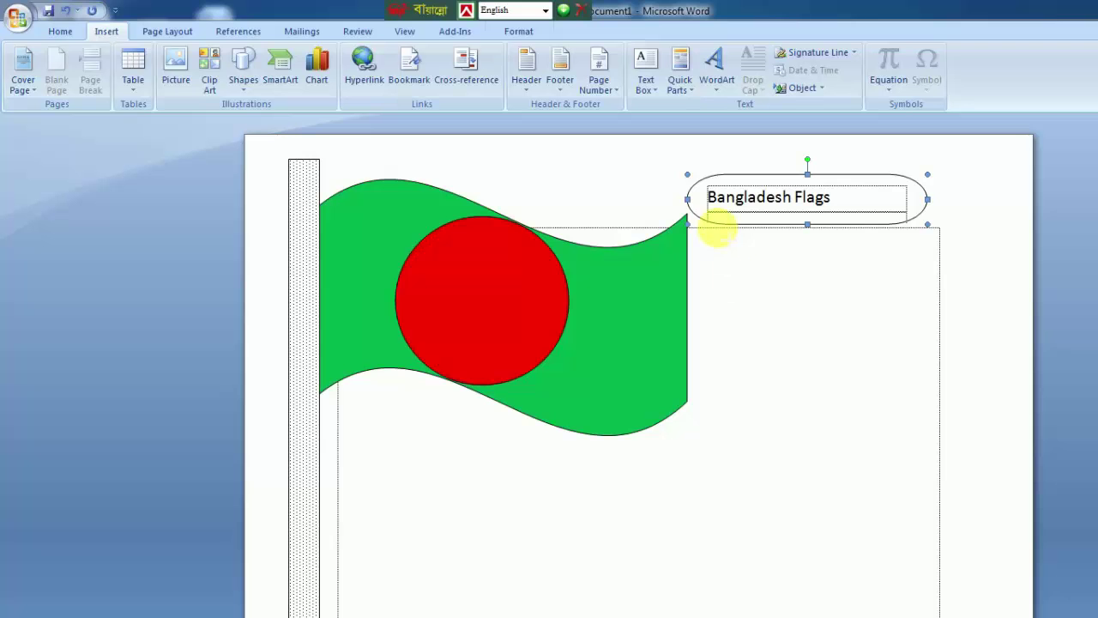
pyautogui.moveTo(714, 228); pyautogui.dragTo(928, 435)
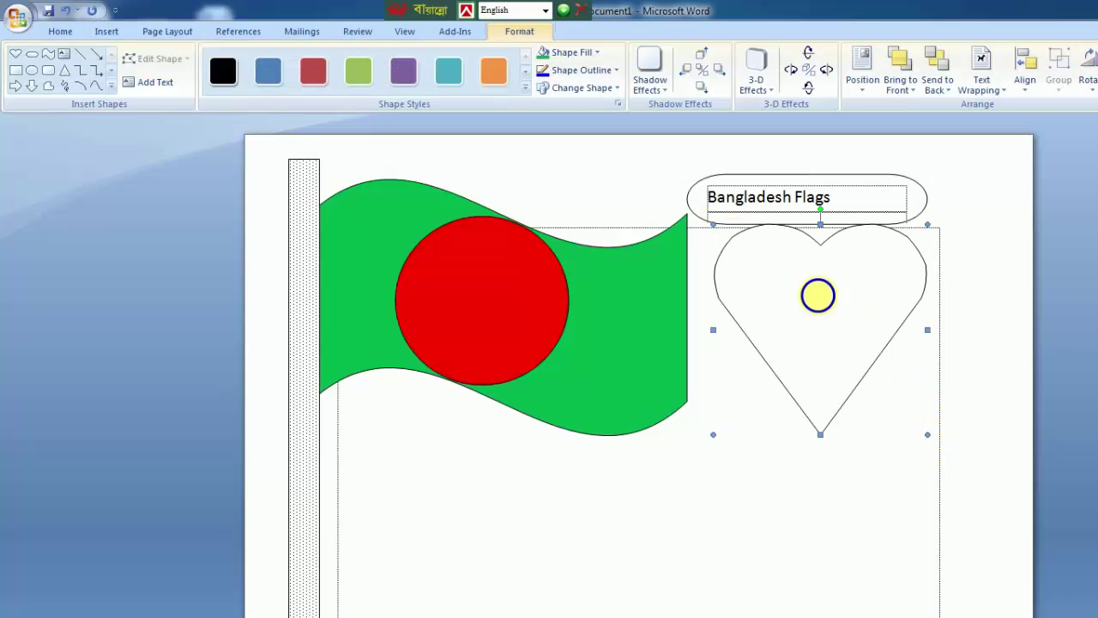
# Step: Add the text 'We Love Bangladesh' inside the heart
pyautogui.rightClick(818, 295)
pyautogui.click(867, 360)
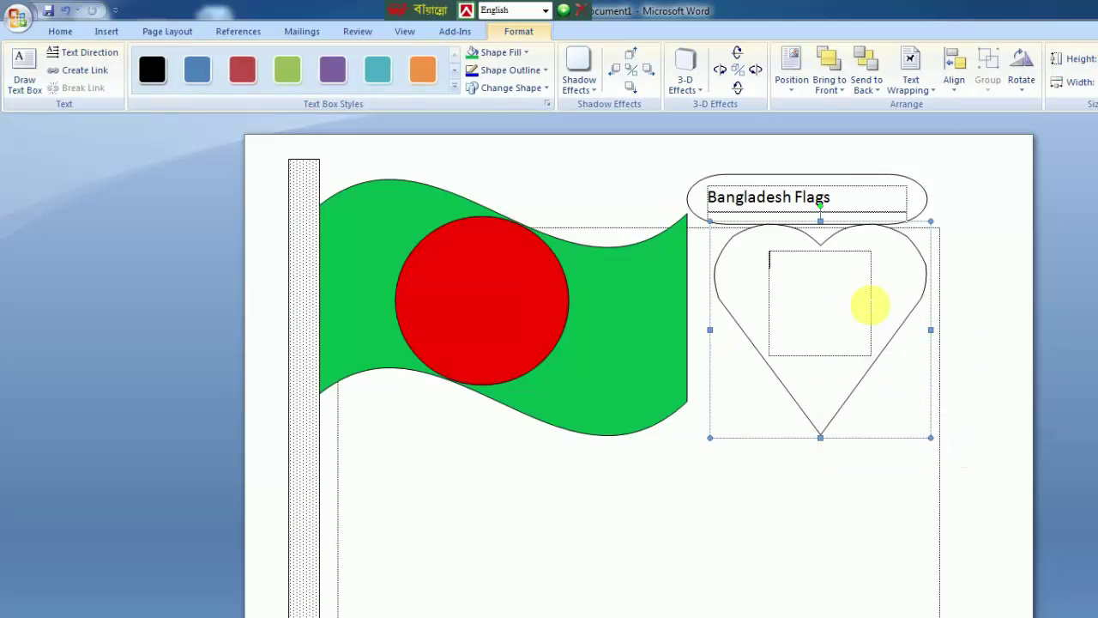
pyautogui.write('We Love Bangladesh')
# Step: Centre the heart's text and the Bangladesh Flags title with Ctrl+E
pyautogui.moveTo(845, 290); pyautogui.dragTo(759, 262)
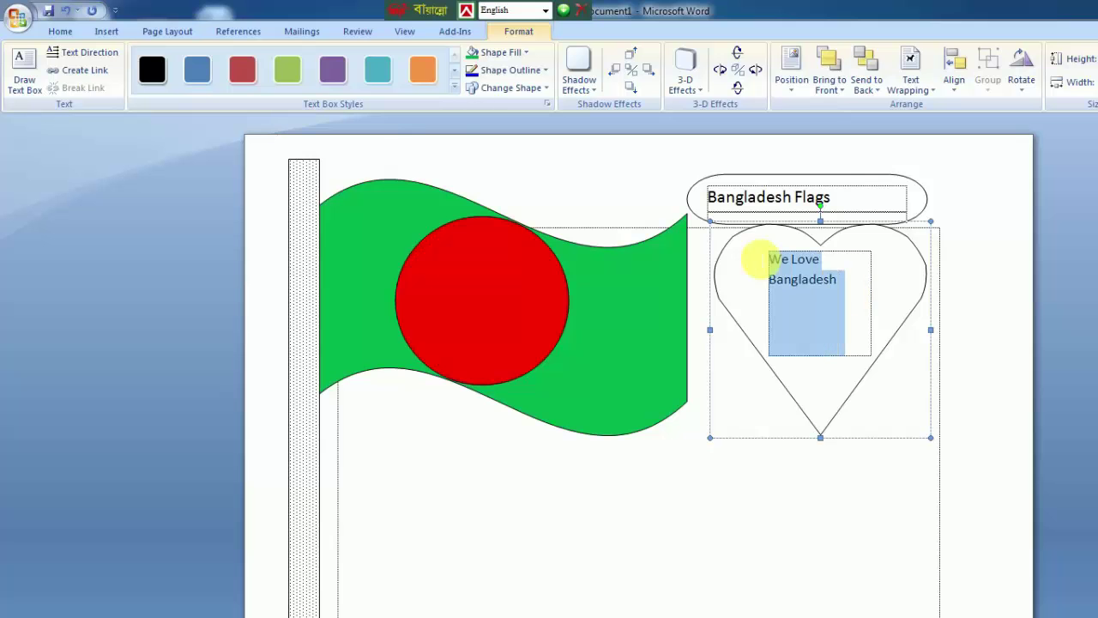
pyautogui.hotkey('ctrl', 'e')
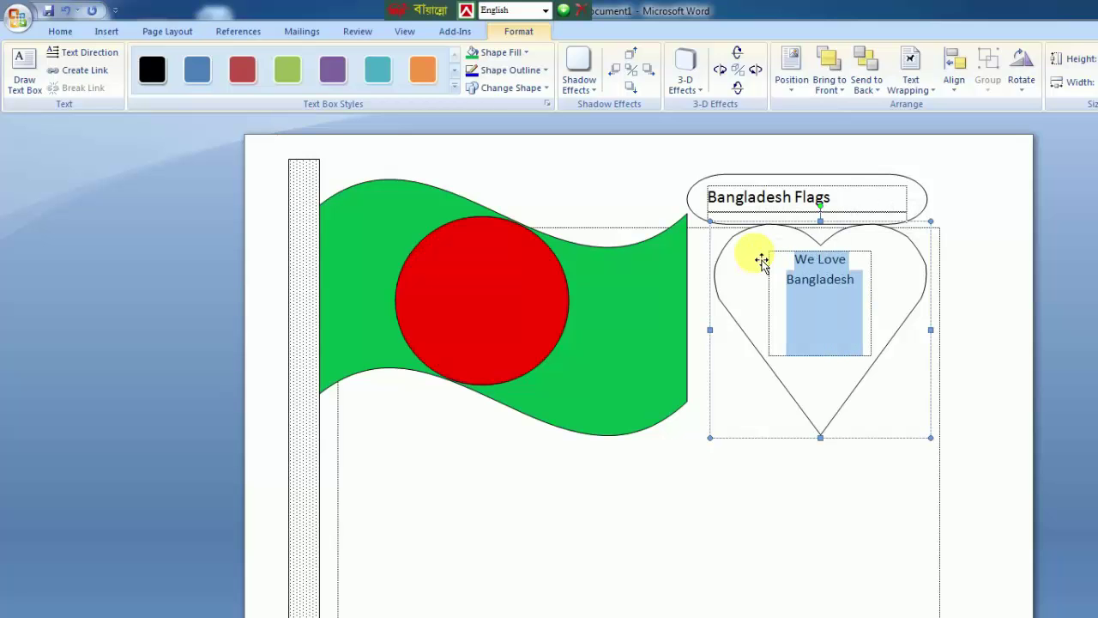
pyautogui.click(806, 198)
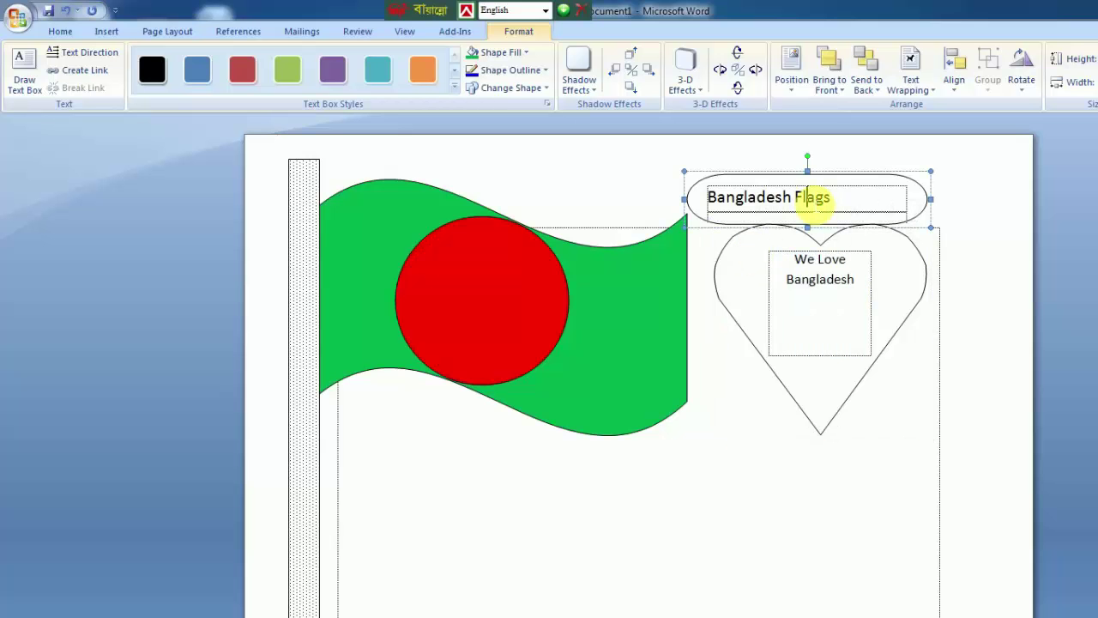
pyautogui.hotkey('ctrl', 'e')
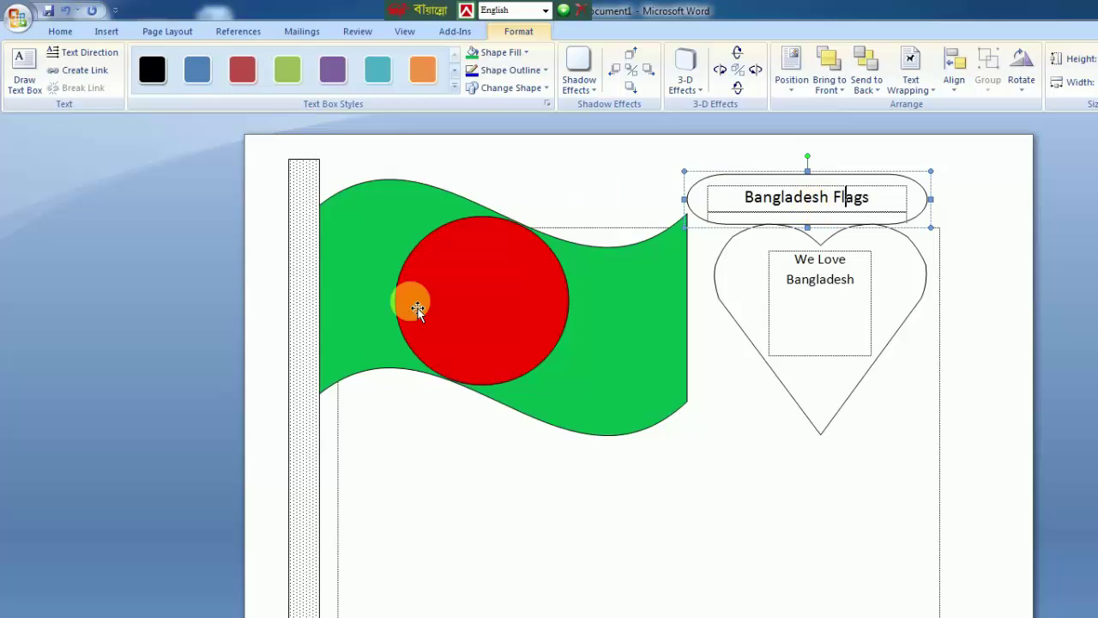
pyautogui.click(802, 279)
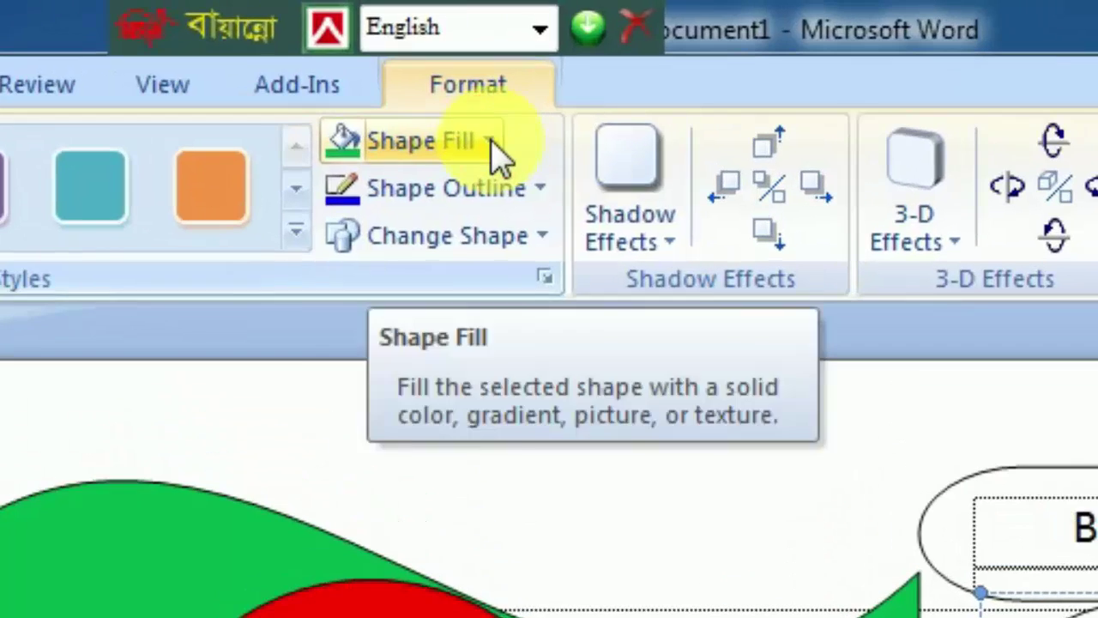
# Step: Set up a two-colour red and green gradient fill for the heart
pyautogui.click(504, 115)
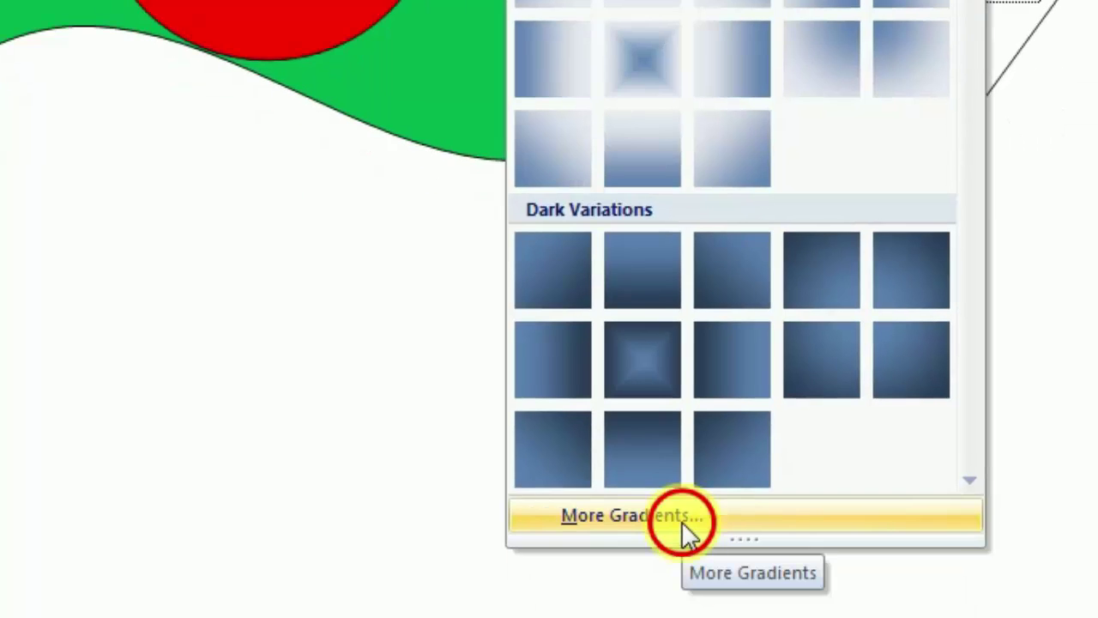
pyautogui.click(681, 518)
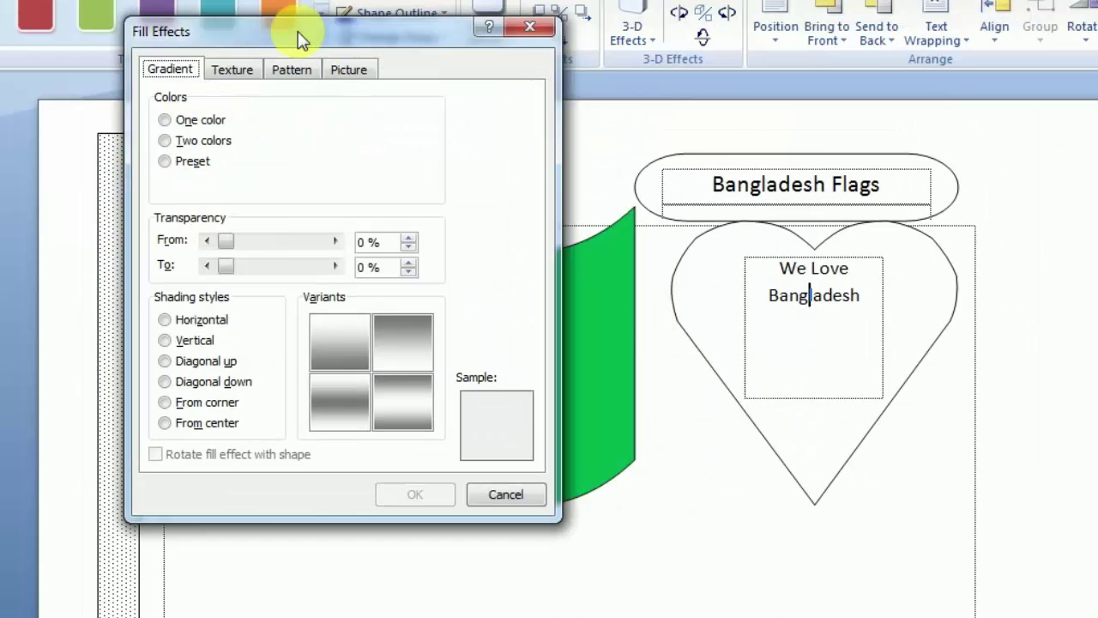
pyautogui.click(196, 143)
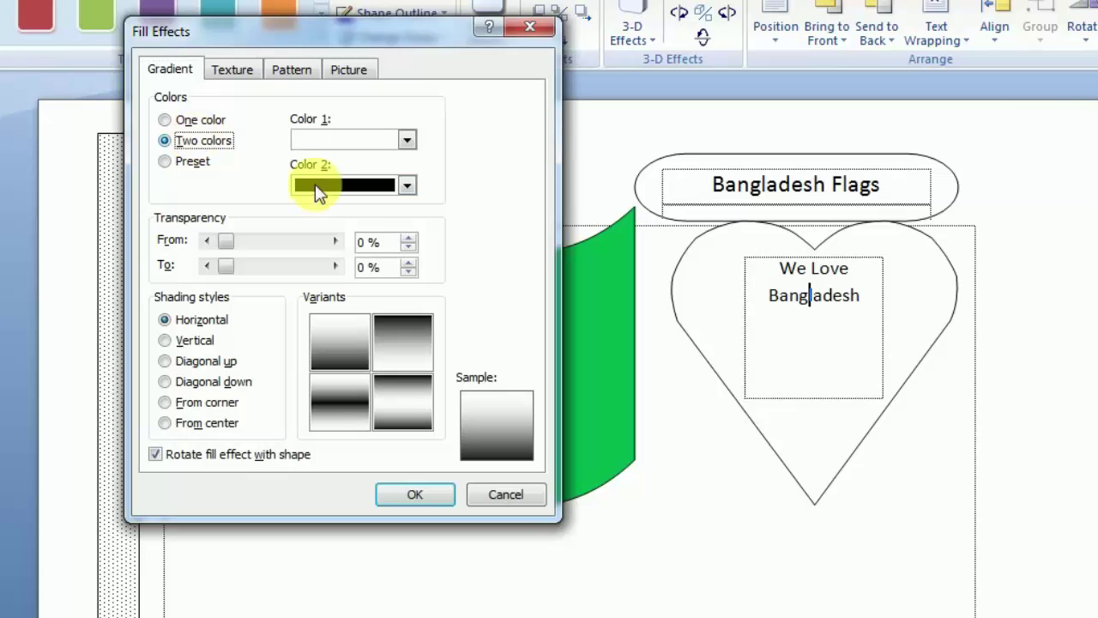
pyautogui.click(333, 141)
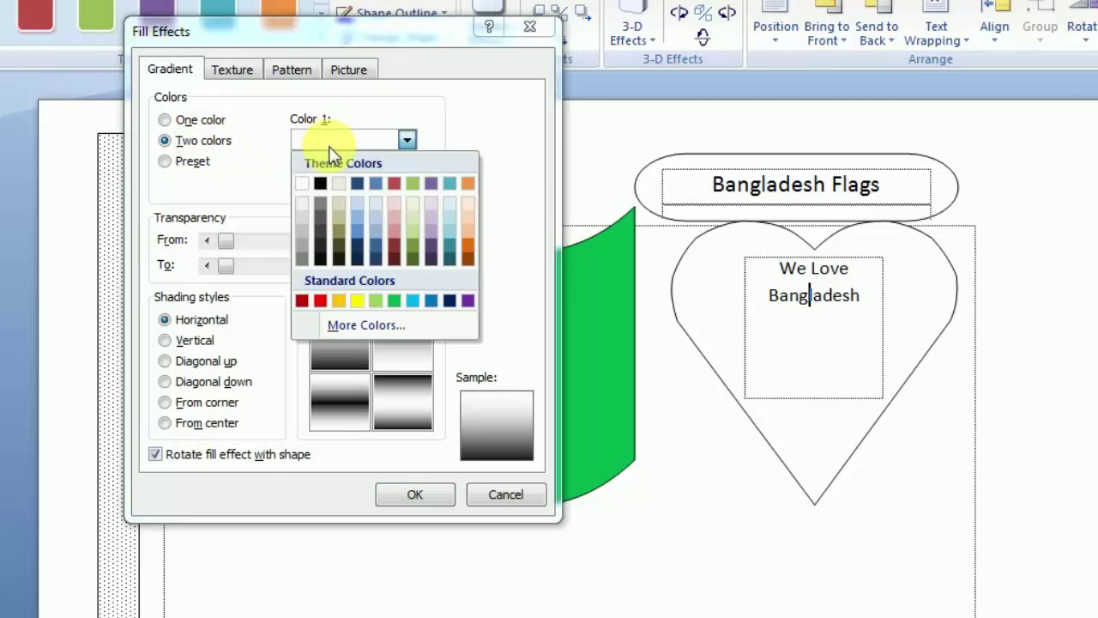
pyautogui.click(323, 299)
pyautogui.click(375, 191)
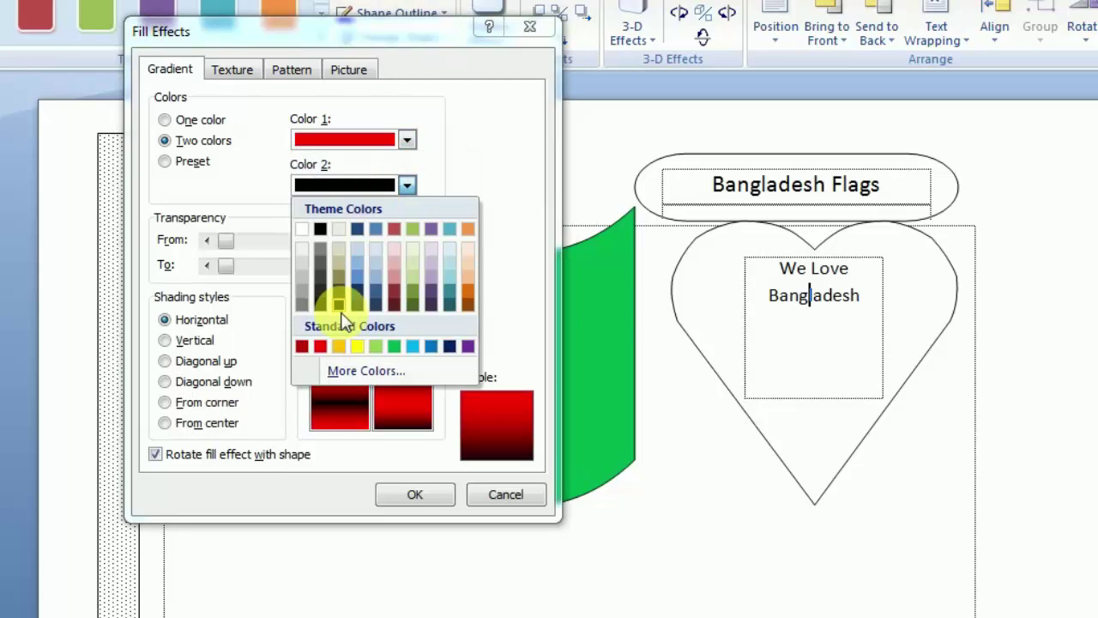
pyautogui.click(391, 346)
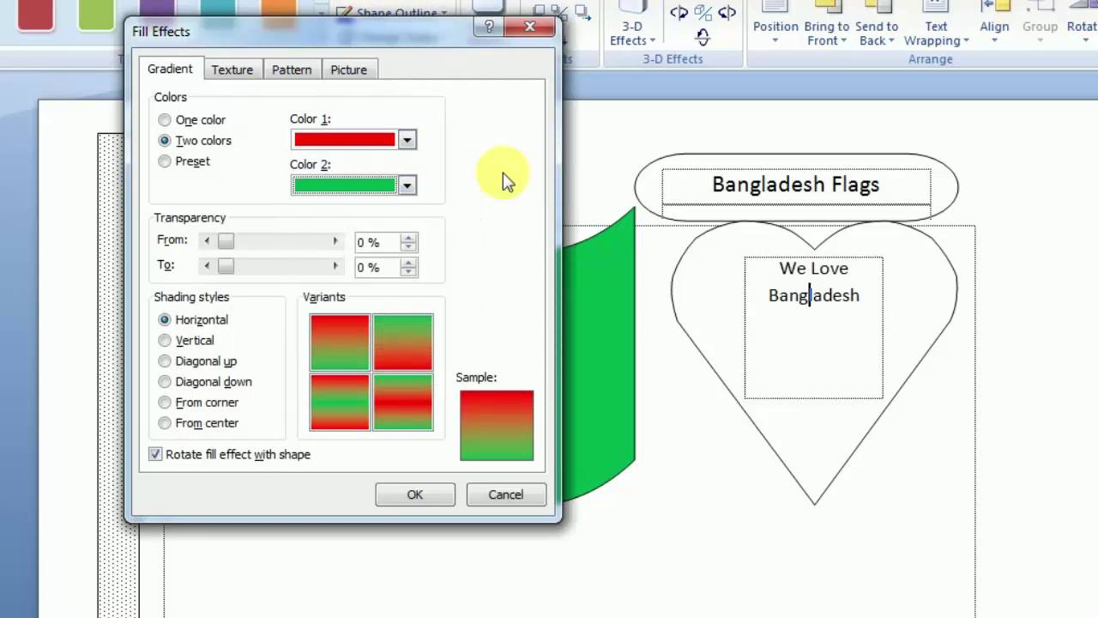
# Step: Choose From corner shading and apply the gradient to the heart
pyautogui.click(175, 343)
pyautogui.click(183, 361)
pyautogui.click(192, 384)
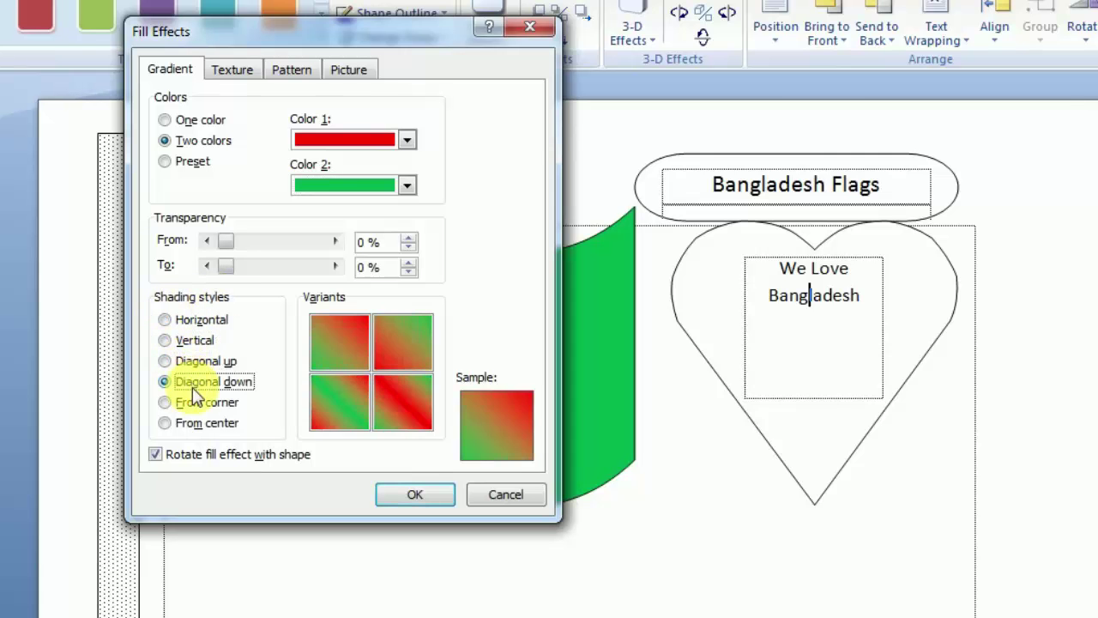
pyautogui.click(208, 406)
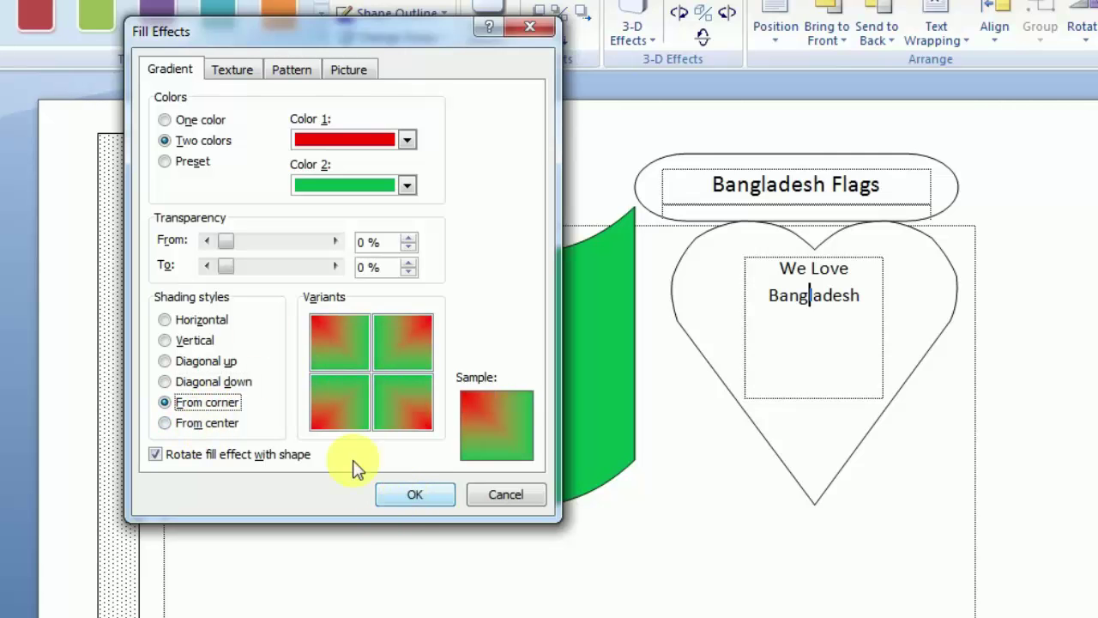
pyautogui.click(384, 500)
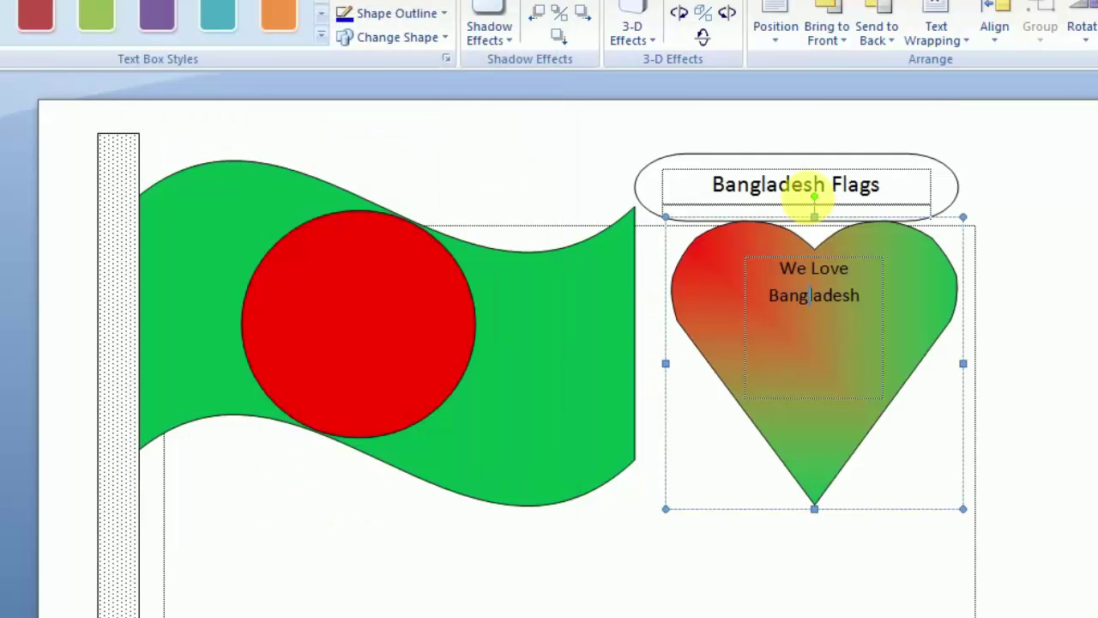
pyautogui.click(760, 191)
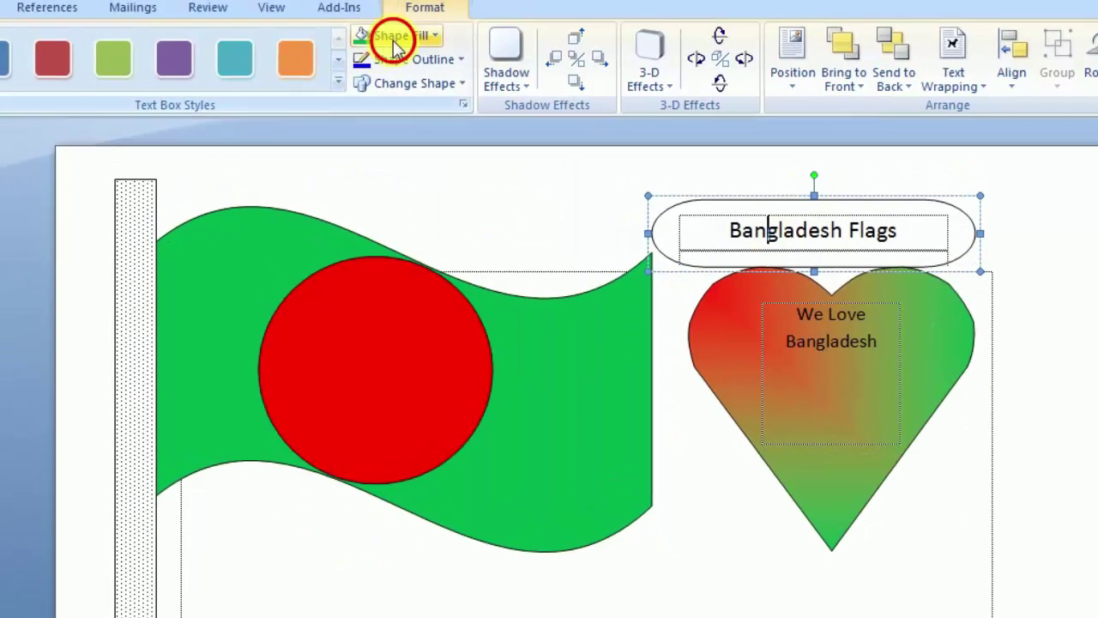
# Step: Fill the Bangladesh Flags label with a two-colour red-to-green Horizontal gradient
pyautogui.click(390, 3)
pyautogui.moveTo(420, 356)
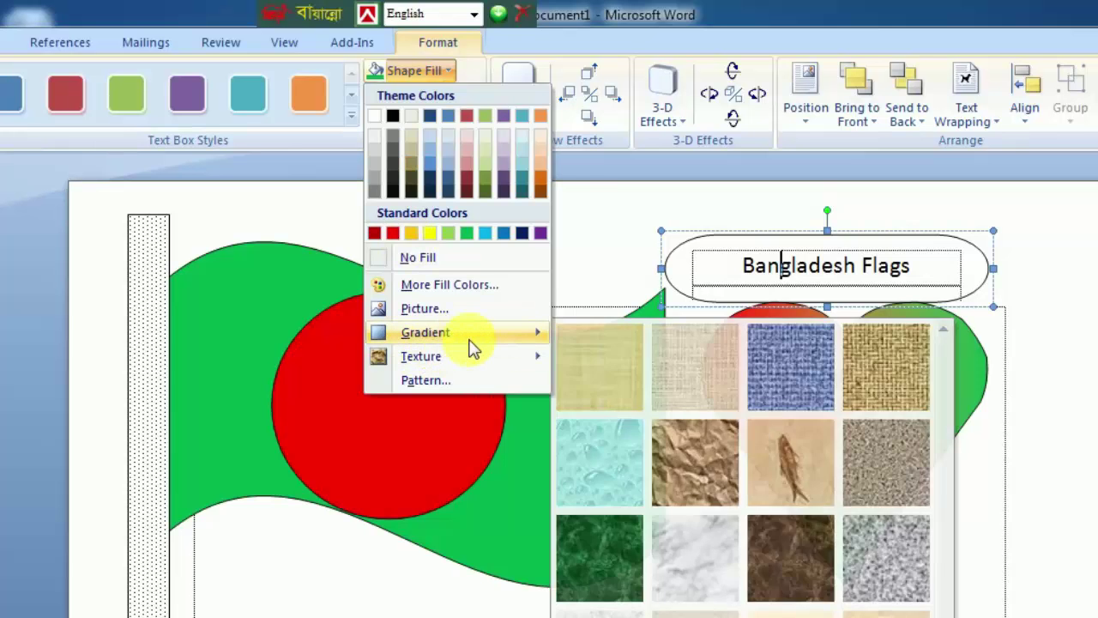
pyautogui.moveTo(425, 332)
pyautogui.click(600, 611)
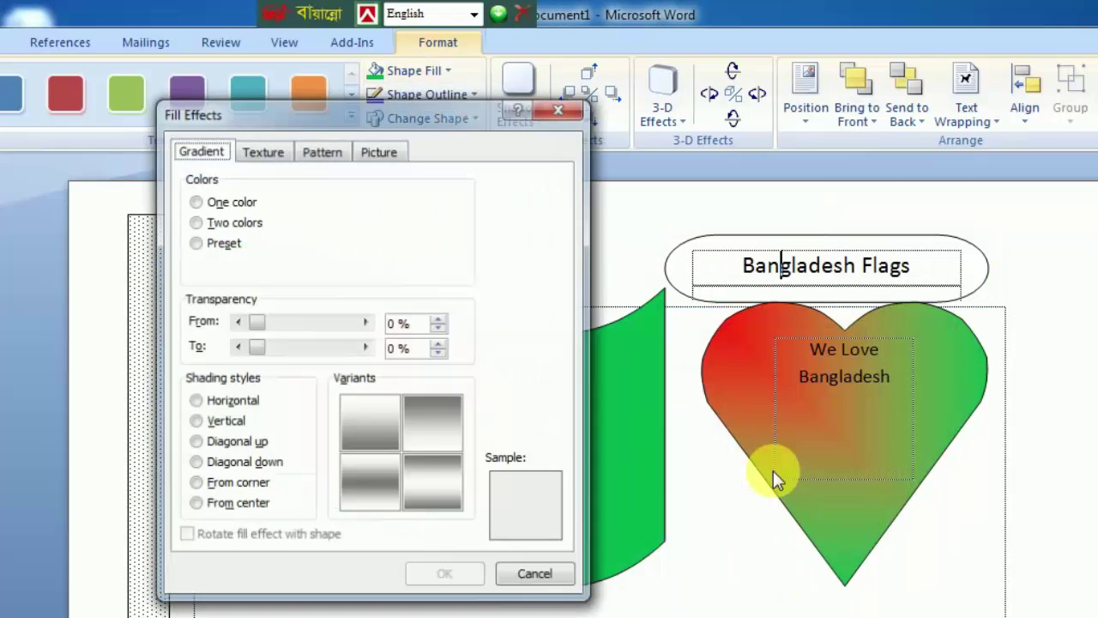
pyautogui.click(216, 223)
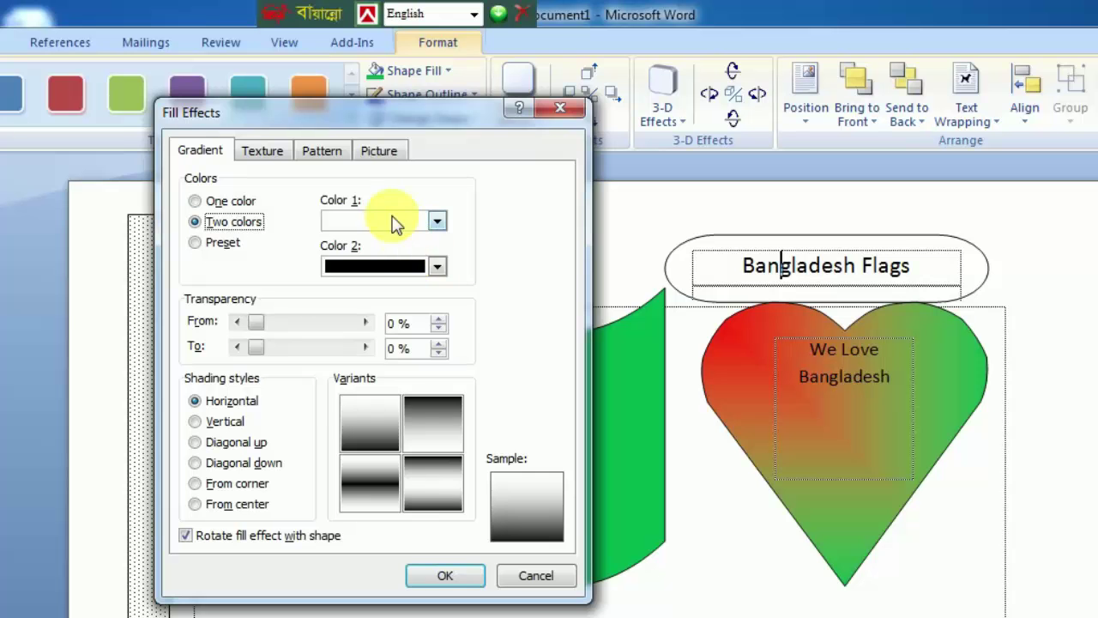
pyautogui.click(410, 220)
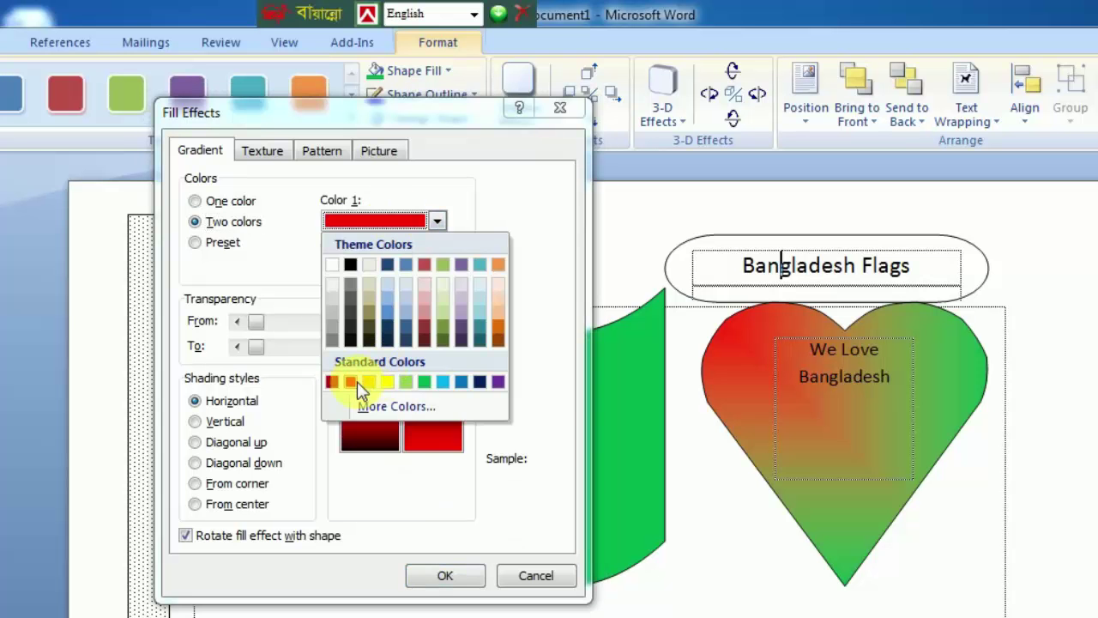
pyautogui.click(351, 381)
pyautogui.click(405, 265)
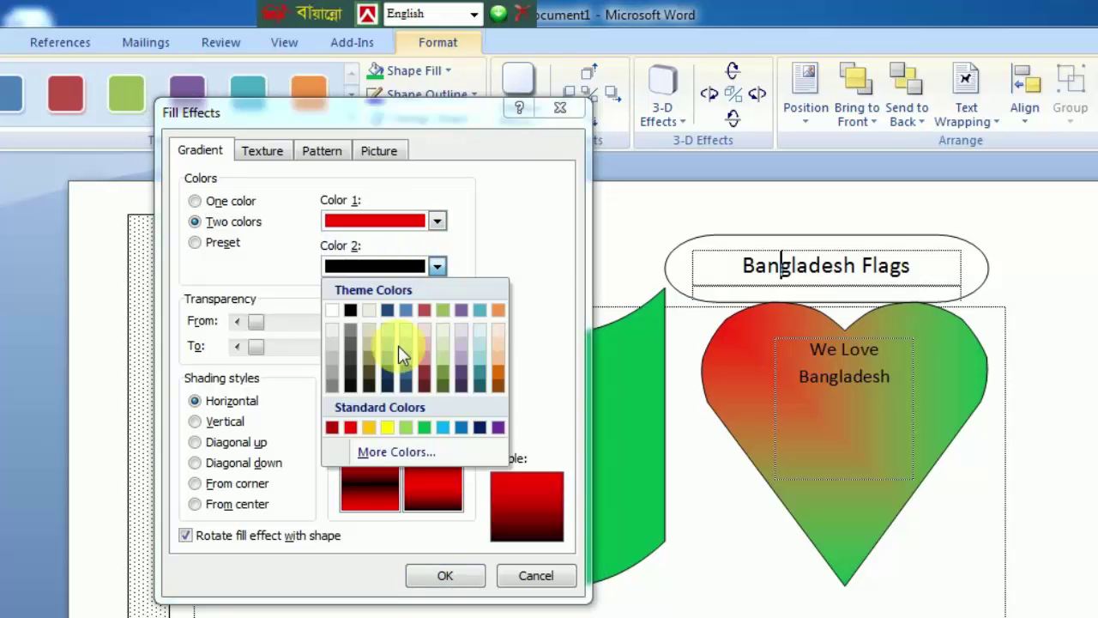
pyautogui.click(424, 428)
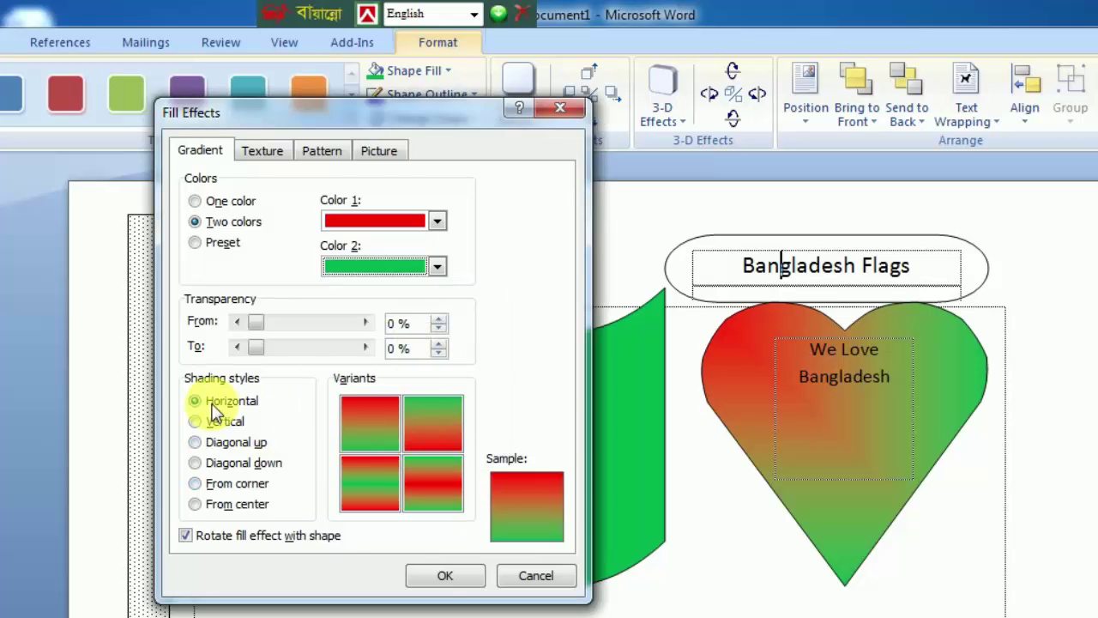
pyautogui.click(453, 501)
pyautogui.click(442, 573)
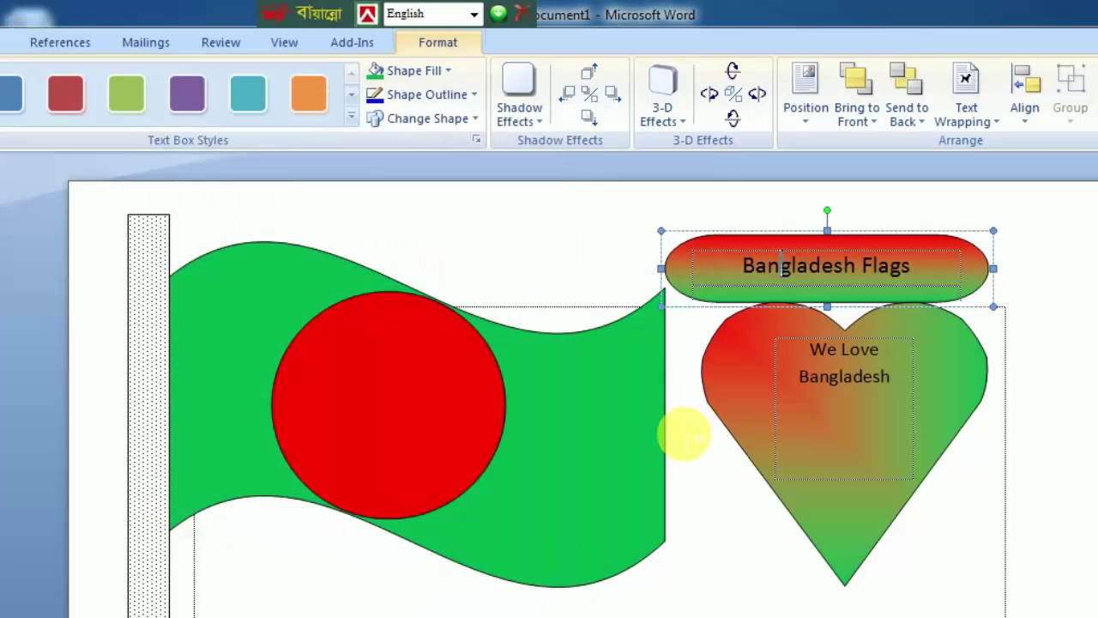
pyautogui.click(909, 382)
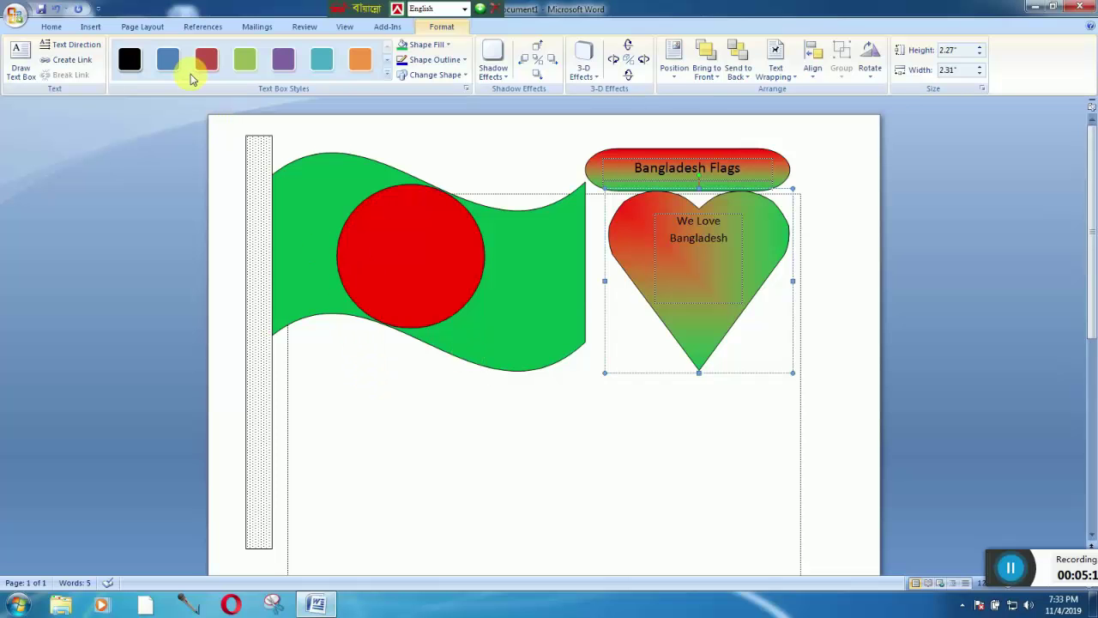
# Step: Draw a Cube from Basic Shapes below the flag and heart
pyautogui.click(92, 26)
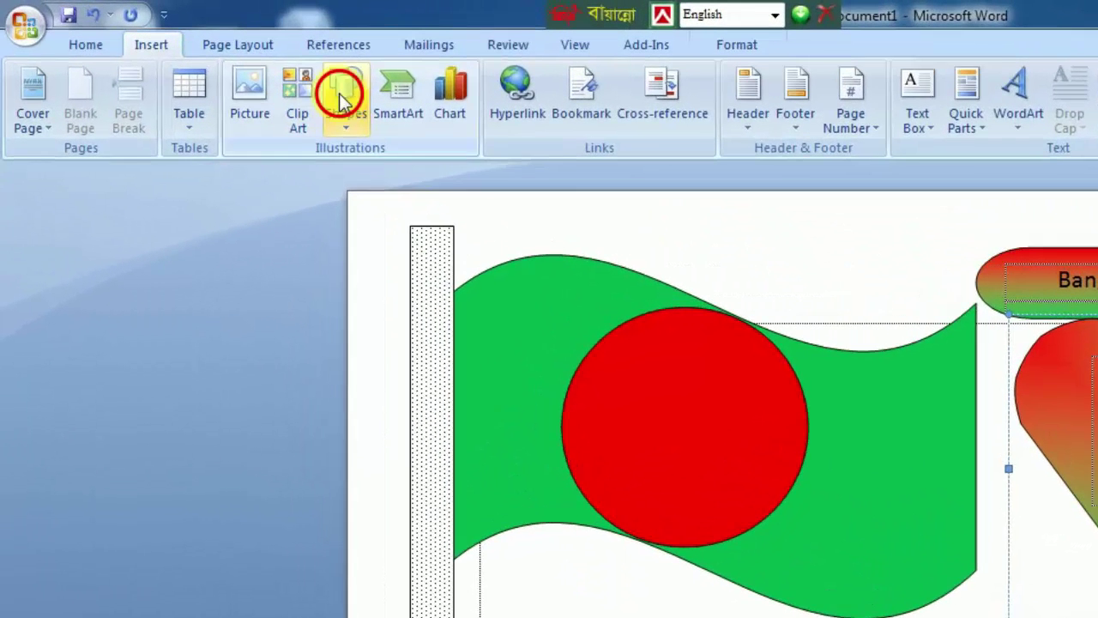
pyautogui.click(203, 55)
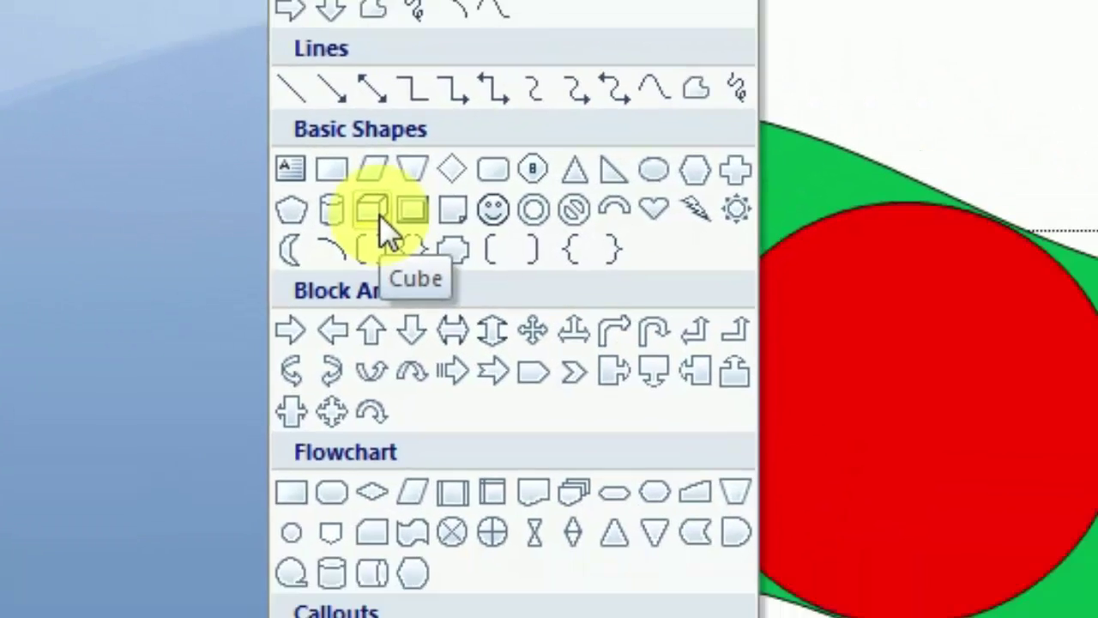
pyautogui.click(425, 225)
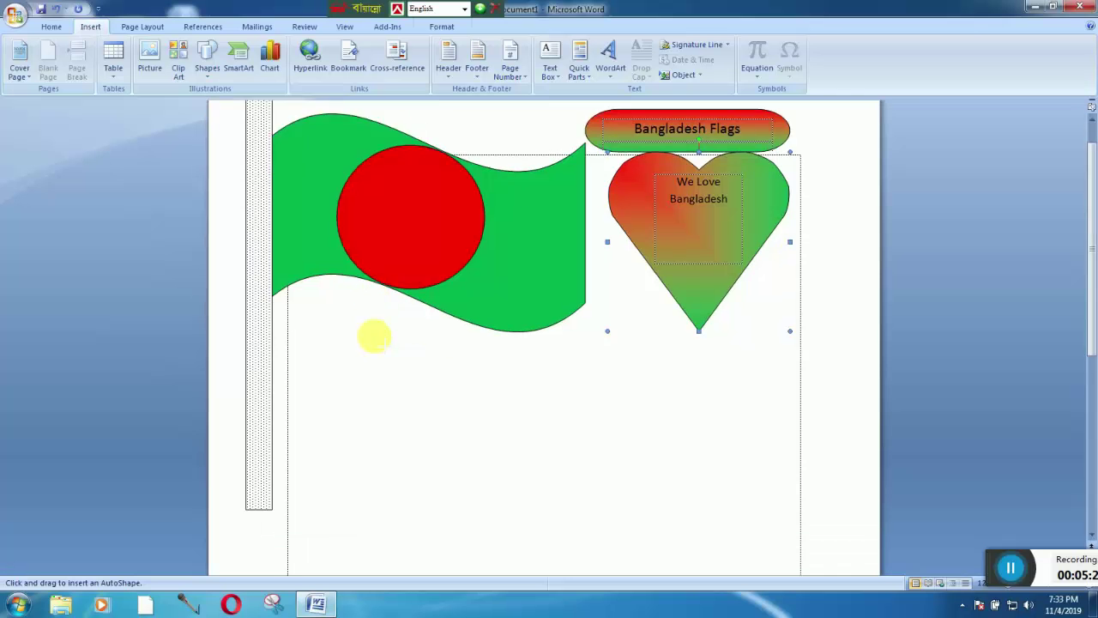
pyautogui.scroll(-2, 374, 337)
pyautogui.scroll(-1, 374, 336)
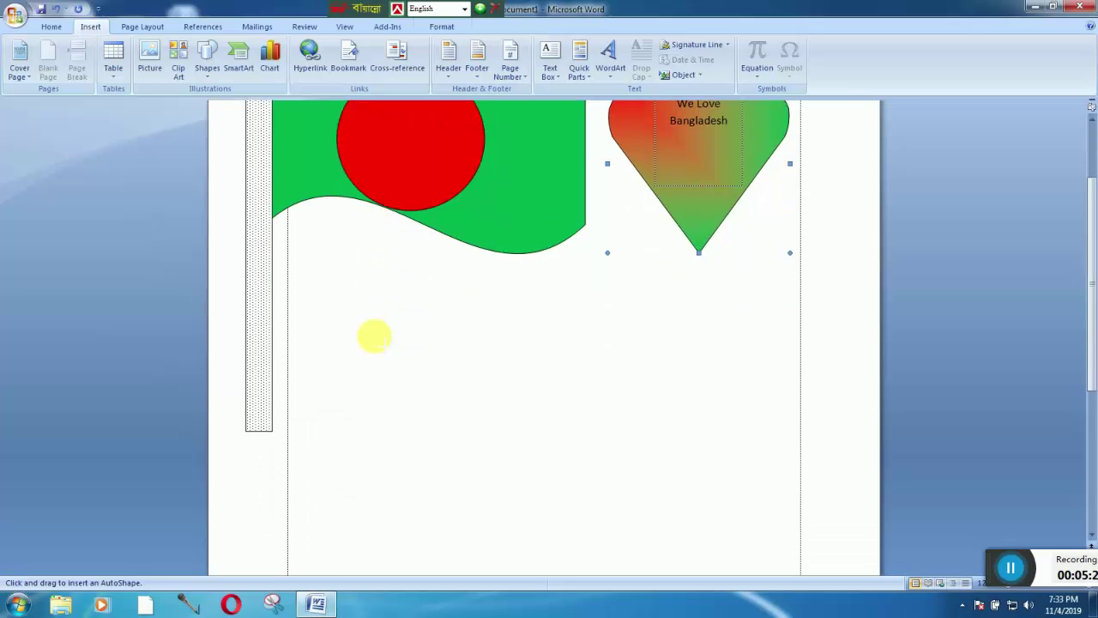
pyautogui.scroll(-2, 374, 337)
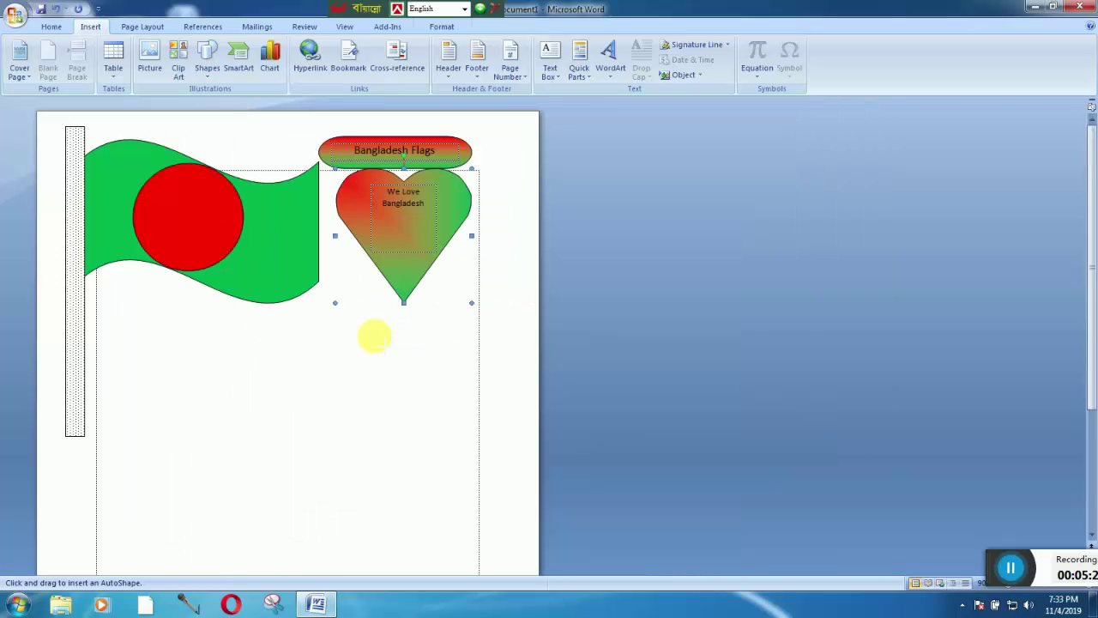
pyautogui.scroll(1, 374, 336)
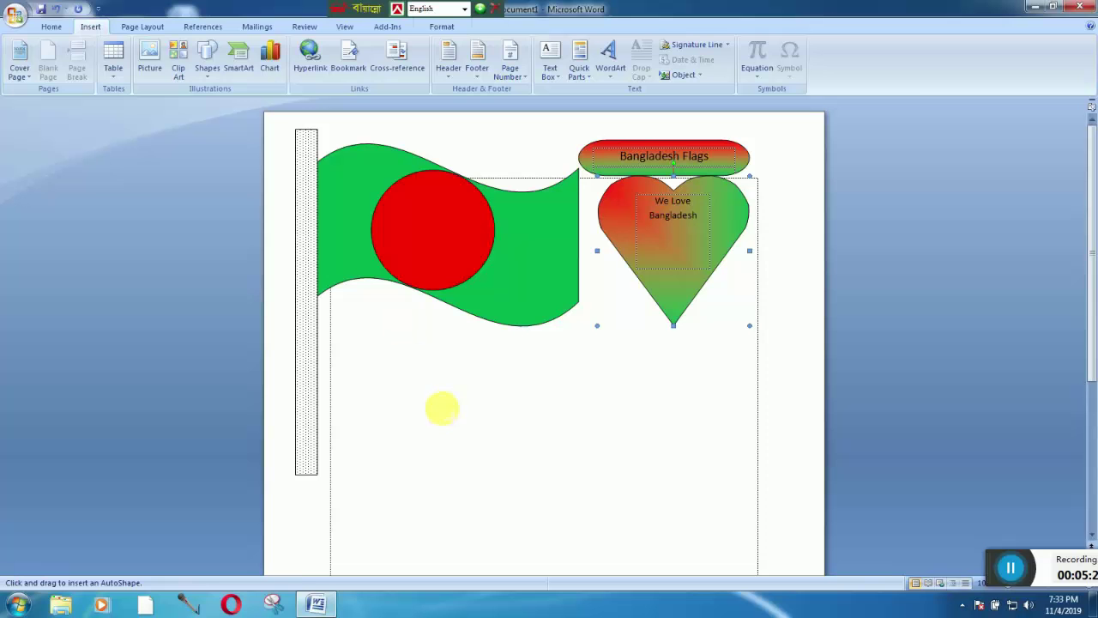
pyautogui.moveTo(654, 542); pyautogui.dragTo(441, 408)
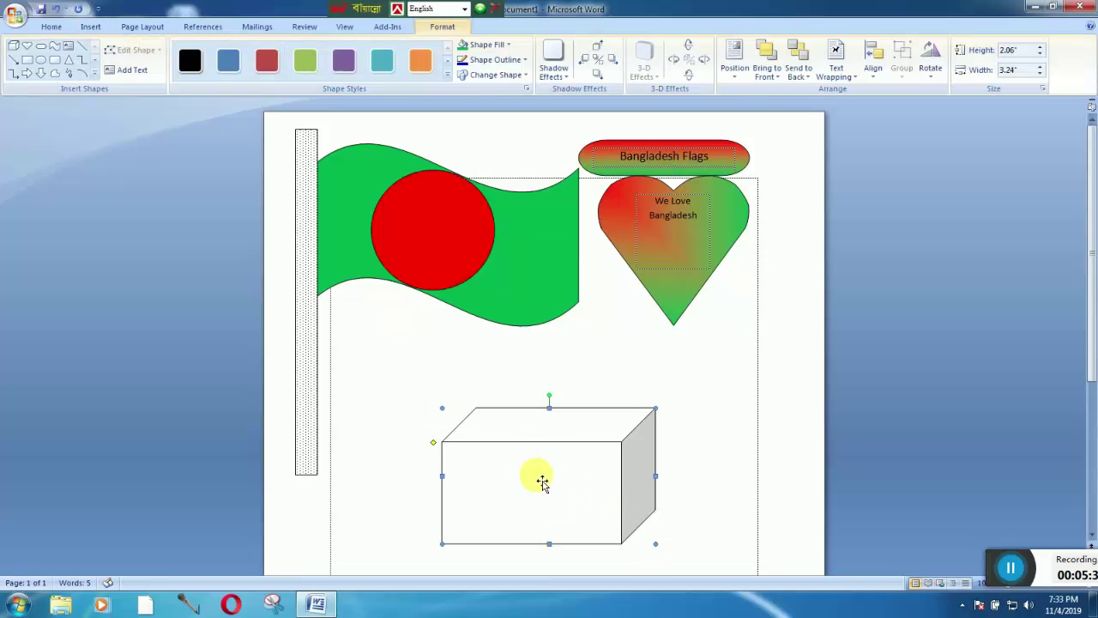
pyautogui.moveTo(544, 465); pyautogui.dragTo(552, 453)
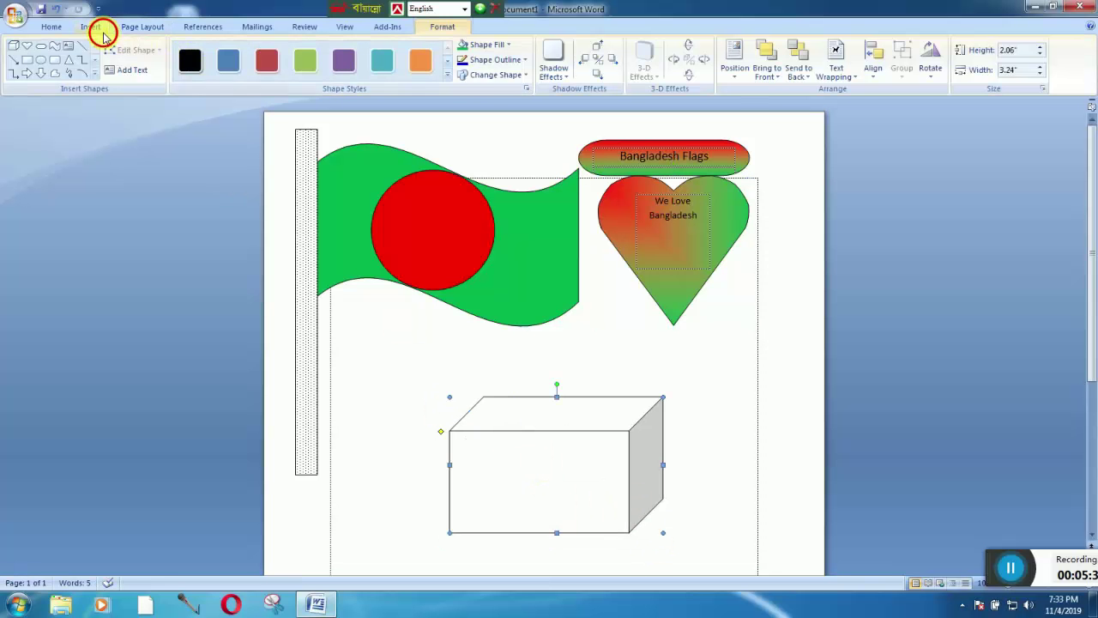
pyautogui.click(90, 27)
pyautogui.click(207, 69)
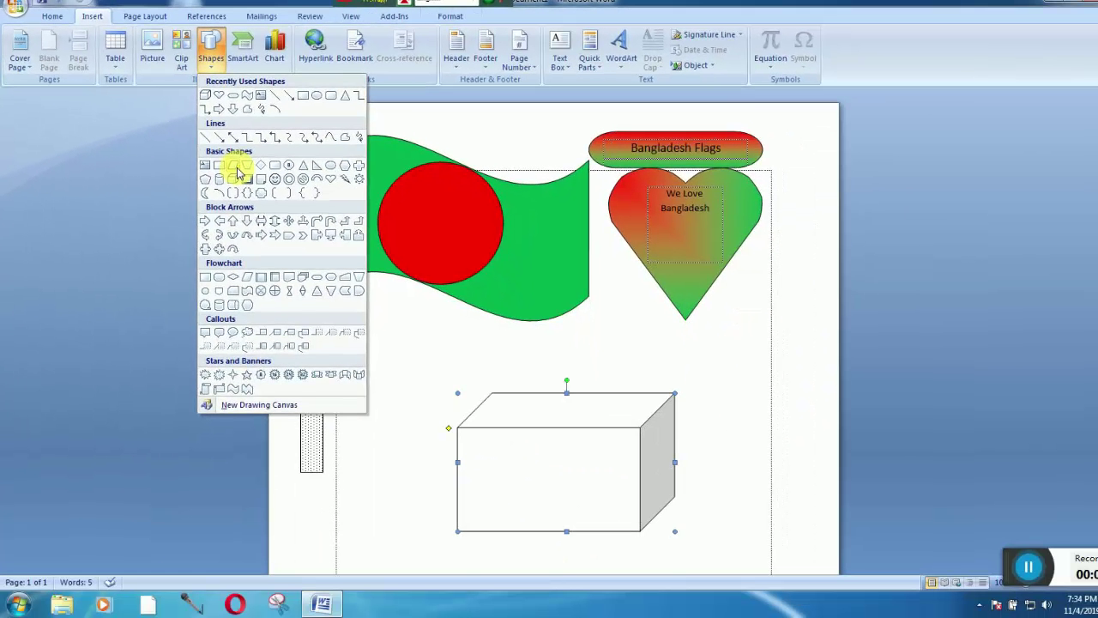
# Step: Draw a parallelogram over the cube and flatten it into a shallow roof
pyautogui.click(237, 168)
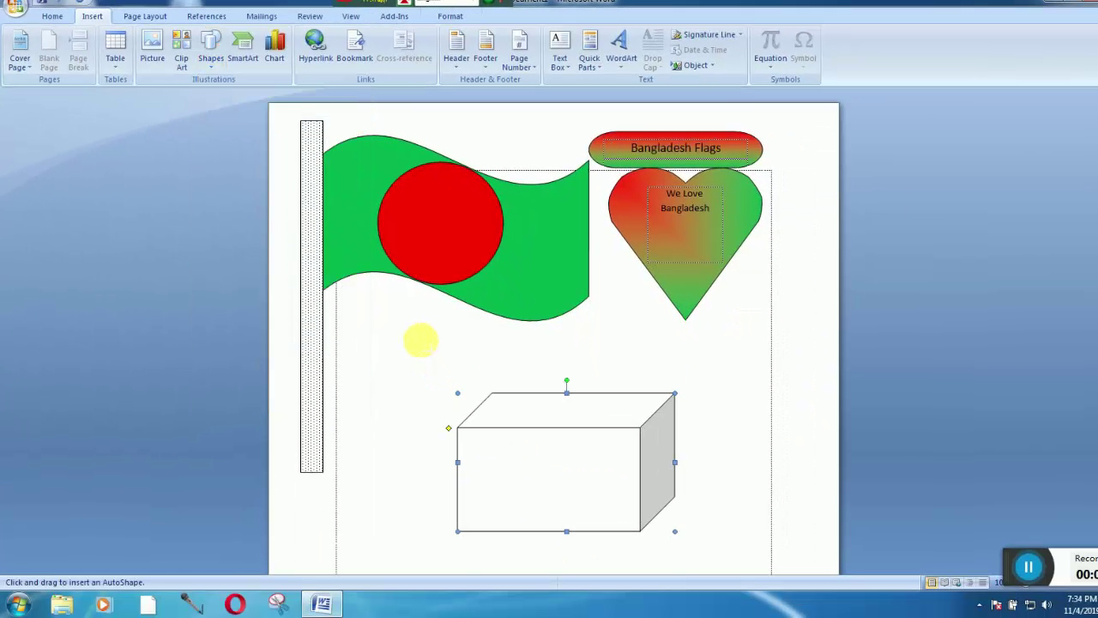
pyautogui.moveTo(419, 333); pyautogui.dragTo(762, 467)
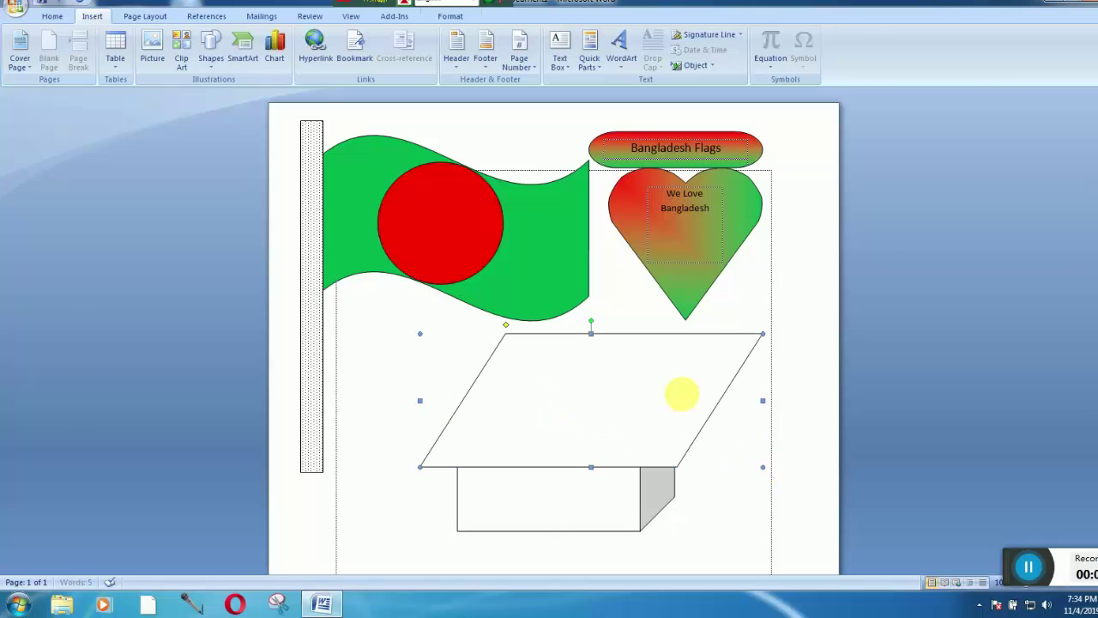
pyautogui.moveTo(590, 333); pyautogui.dragTo(566, 379)
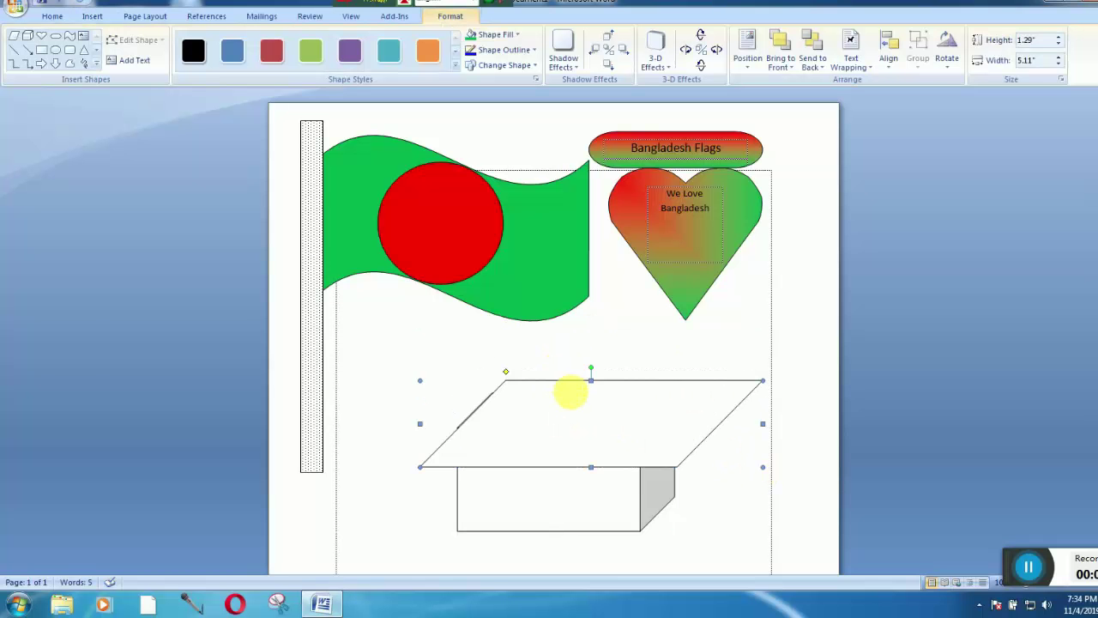
pyautogui.moveTo(596, 431); pyautogui.dragTo(572, 432)
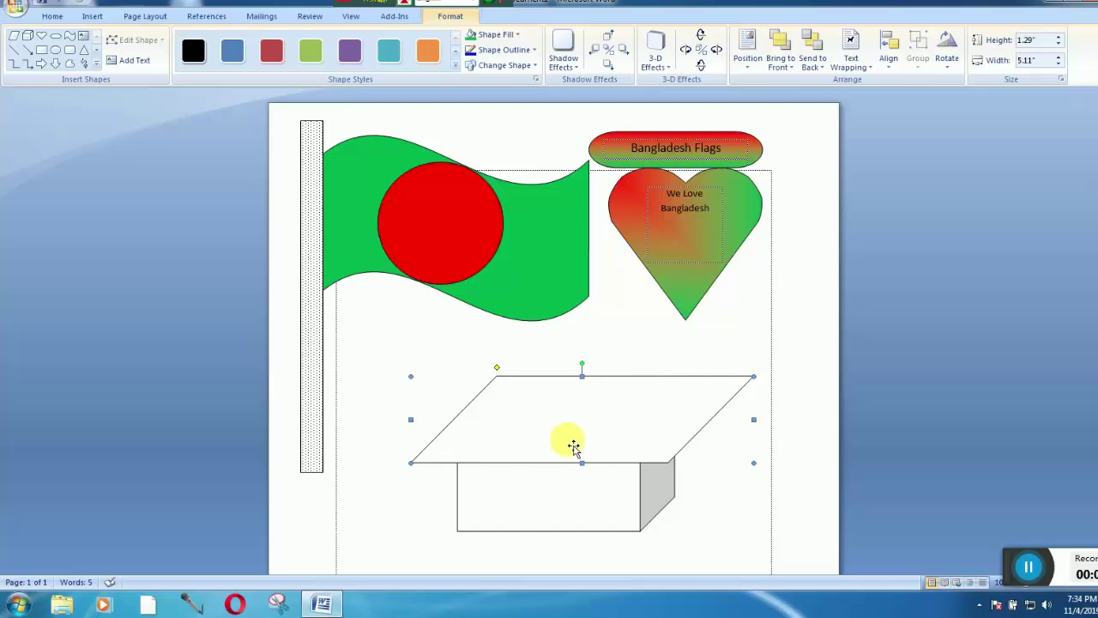
pyautogui.scroll(-1, 573, 435)
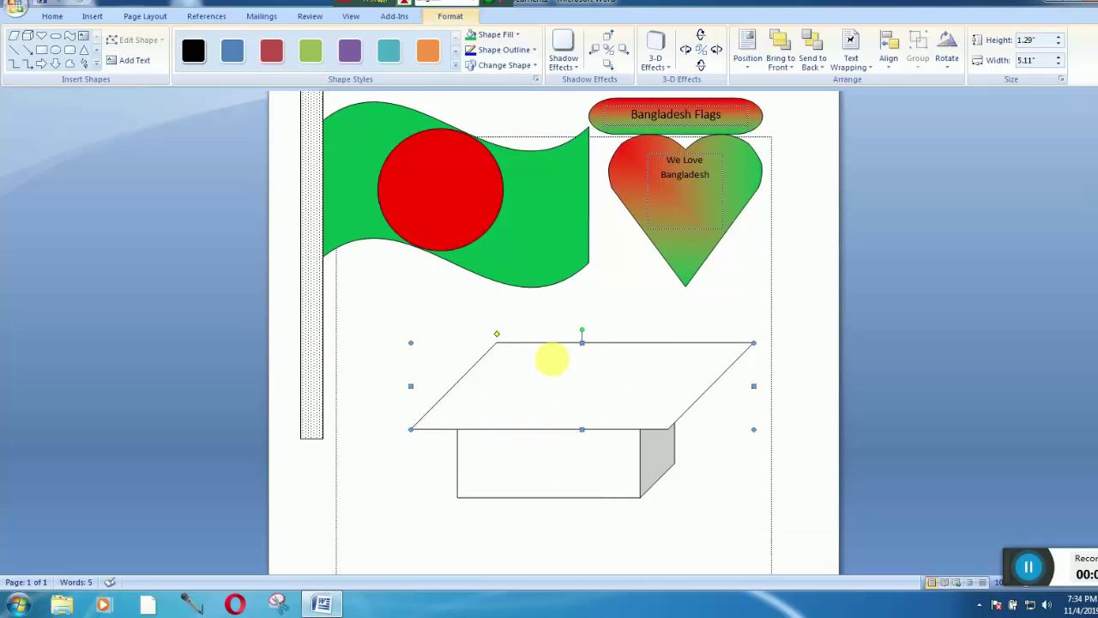
pyautogui.click(566, 466)
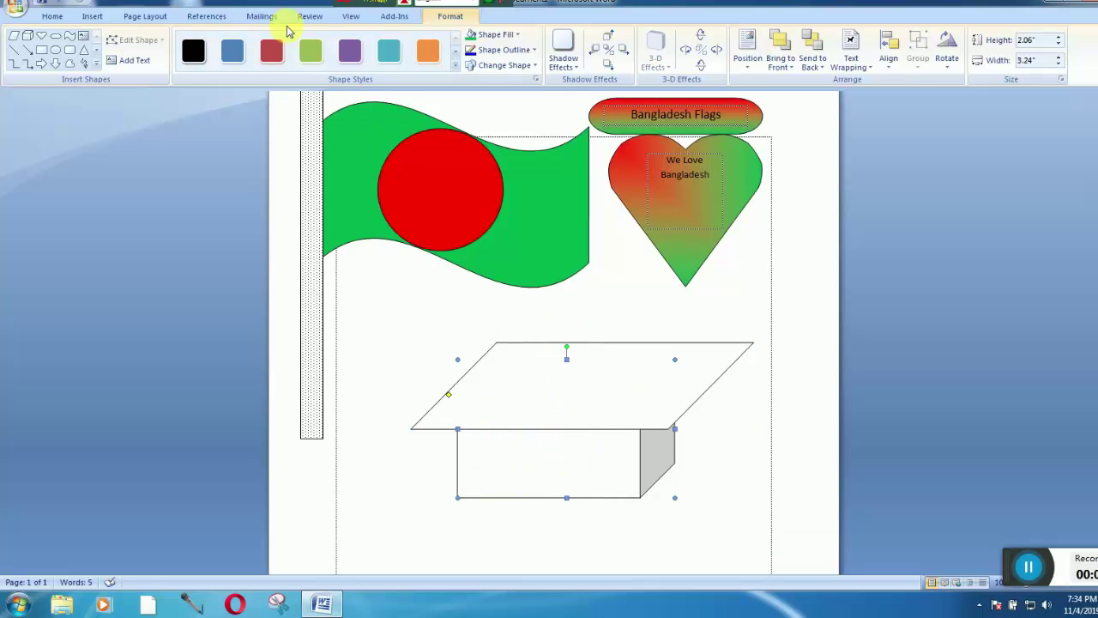
# Step: Fill the cube with a brick pattern
pyautogui.click(511, 35)
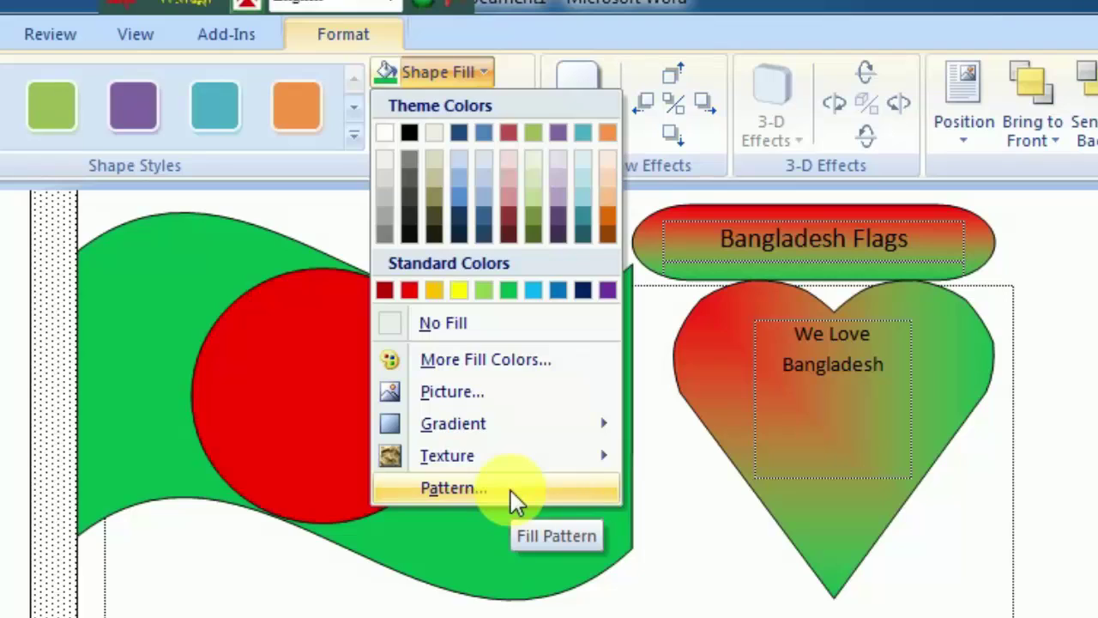
pyautogui.click(453, 488)
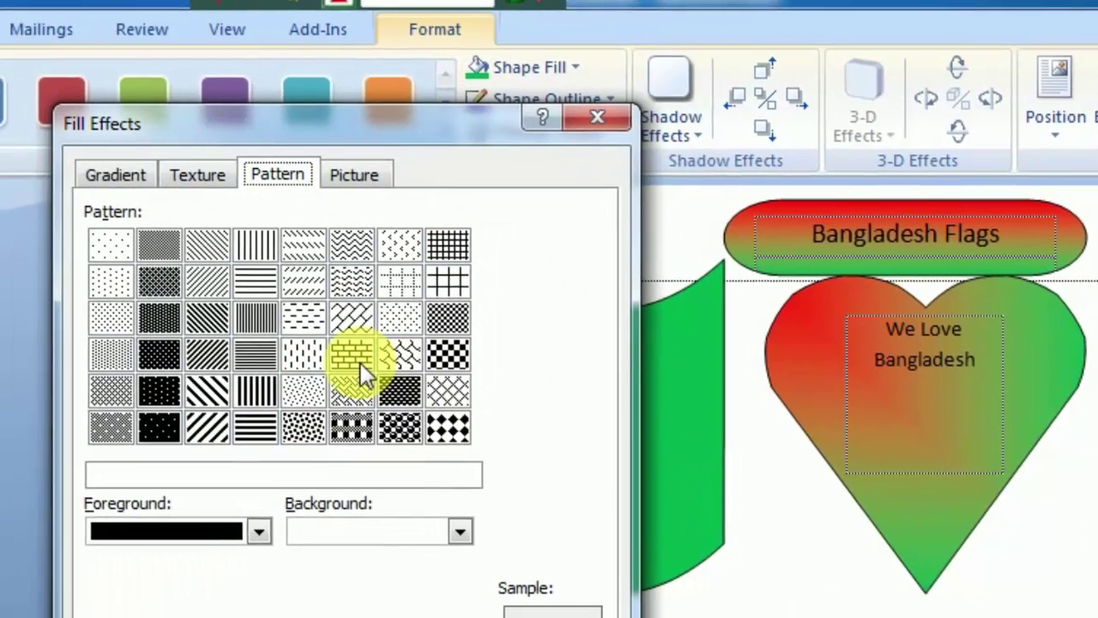
pyautogui.click(296, 356)
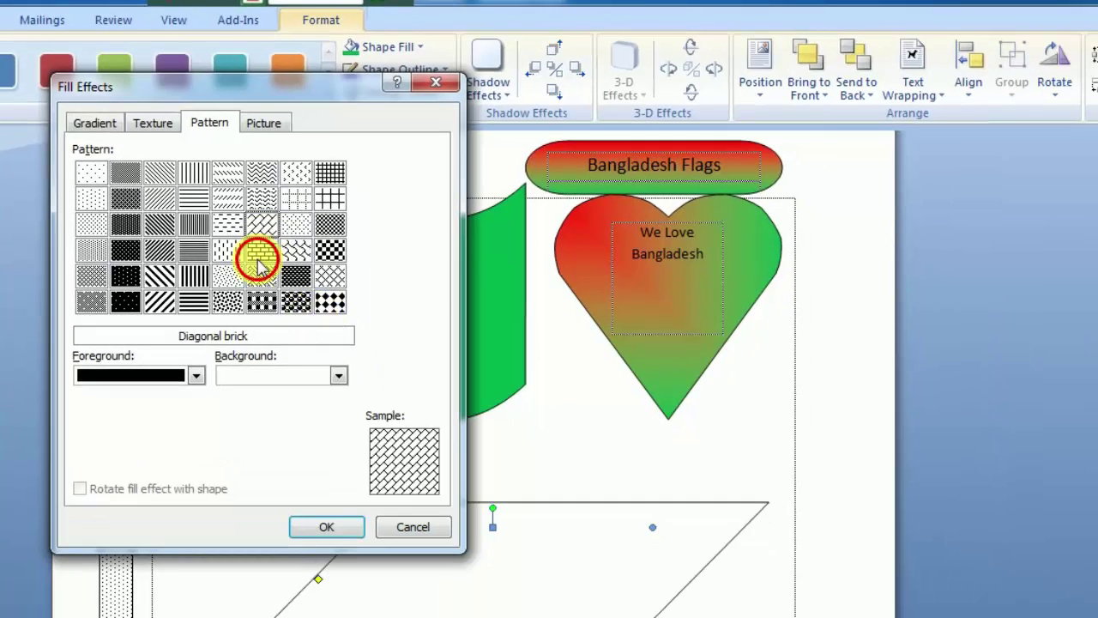
pyautogui.click(324, 530)
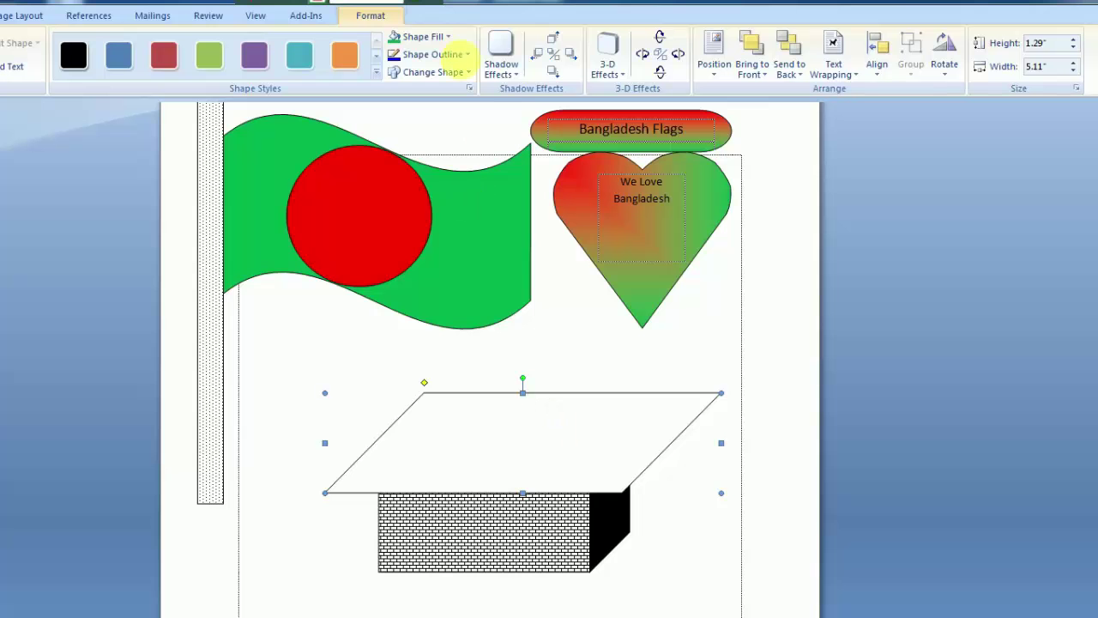
pyautogui.click(453, 43)
pyautogui.moveTo(455, 249)
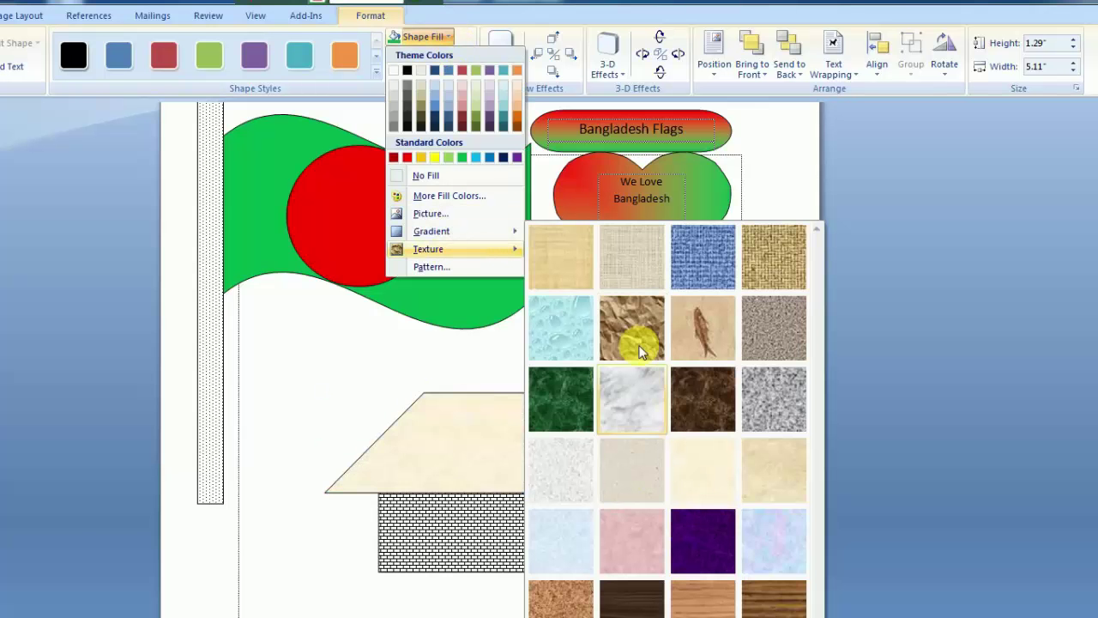
# Step: Apply the Papyrus texture to the parallelogram roof
pyautogui.click(588, 271)
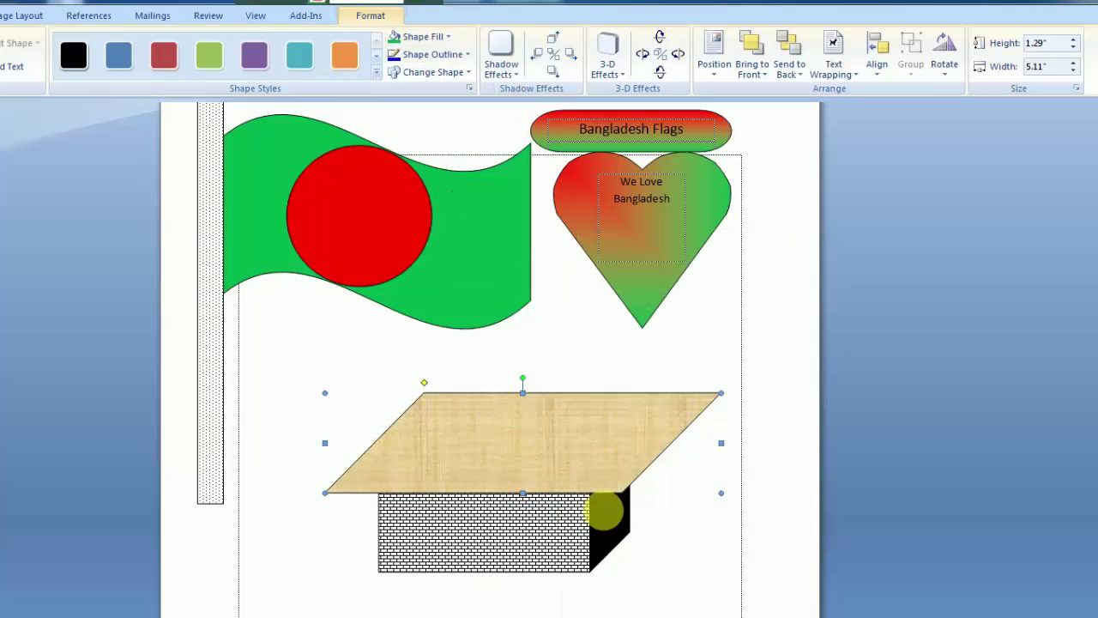
pyautogui.scroll(-1, 570, 445)
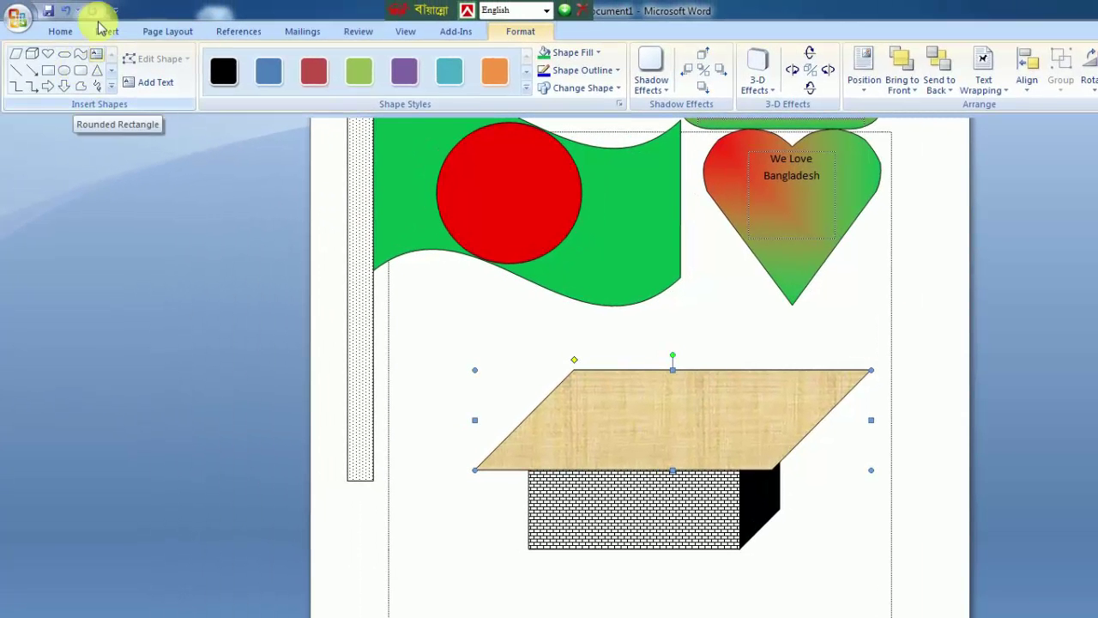
# Step: Draw a white rectangular door on the brick wall
pyautogui.click(101, 32)
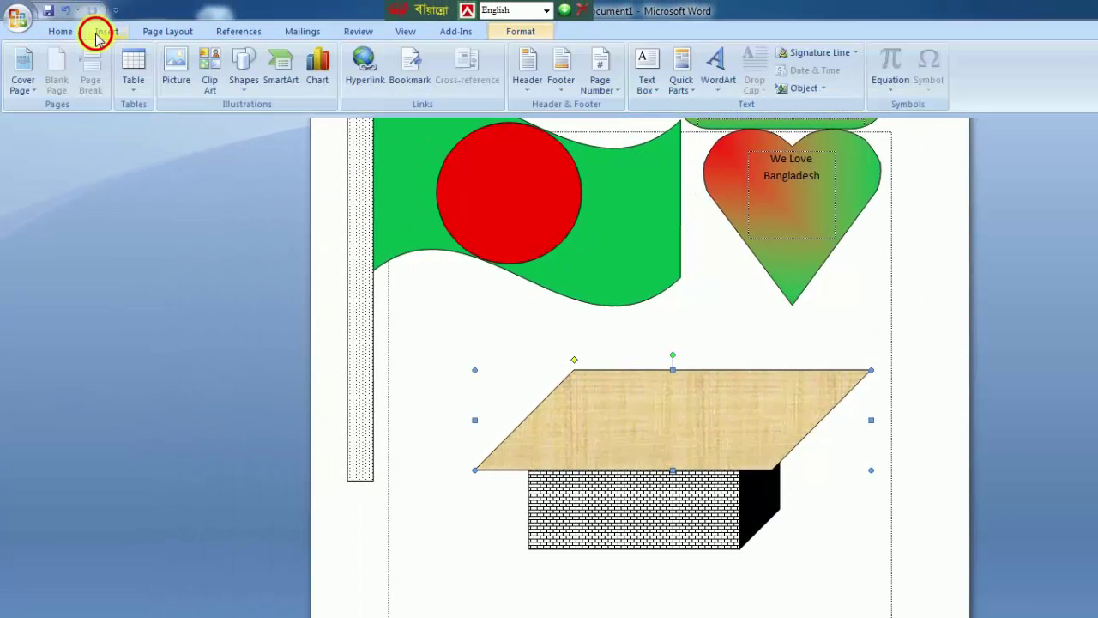
pyautogui.click(244, 68)
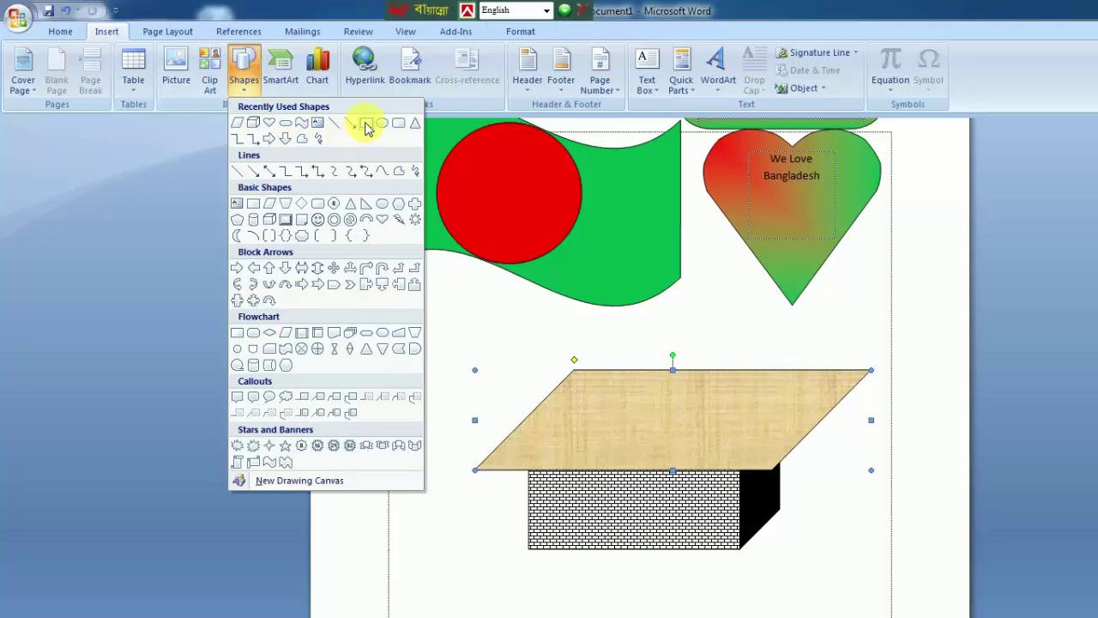
pyautogui.click(609, 510)
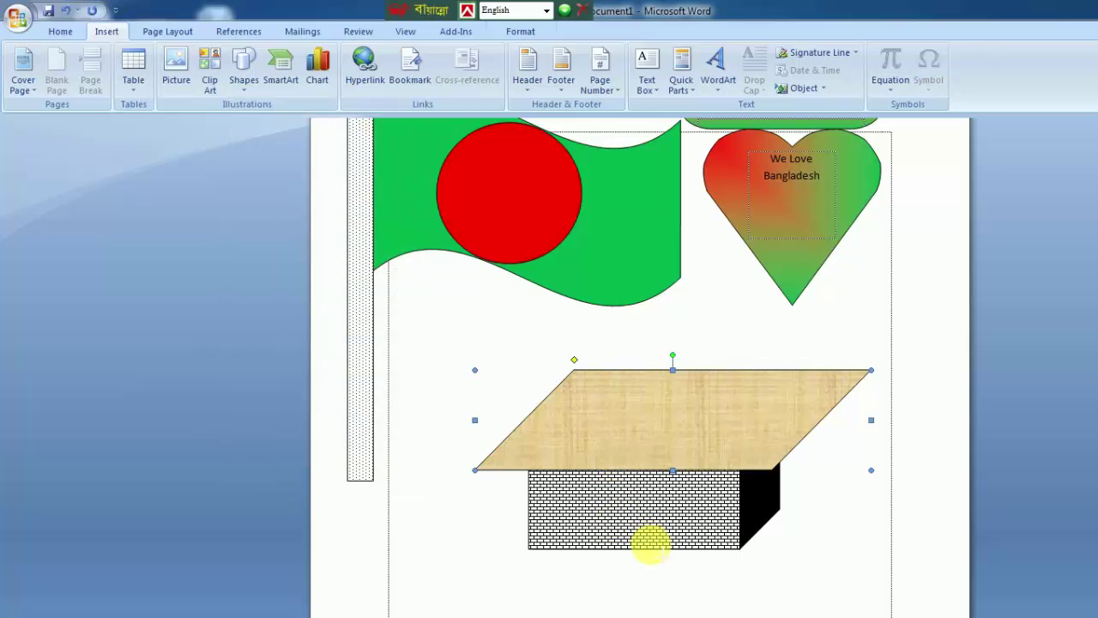
pyautogui.moveTo(652, 549); pyautogui.dragTo(613, 498)
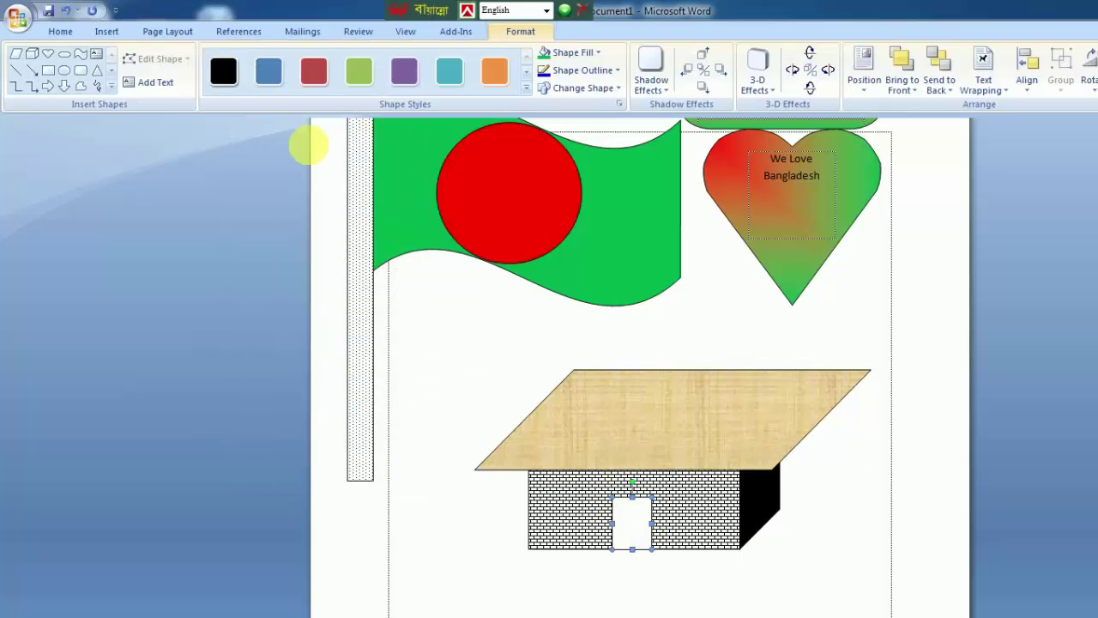
pyautogui.click(108, 31)
# Step: Draw a small rectangular window on the brick wall
pyautogui.click(244, 73)
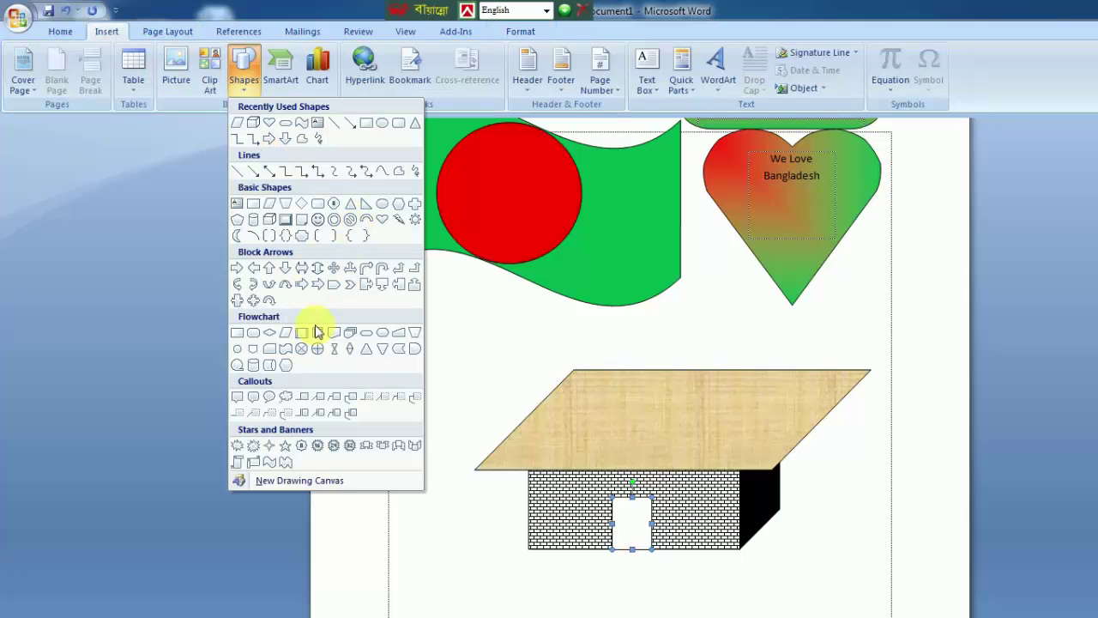
pyautogui.click(305, 335)
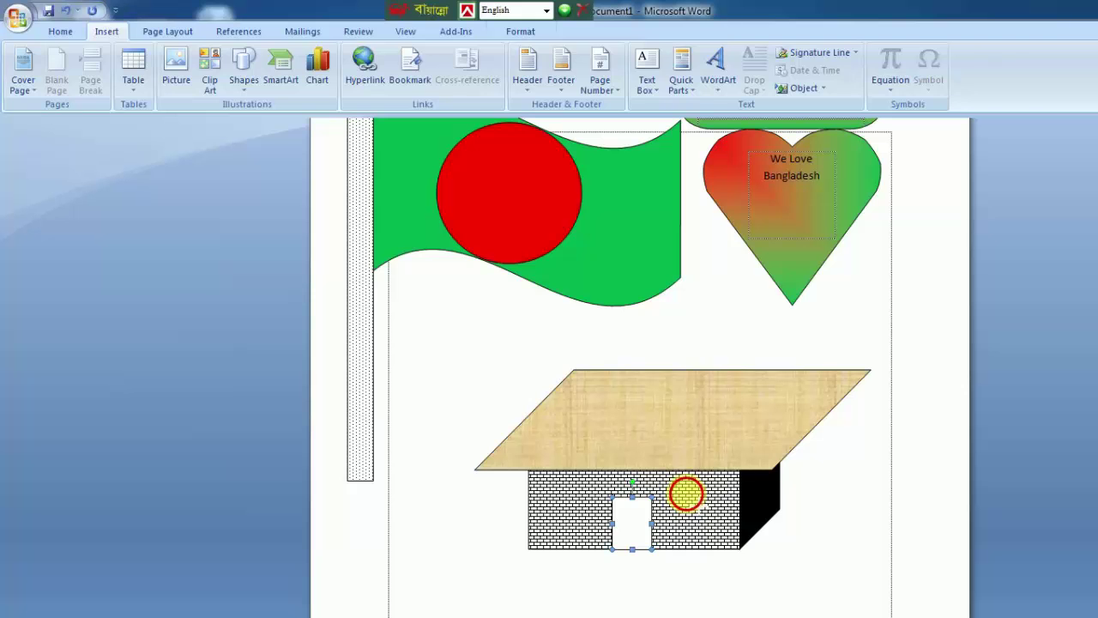
pyautogui.moveTo(683, 490); pyautogui.dragTo(711, 522)
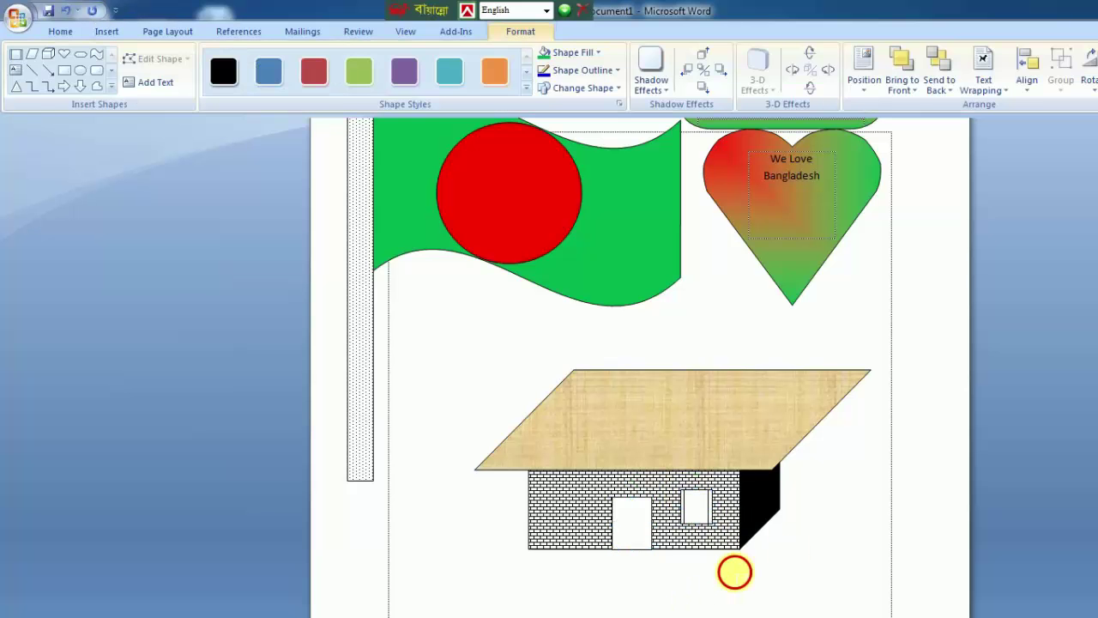
pyautogui.click(732, 568)
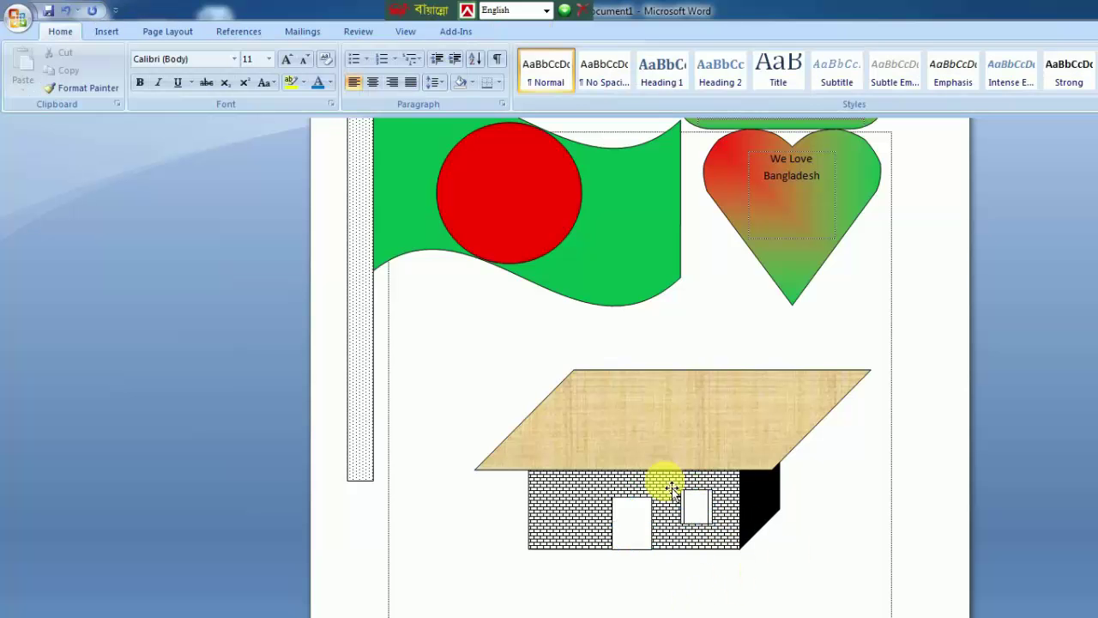
# Step: Select the roof, brick walls, door and window and group them as one object
pyautogui.scroll(2, 493, 440)
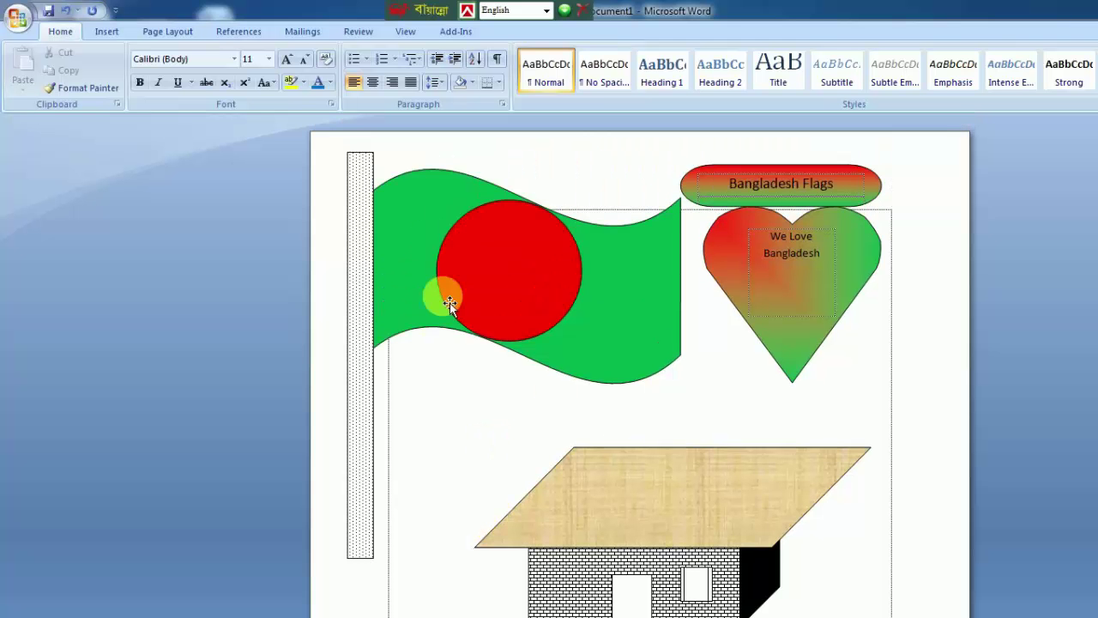
pyautogui.scroll(-2, 531, 359)
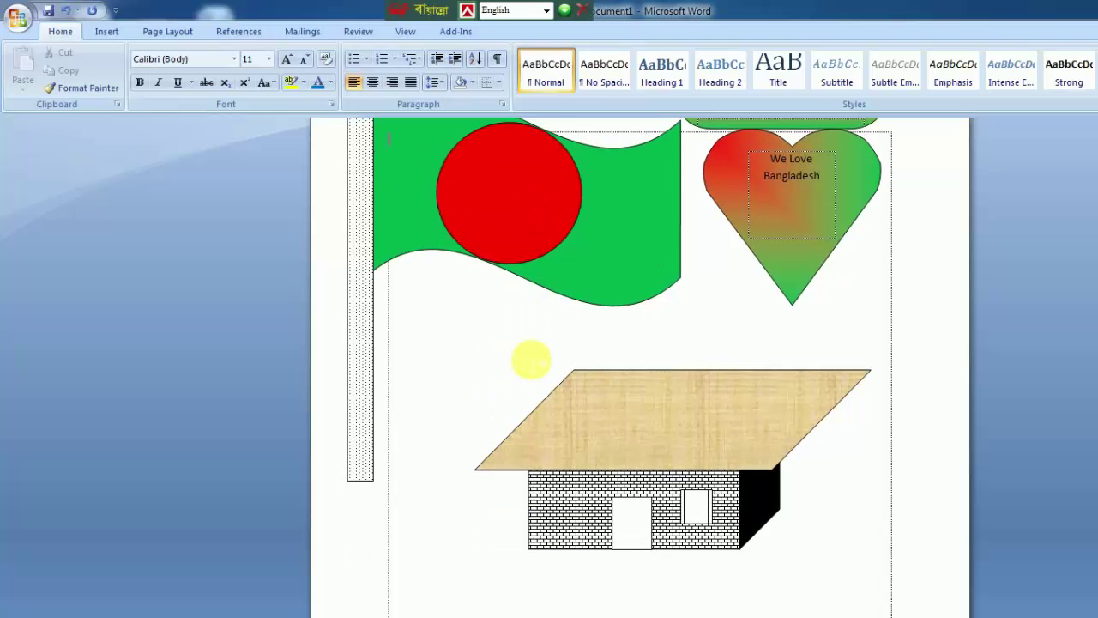
pyautogui.scroll(-2, 531, 359)
pyautogui.scroll(3, 531, 359)
pyautogui.scroll(-1, 531, 360)
pyautogui.scroll(-2, 536, 366)
pyautogui.scroll(-3, 532, 363)
pyautogui.scroll(2, 573, 311)
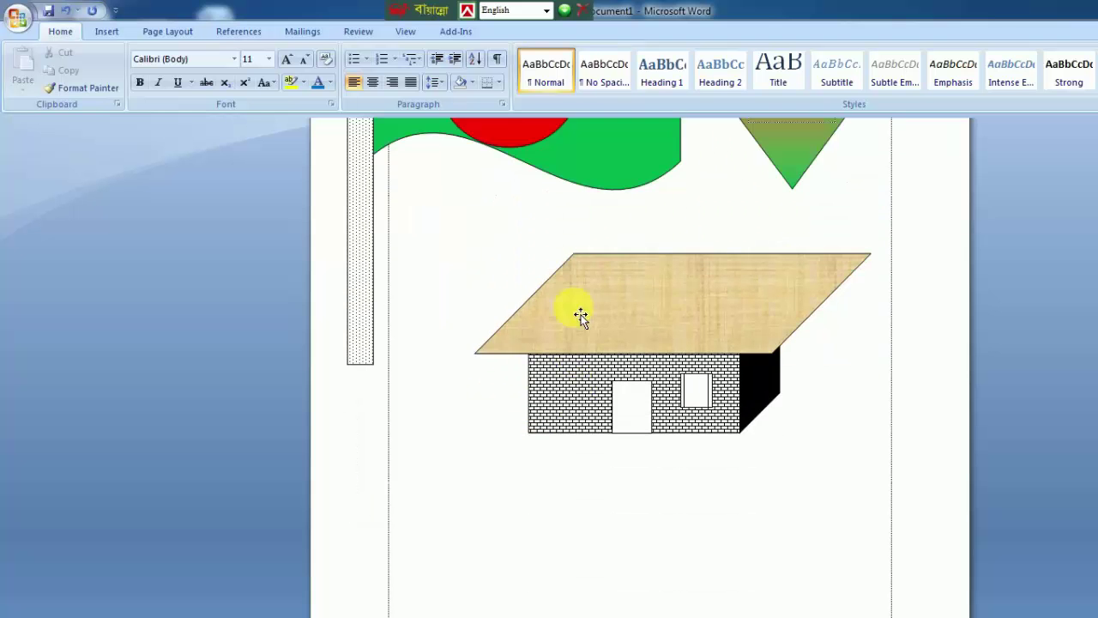
pyautogui.click(662, 326)
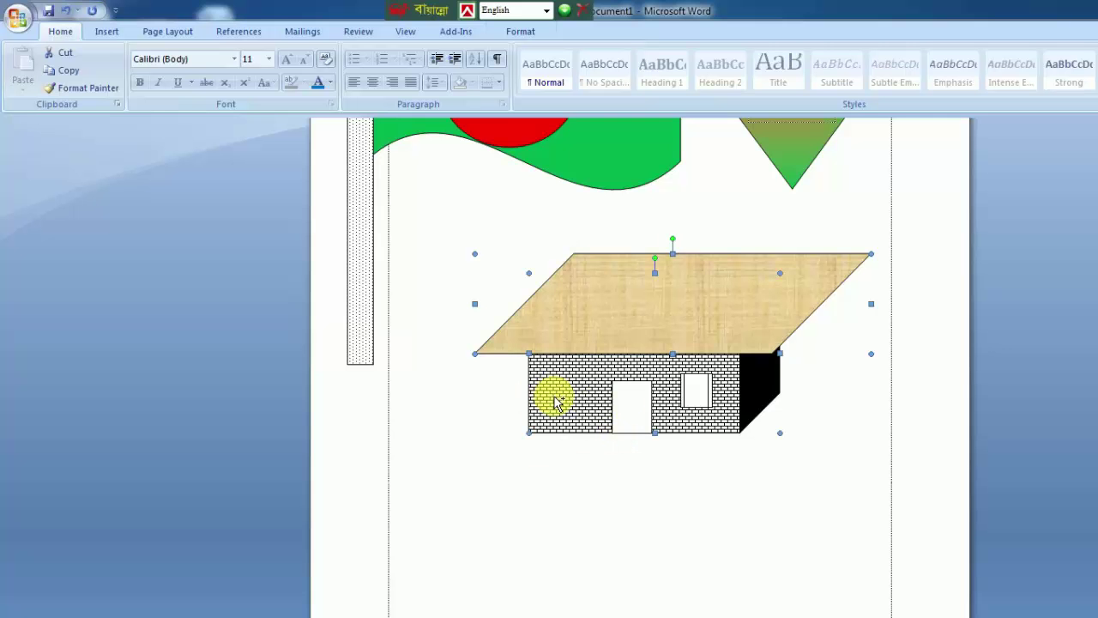
pyautogui.keyDown('shift'); pyautogui.click(627, 417); pyautogui.keyUp('shift')
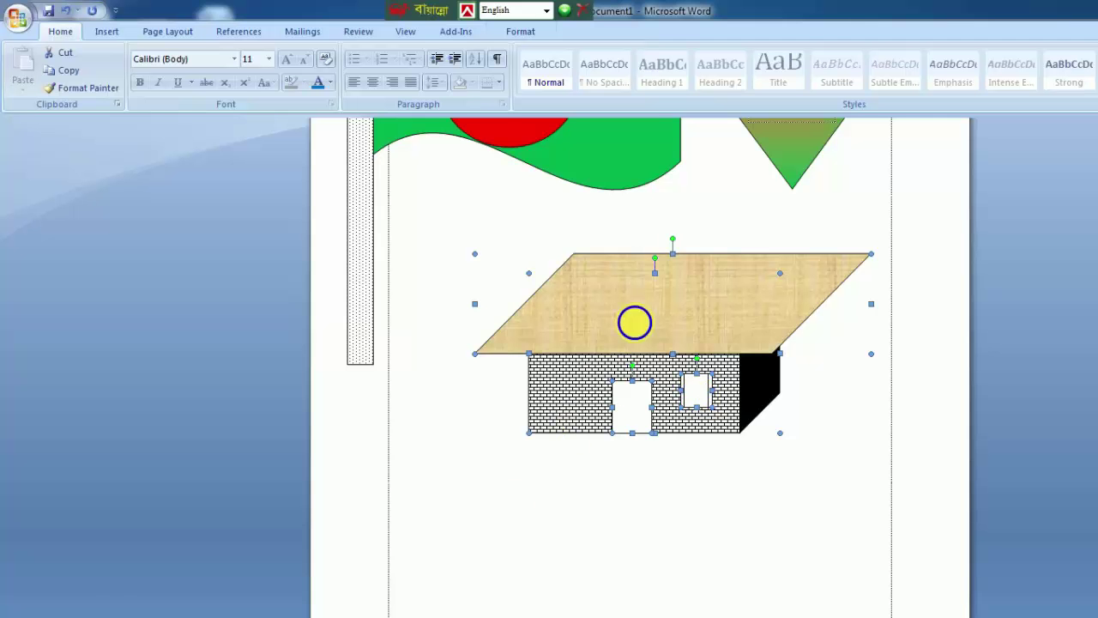
pyautogui.rightClick(635, 323)
pyautogui.moveTo(683, 388)
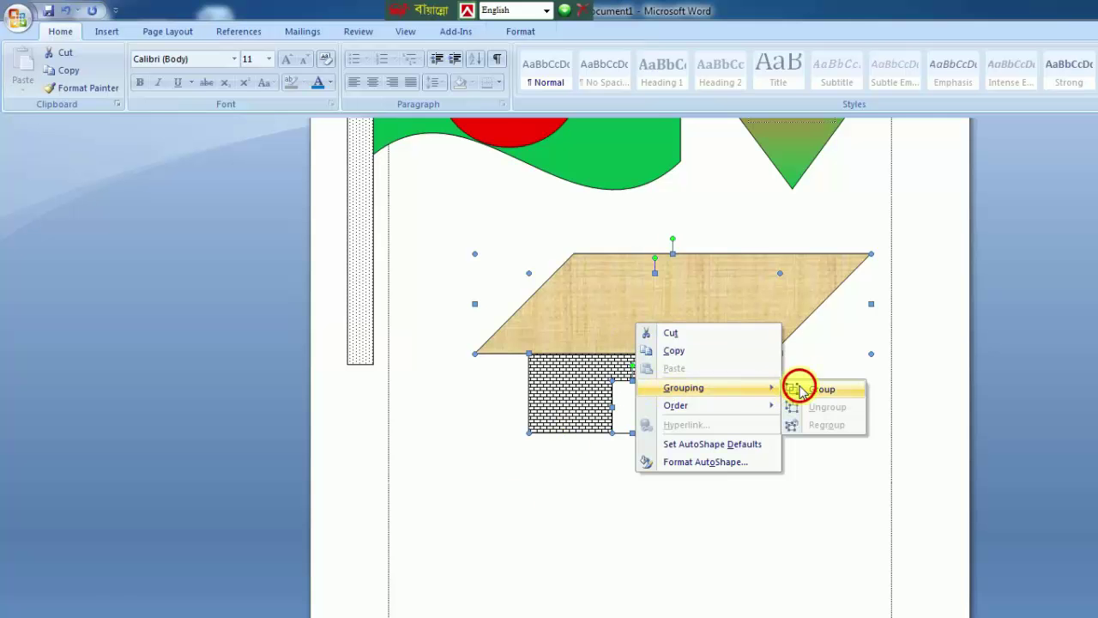
pyautogui.click(802, 388)
# Step: Nudge the grouped house slightly up the page
pyautogui.moveTo(696, 399); pyautogui.dragTo(691, 361)
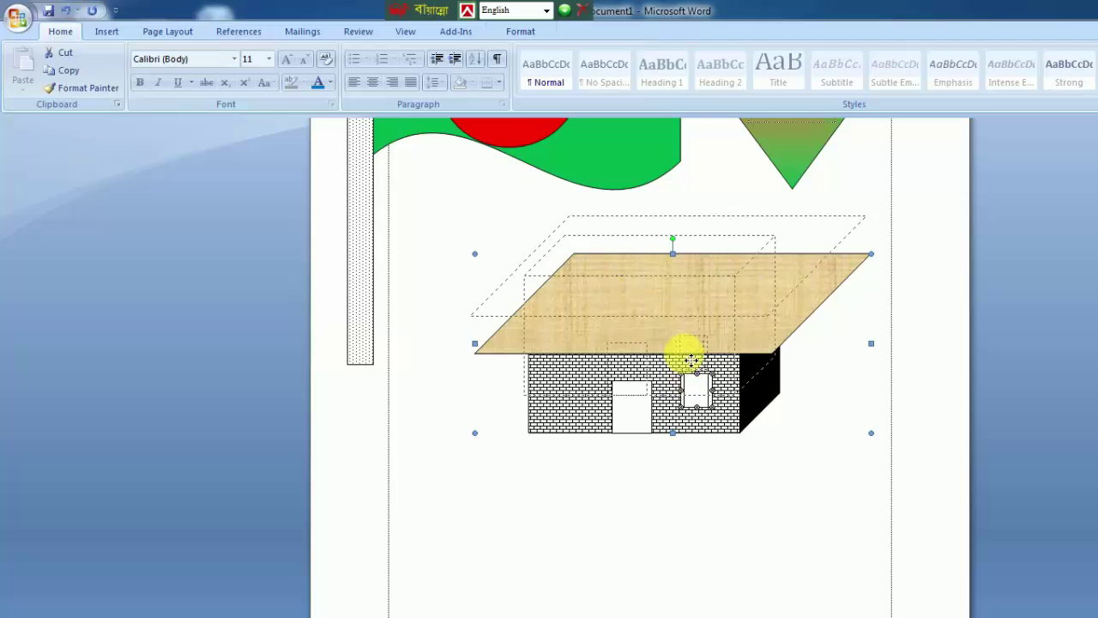
pyautogui.scroll(5, 677, 343)
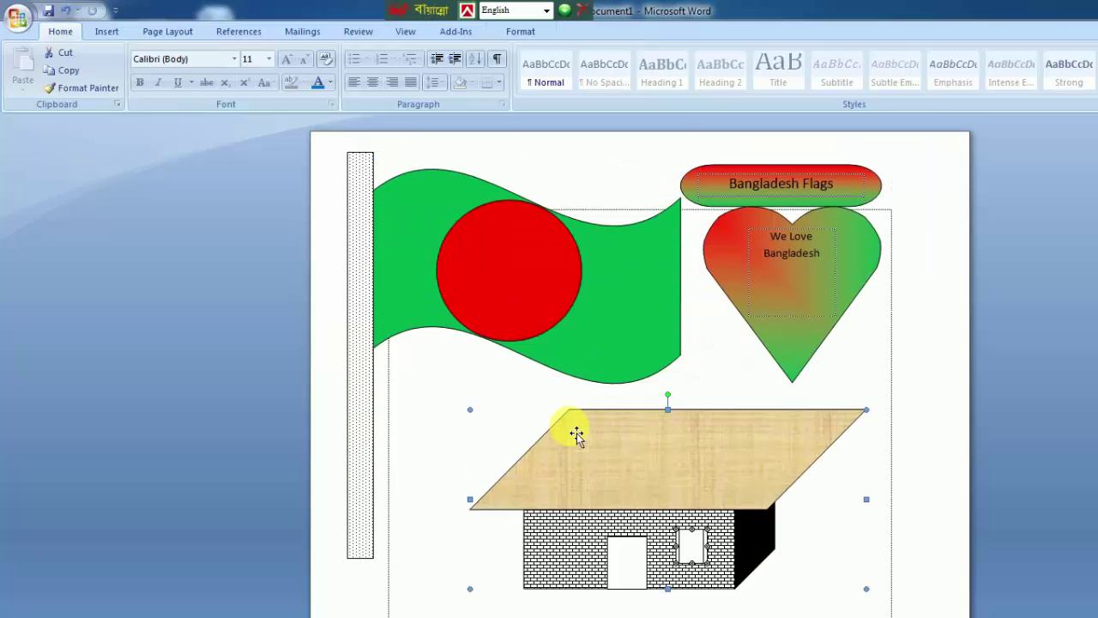
pyautogui.scroll(-2, 569, 421)
pyautogui.scroll(-6, 569, 424)
pyautogui.scroll(2, 570, 423)
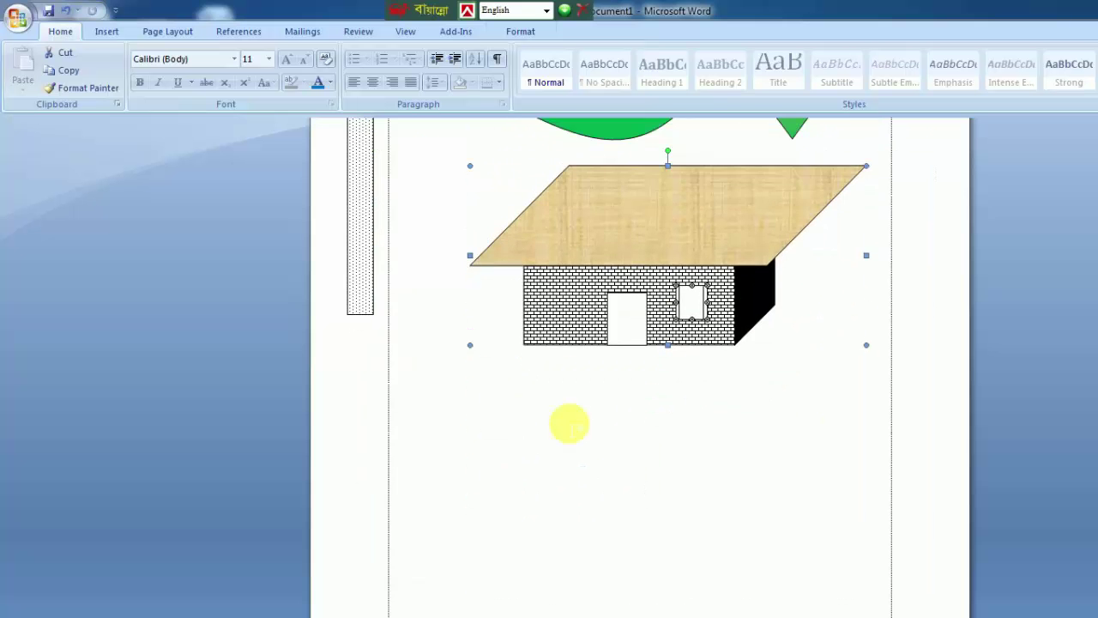
pyautogui.click(108, 33)
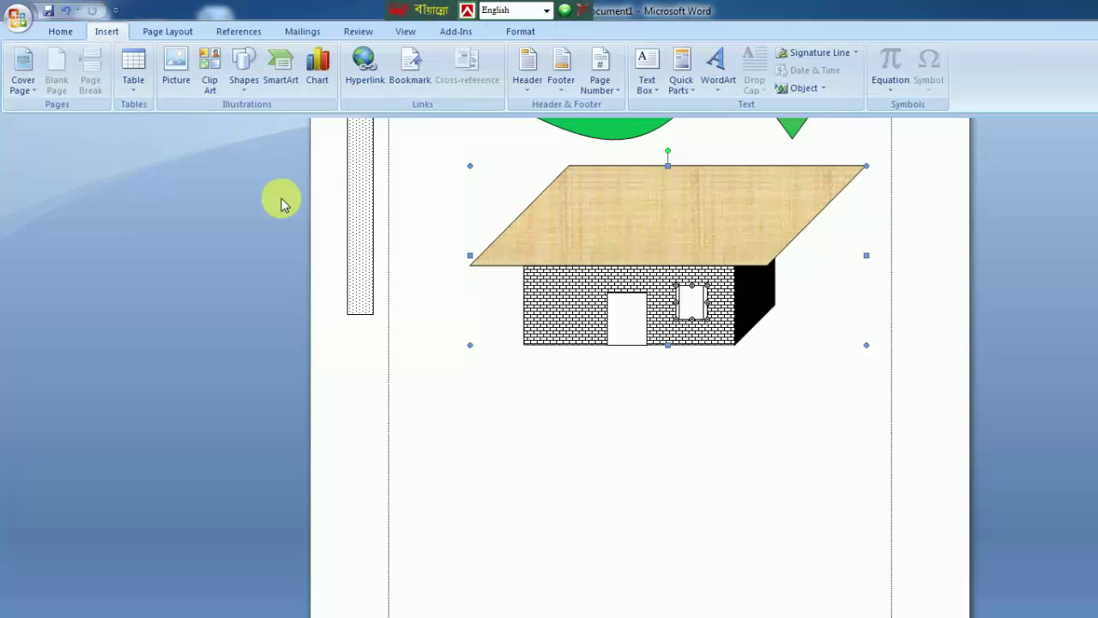
# Step: Draw a Flowchart: Magnetic Disk cylinder below the house, about 2.96 by 2.19 inches
pyautogui.click(243, 66)
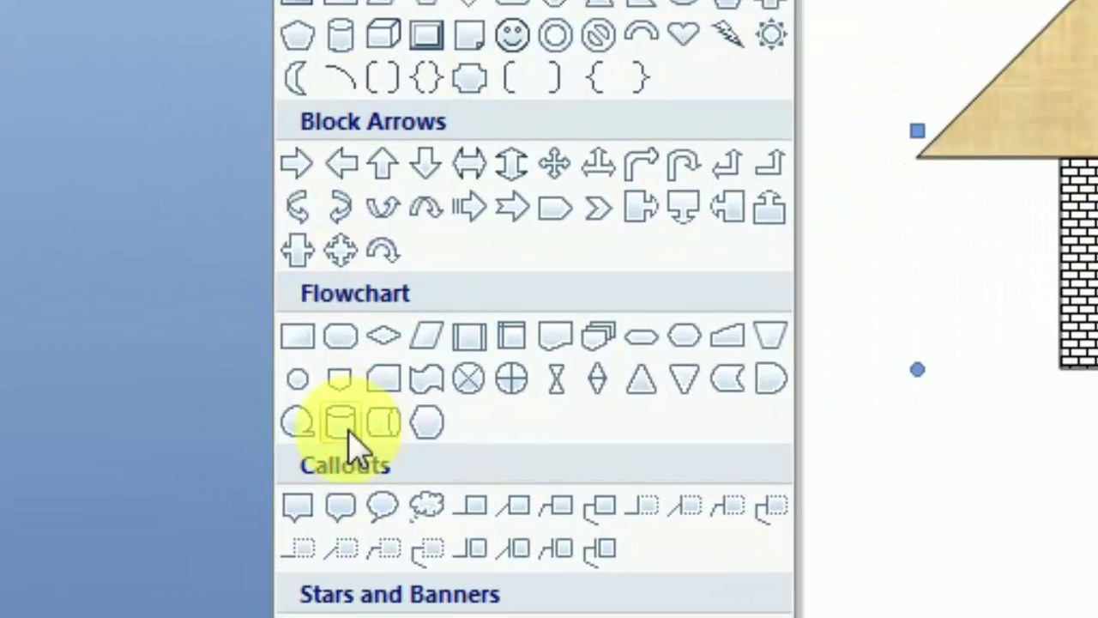
pyautogui.click(350, 431)
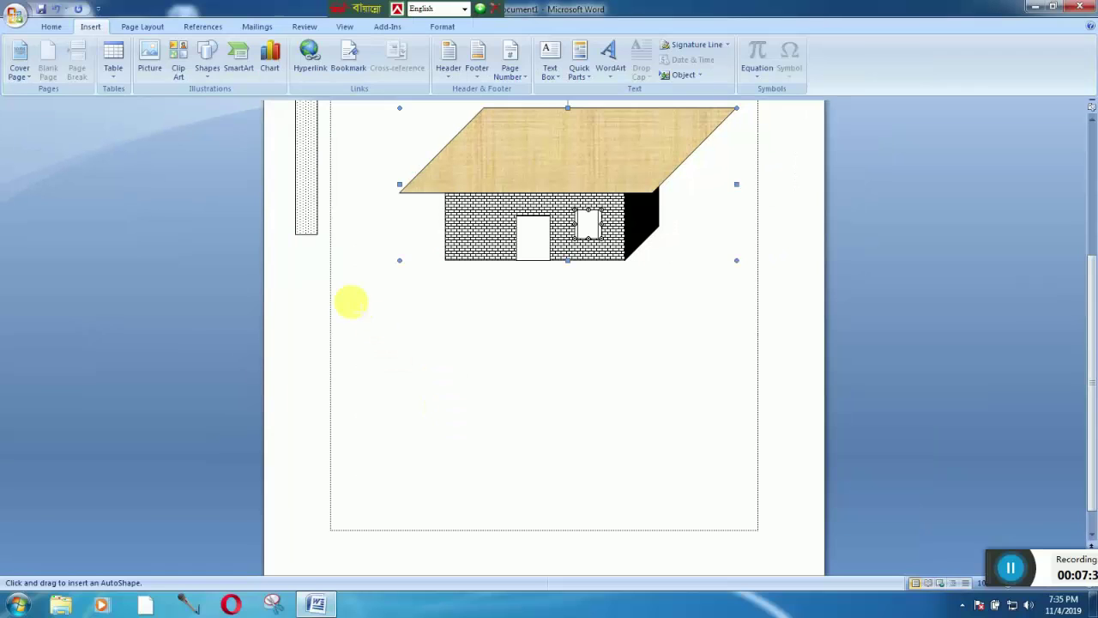
pyautogui.moveTo(351, 301)
pyautogui.mouseDown()
pyautogui.moveTo(468, 497)
pyautogui.moveTo(483, 495)
pyautogui.mouseUp()
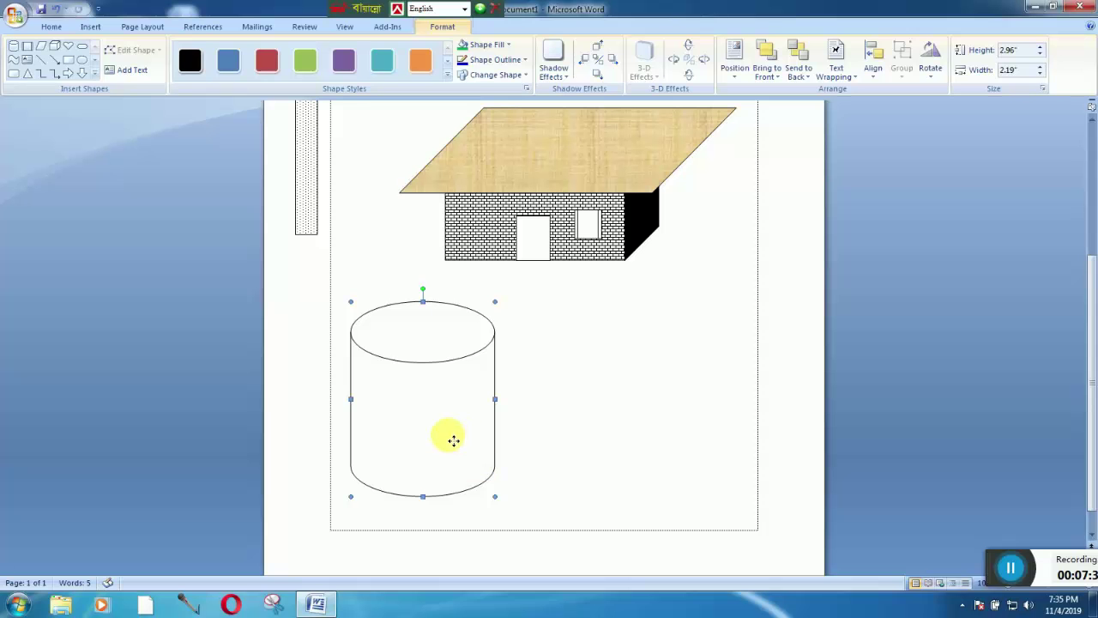
pyautogui.moveTo(350, 301); pyautogui.dragTo(339, 301)
pyautogui.click(90, 27)
pyautogui.click(207, 59)
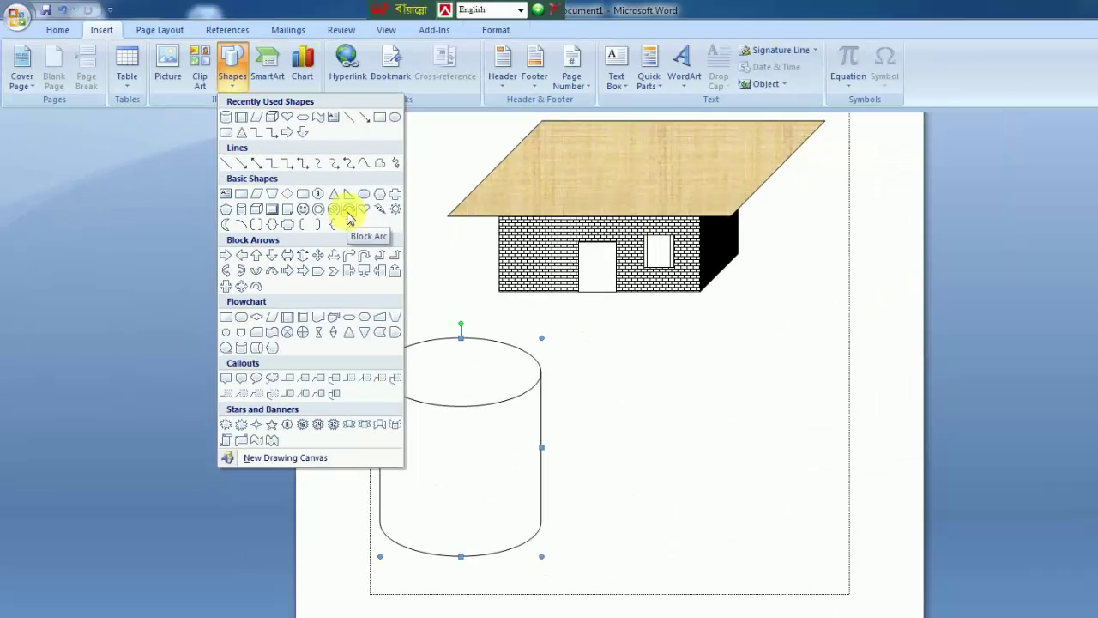
# Step: Draw a Block Arc, rotate it right 90° and attach it to the cylinder's right side
pyautogui.click(349, 219)
pyautogui.moveTo(591, 334); pyautogui.dragTo(737, 442)
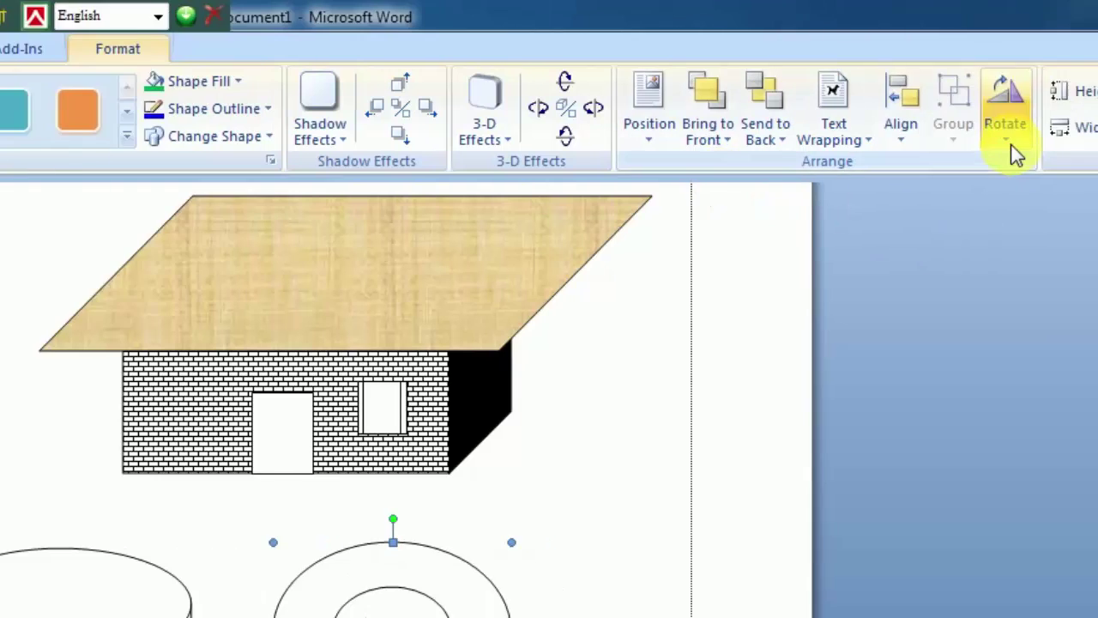
pyautogui.click(1009, 144)
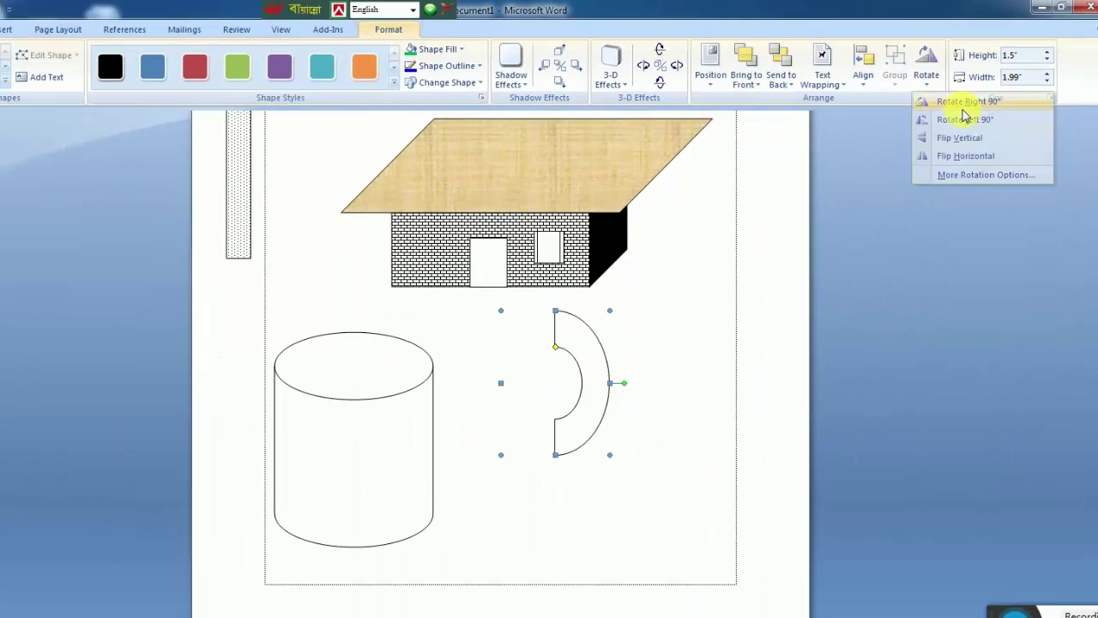
pyautogui.click(962, 106)
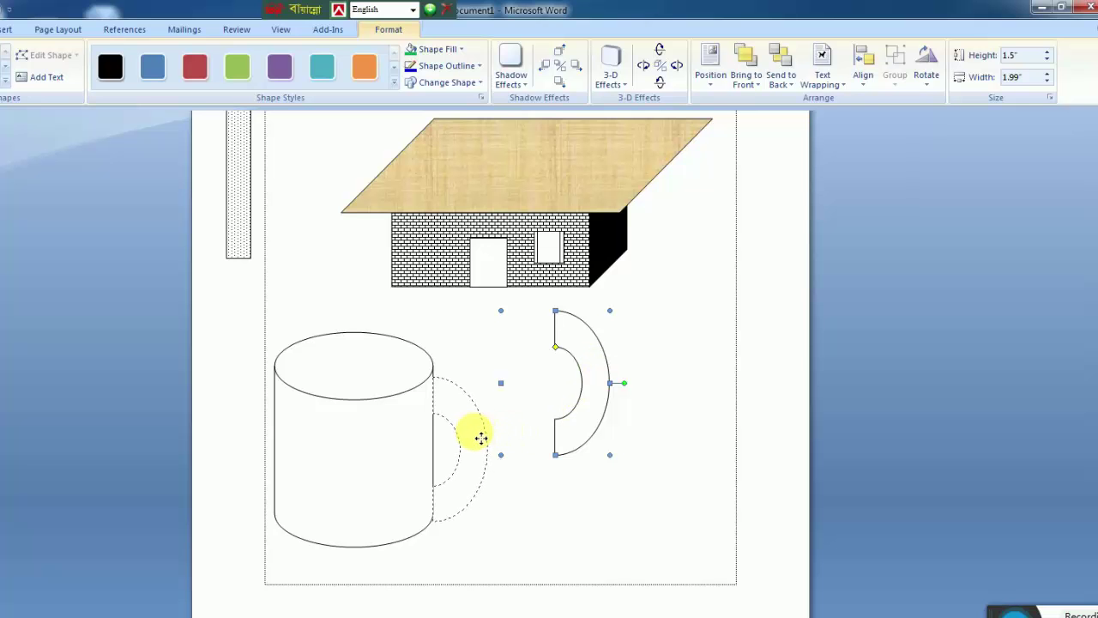
pyautogui.moveTo(481, 438); pyautogui.dragTo(482, 440)
pyautogui.click(348, 443)
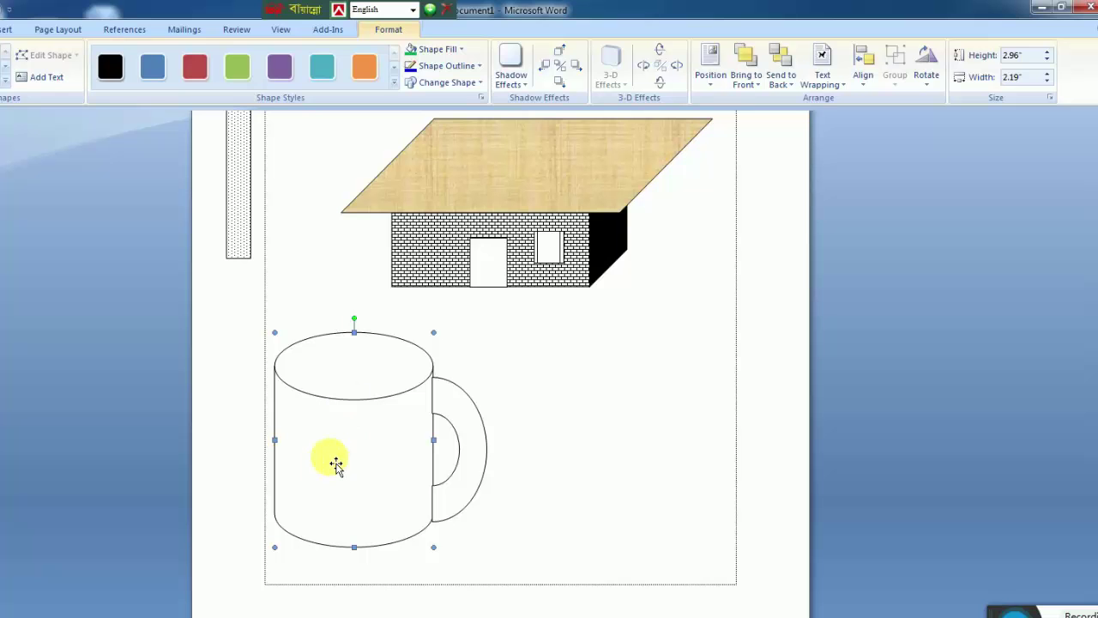
pyautogui.click(444, 51)
pyautogui.moveTo(446, 232)
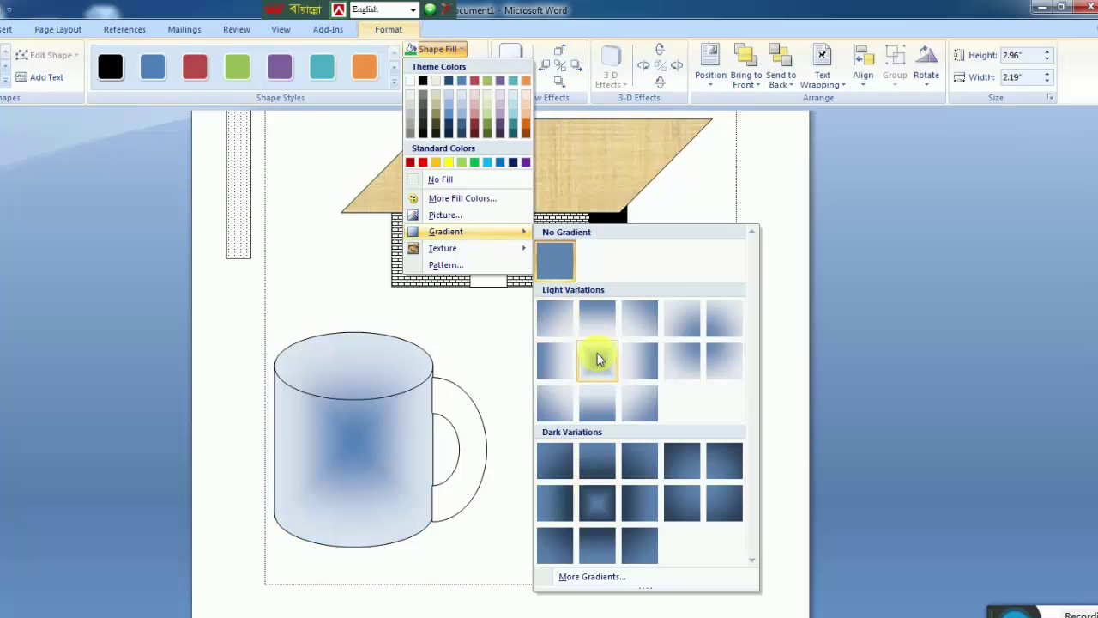
# Step: Fill the cylinder with a From Center blue gradient and the arc handle with Newsprint texture
pyautogui.click(598, 359)
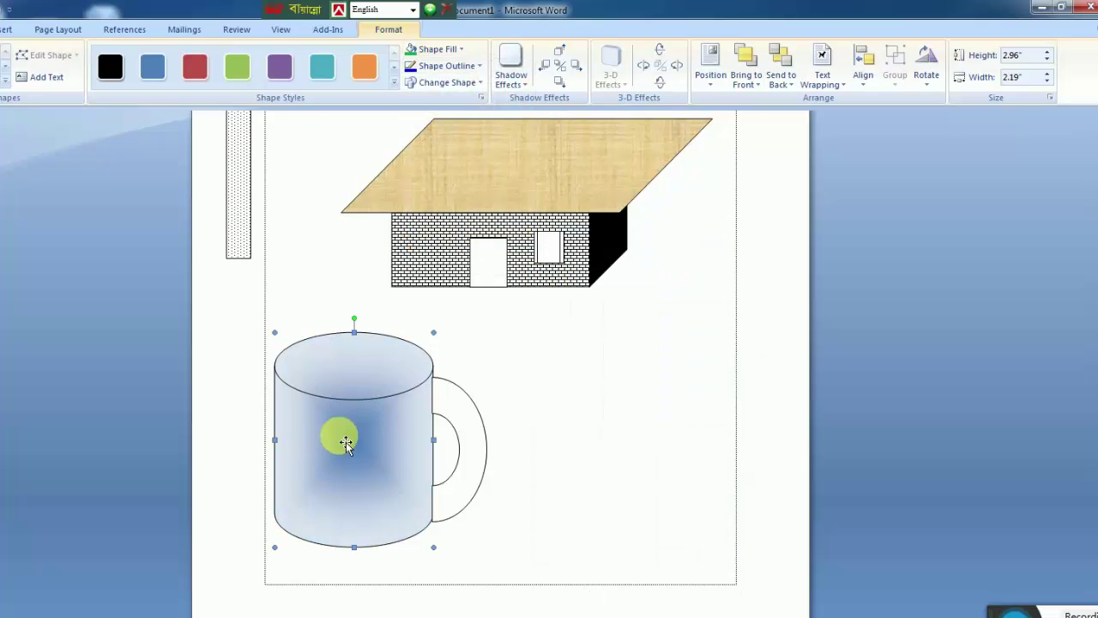
pyautogui.click(464, 427)
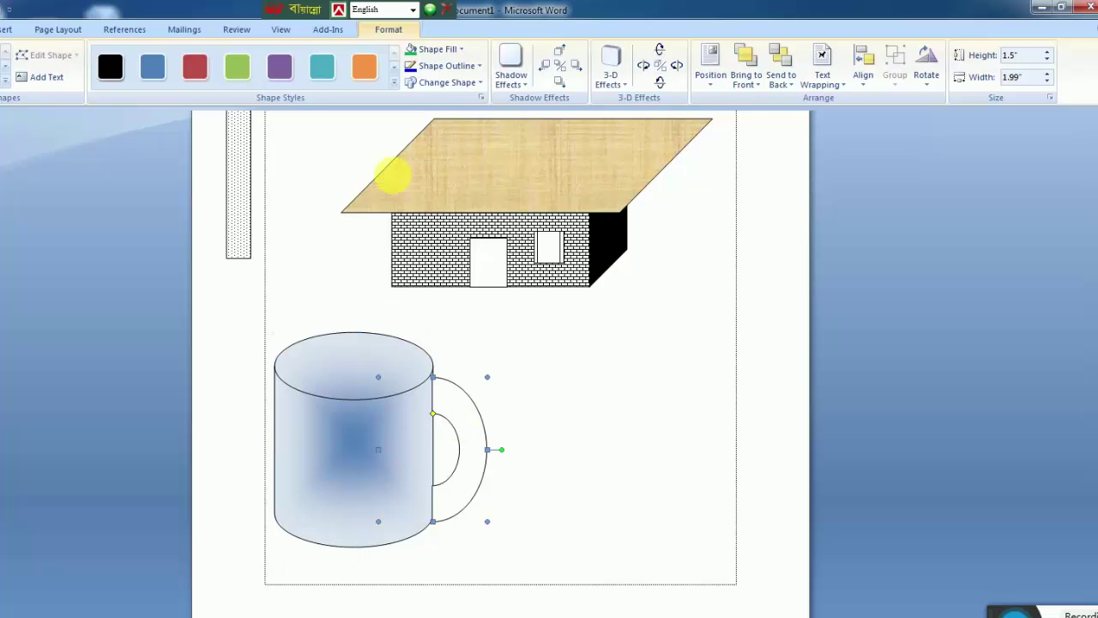
pyautogui.click(439, 49)
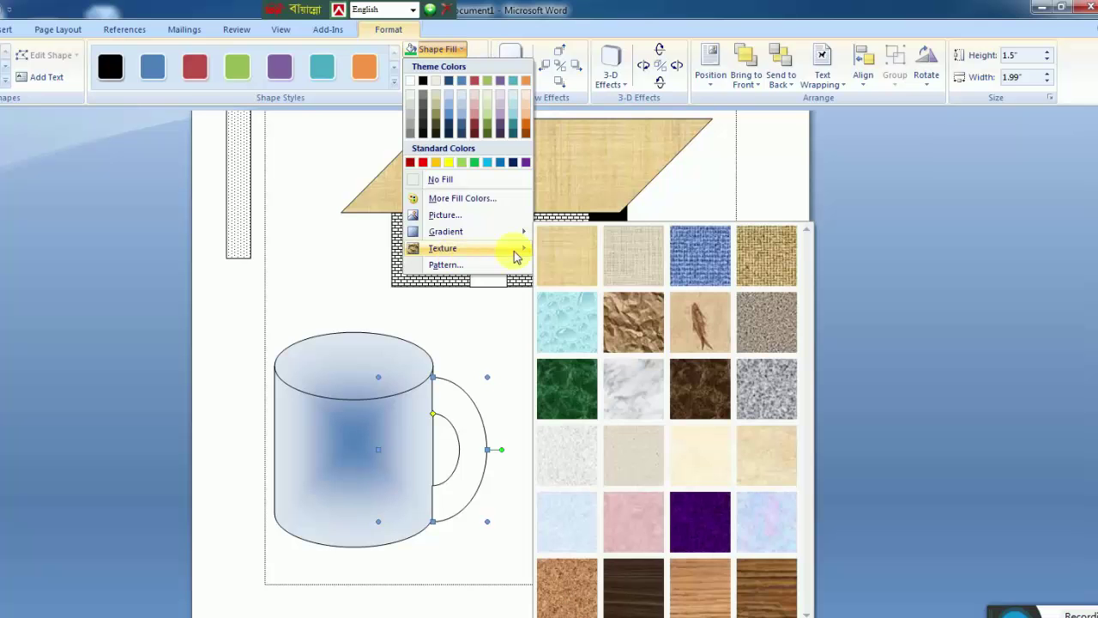
pyautogui.moveTo(467, 248)
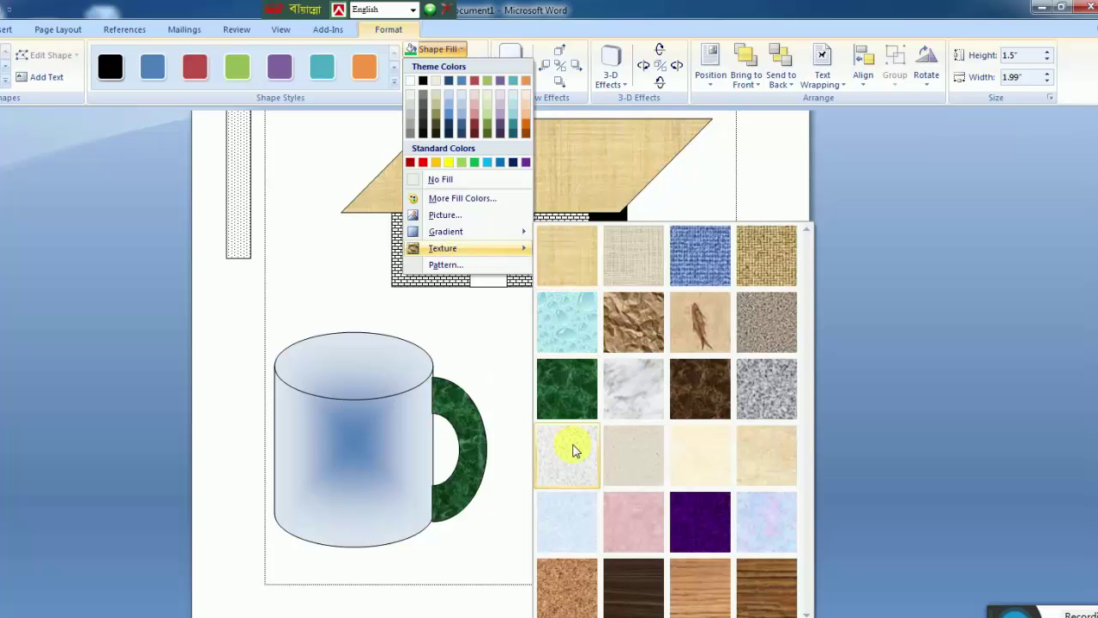
pyautogui.click(573, 455)
pyautogui.scroll(-1, 559, 385)
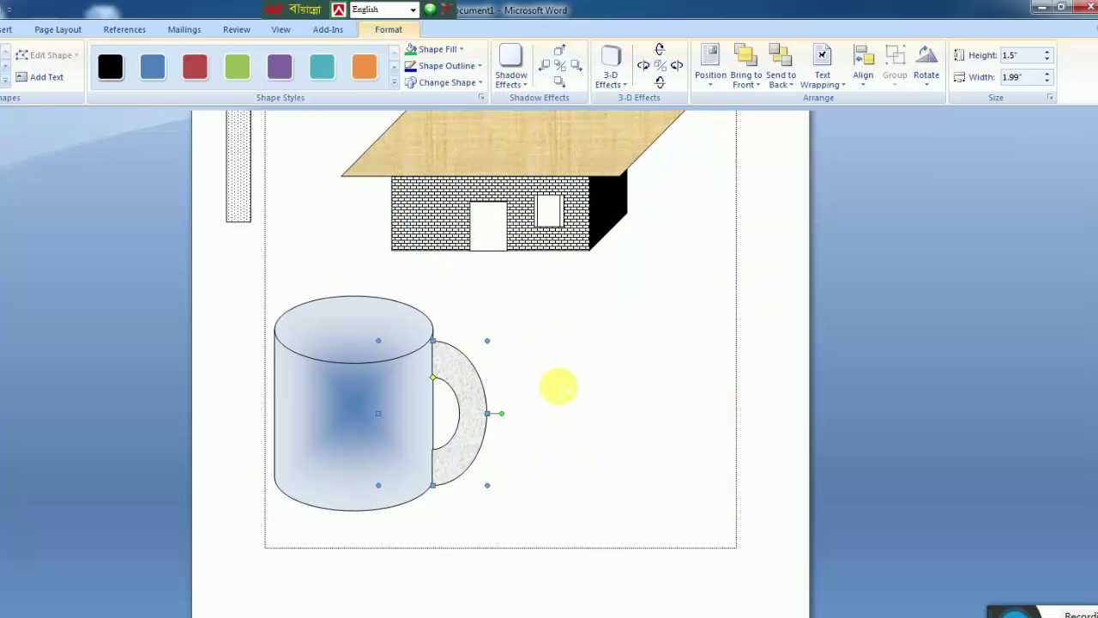
pyautogui.scroll(5, 450, 343)
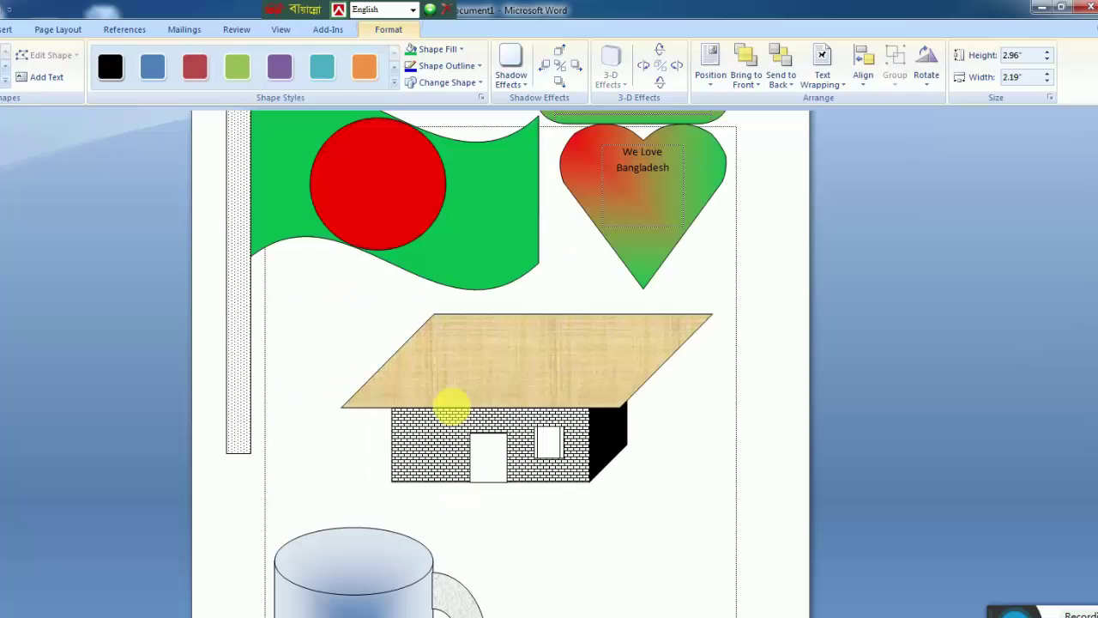
pyautogui.click(420, 382)
pyautogui.scroll(-5, 455, 395)
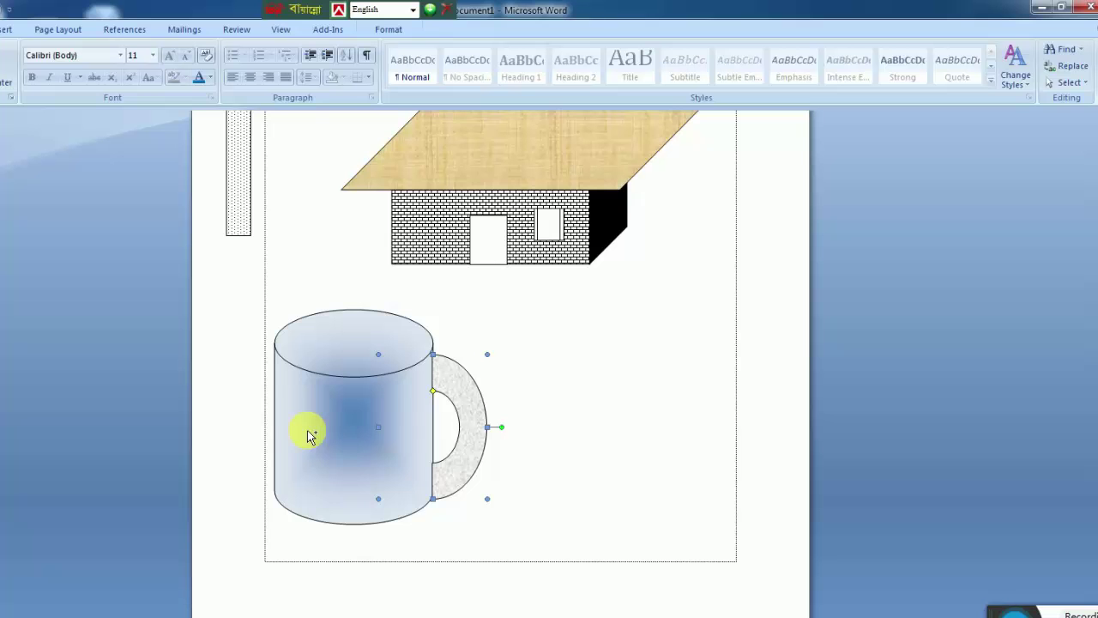
# Step: Group the gradient cylinder and textured handle, then drag the mug up and left
pyautogui.rightClick(332, 420)
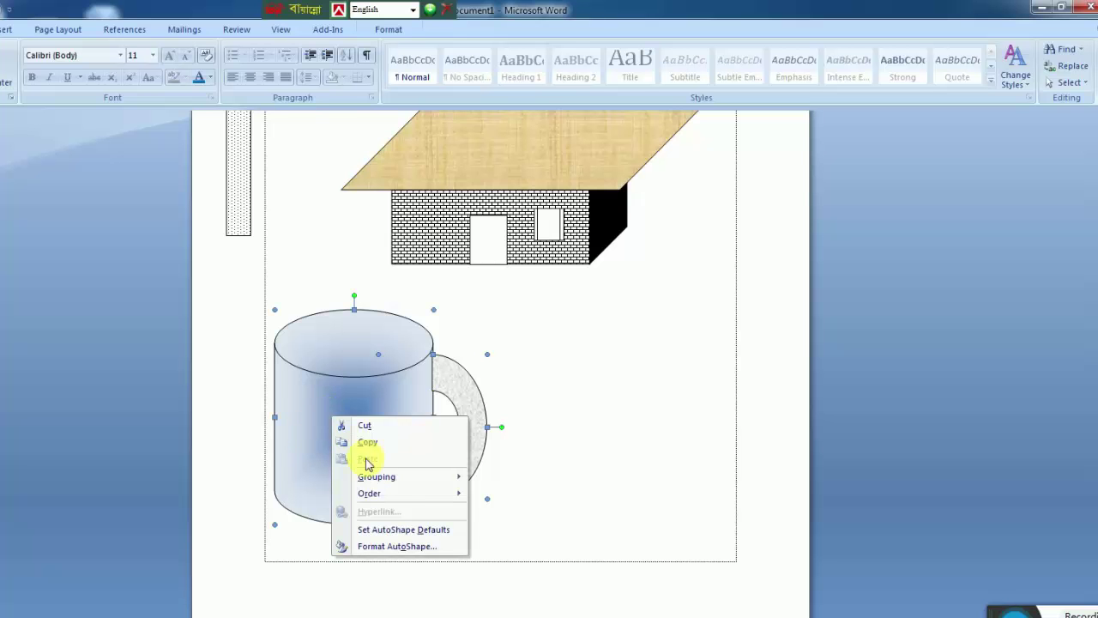
pyautogui.click(503, 483)
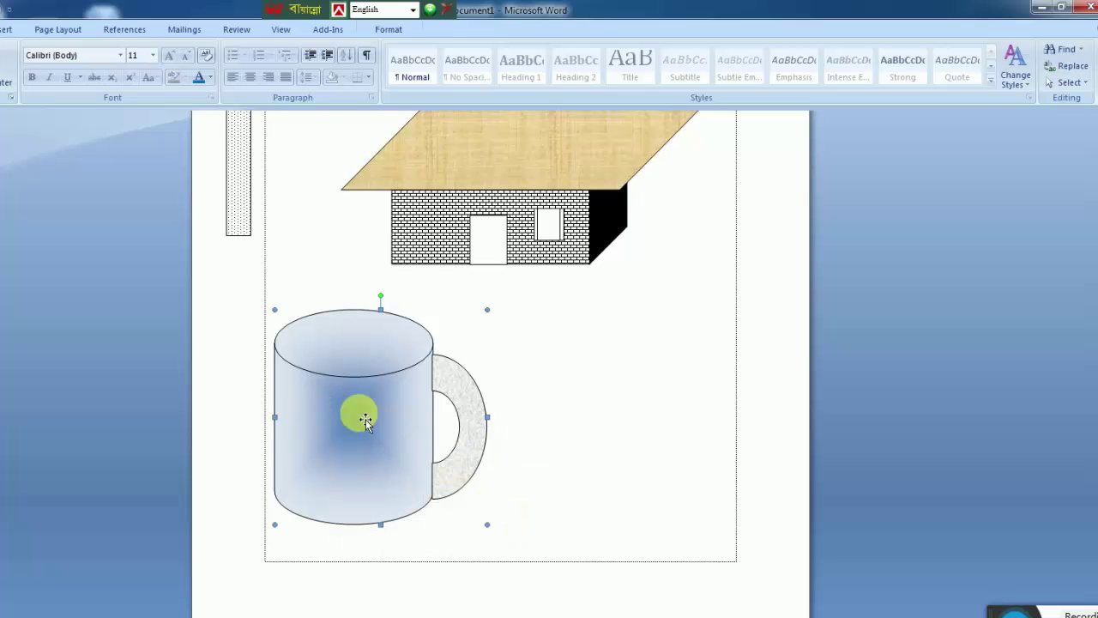
pyautogui.moveTo(365, 418); pyautogui.dragTo(318, 392)
pyautogui.scroll(3, 463, 386)
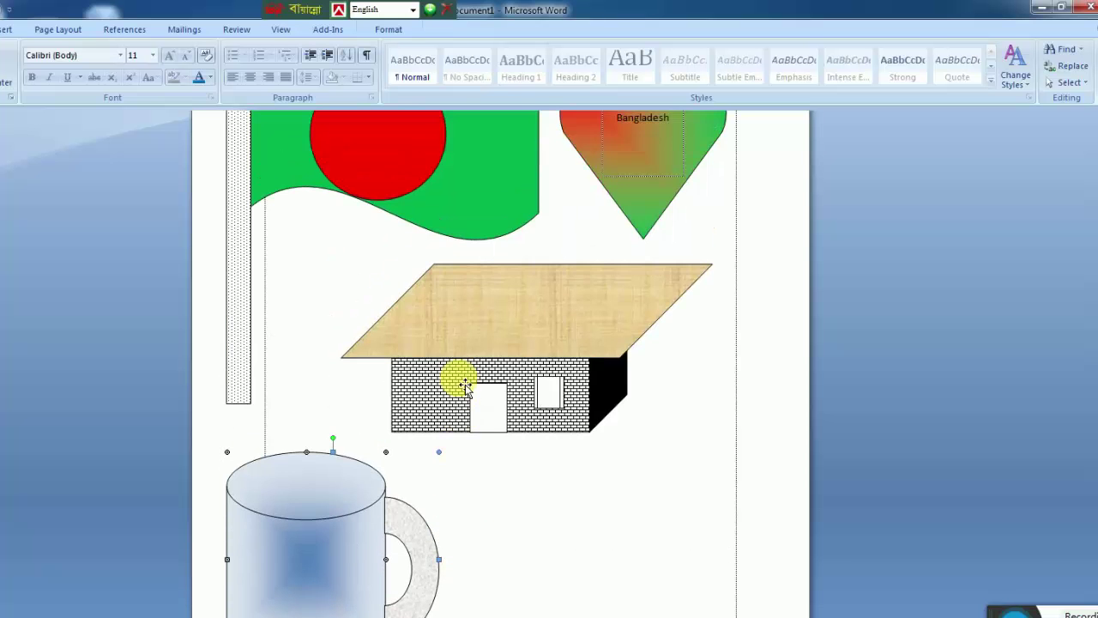
pyautogui.scroll(-1, 402, 321)
pyautogui.scroll(2, 403, 321)
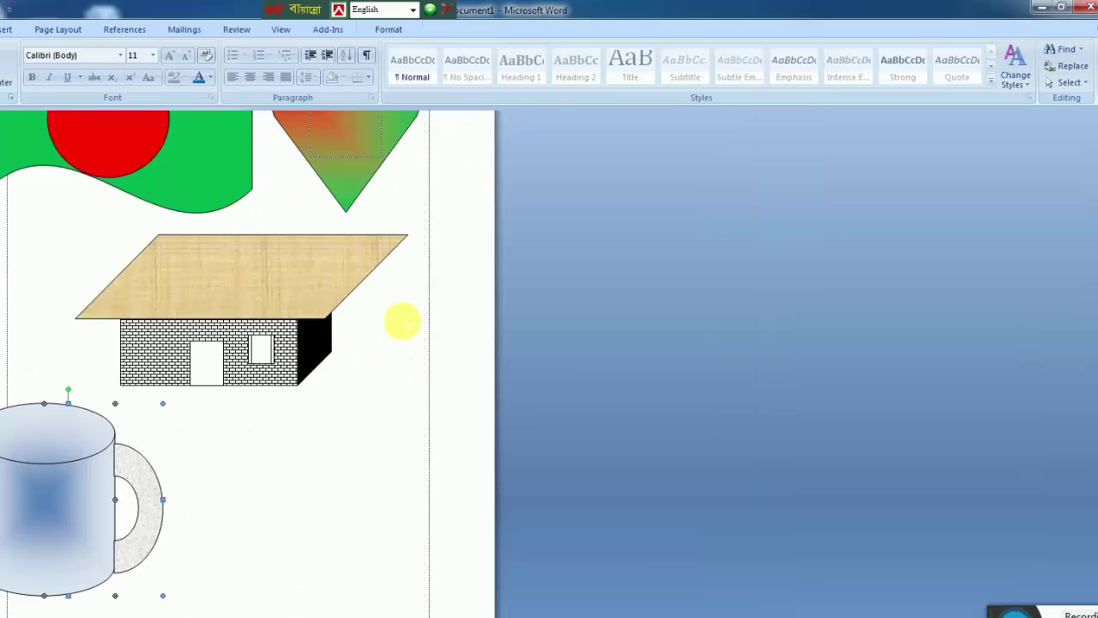
pyautogui.scroll(2, 402, 321)
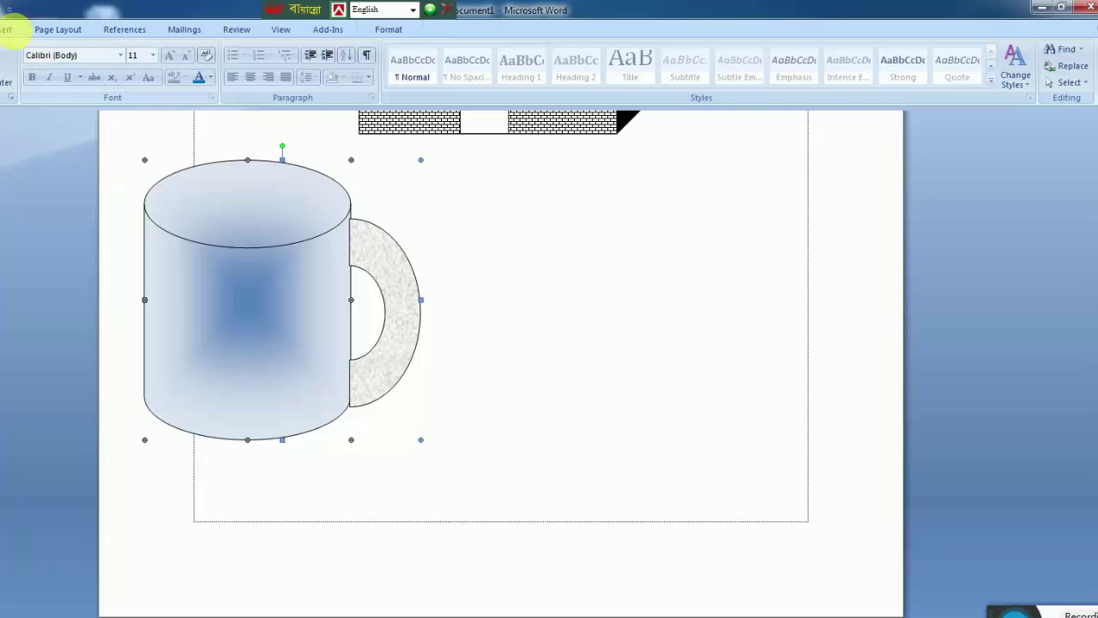
pyautogui.click(7, 29)
pyautogui.click(129, 64)
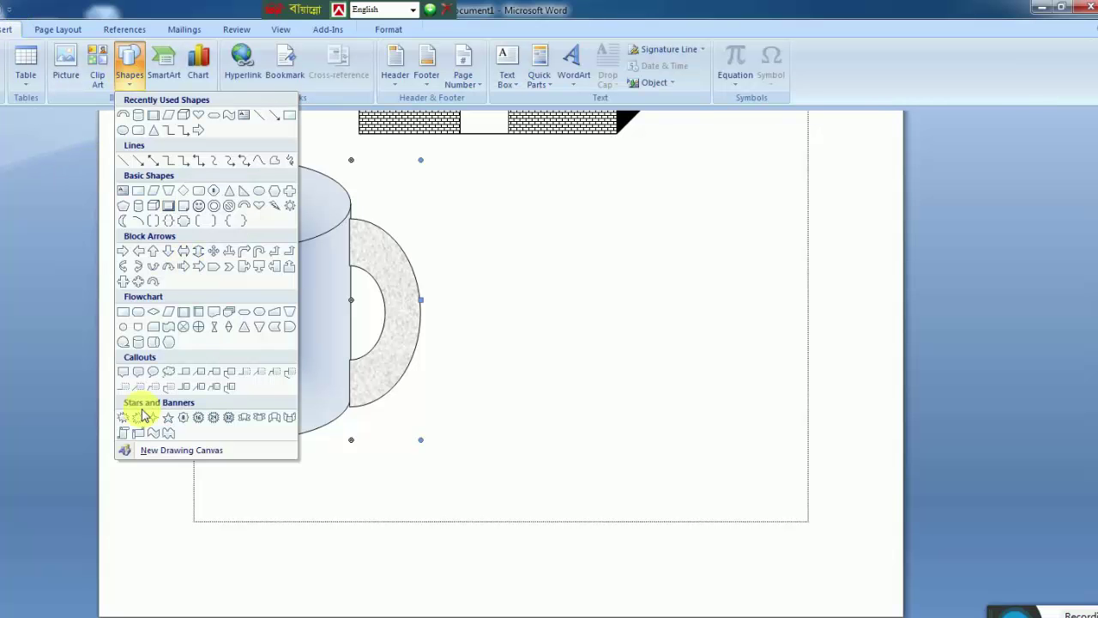
# Step: Draw a 16-point star beside the mug and fill it dark navy blue
pyautogui.click(200, 419)
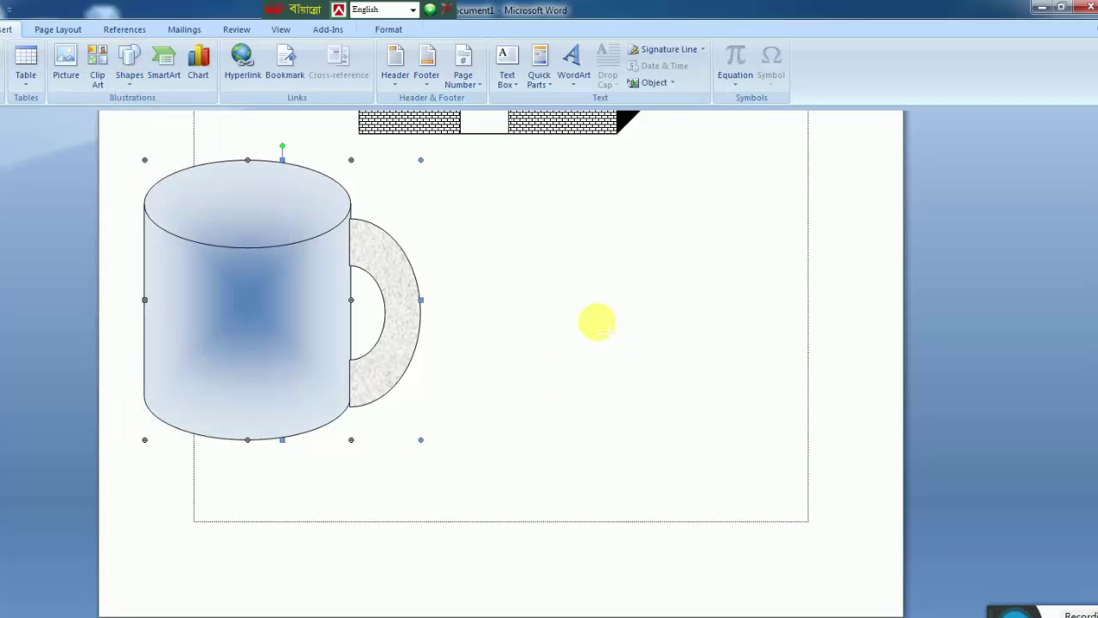
pyautogui.moveTo(568, 249); pyautogui.dragTo(647, 373)
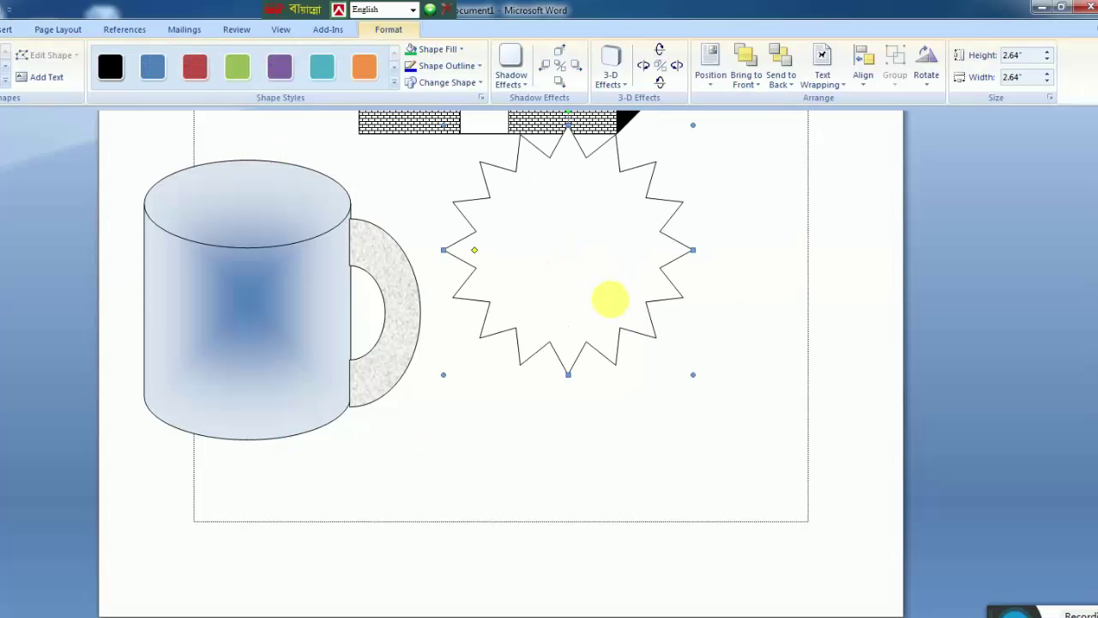
pyautogui.moveTo(572, 266); pyautogui.dragTo(620, 314)
pyautogui.click(460, 49)
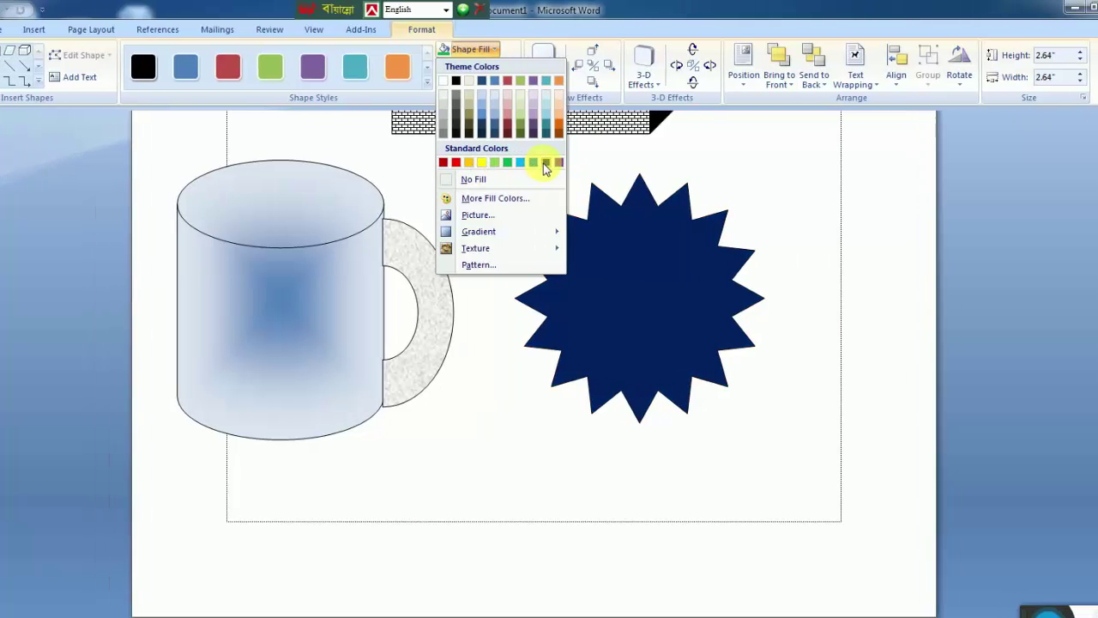
pyautogui.click(594, 163)
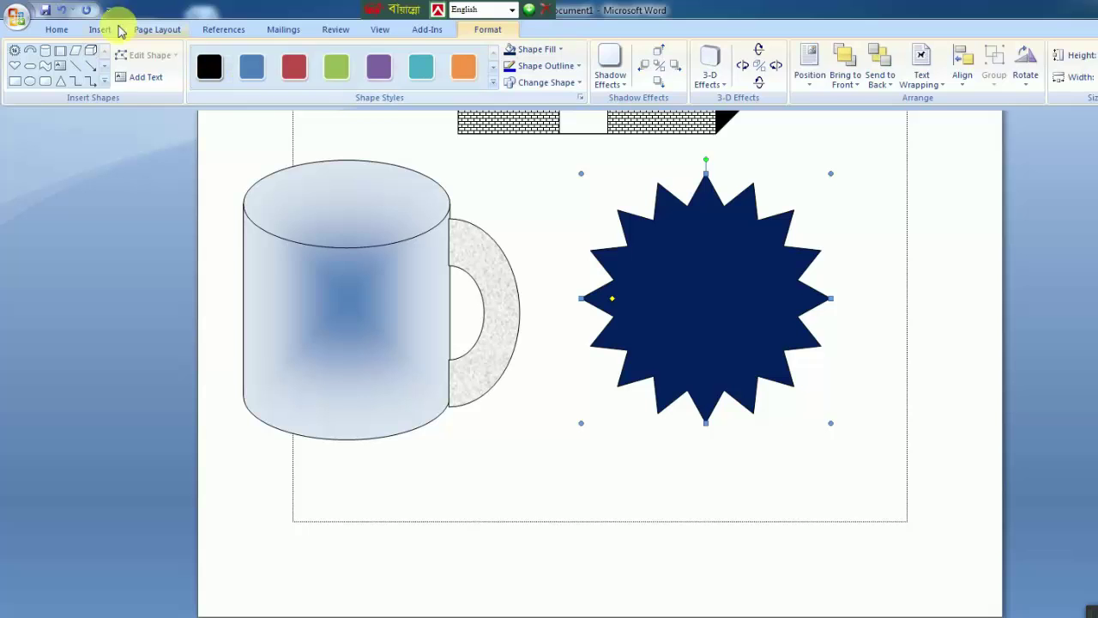
pyautogui.click(100, 29)
pyautogui.click(226, 62)
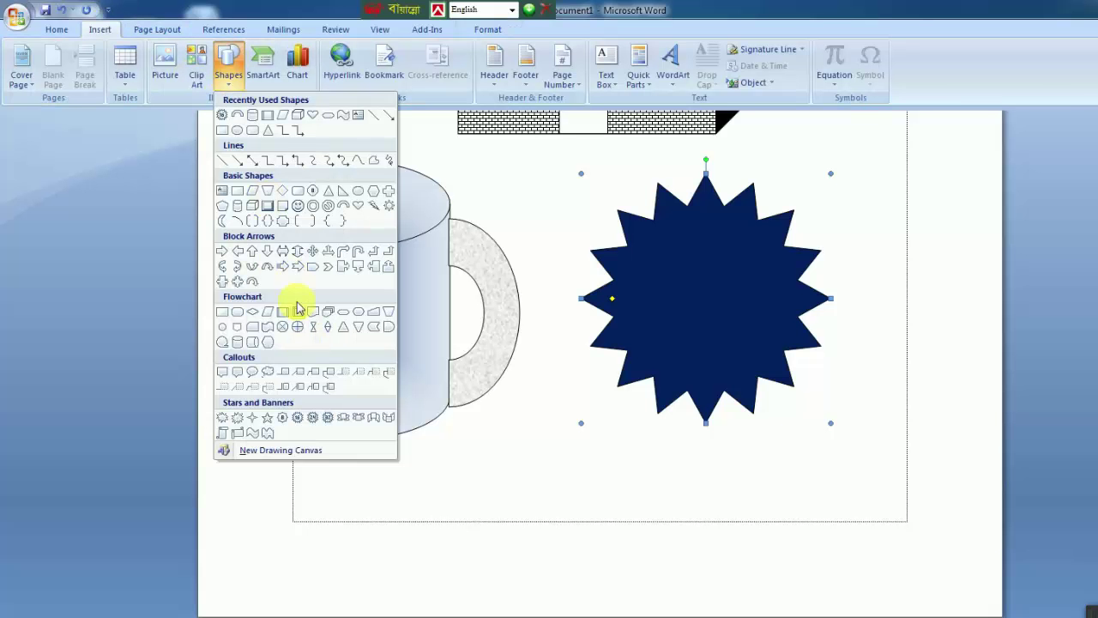
# Step: Draw a white oval circle over the centre of the navy star
pyautogui.click(238, 131)
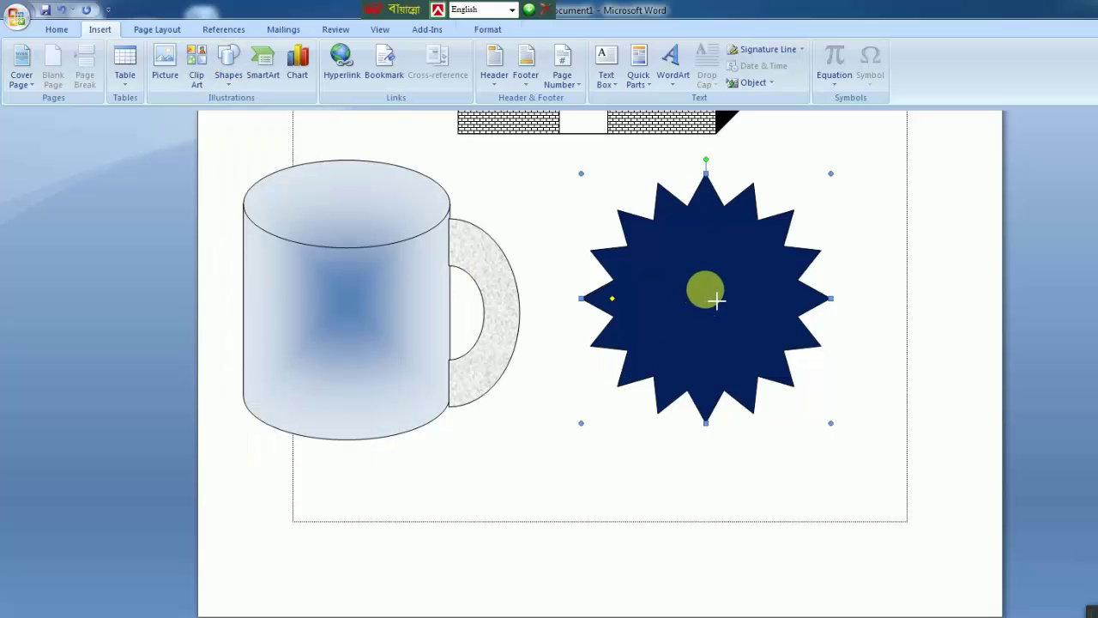
pyautogui.moveTo(714, 304); pyautogui.dragTo(756, 383)
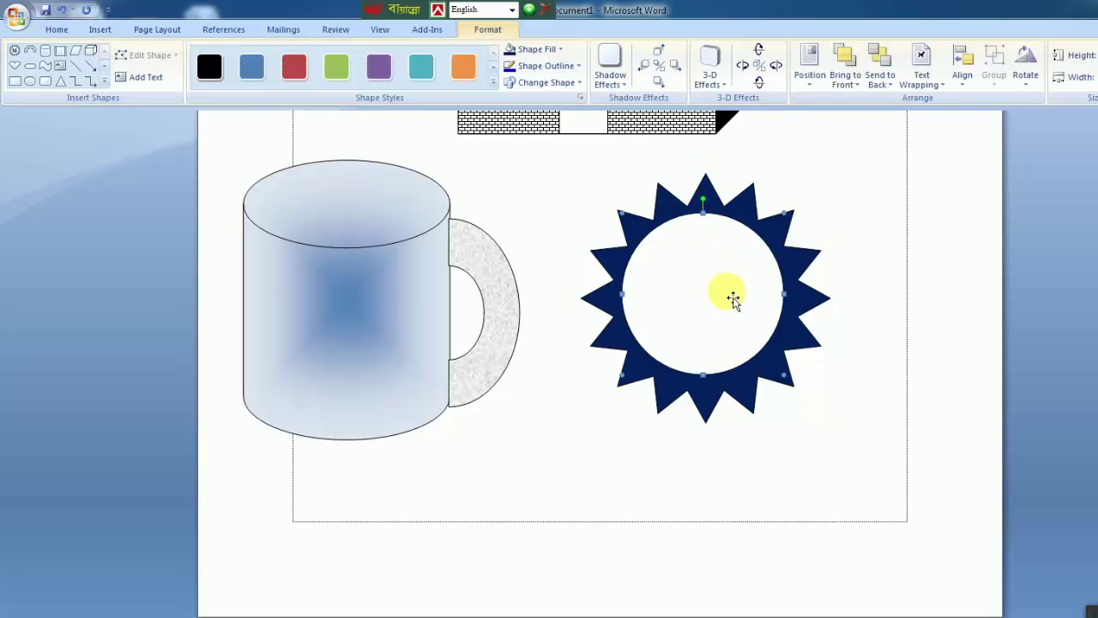